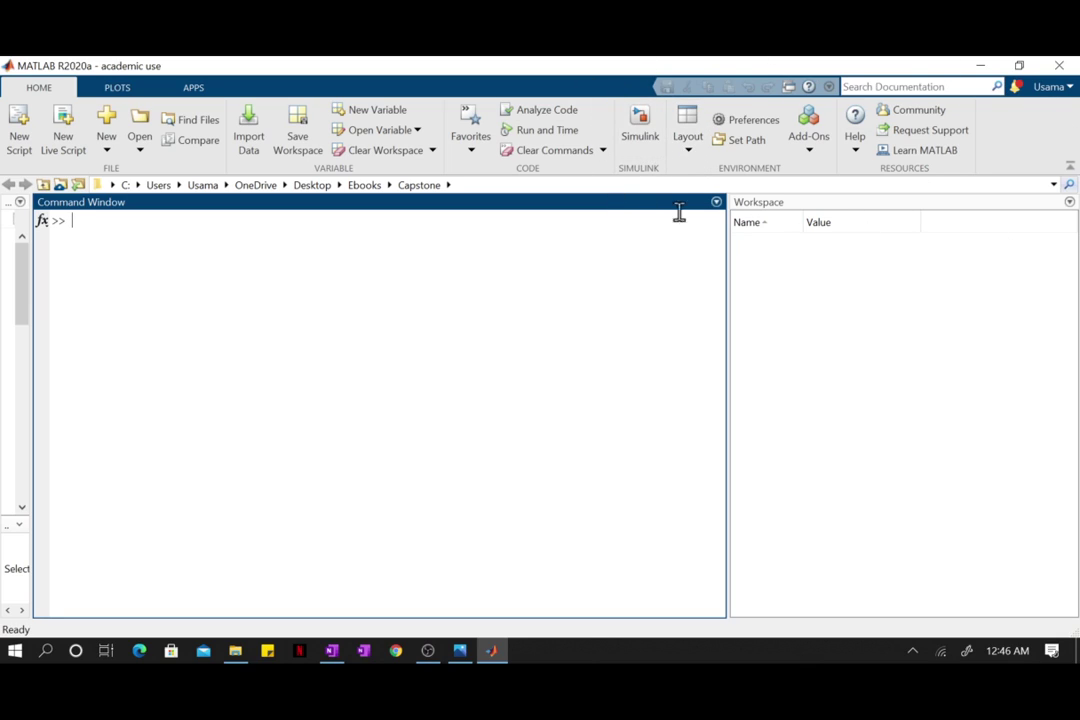
# Step: Launch Simulink, maximize the Start Page, and create a new blank model
pyautogui.click(646, 125)
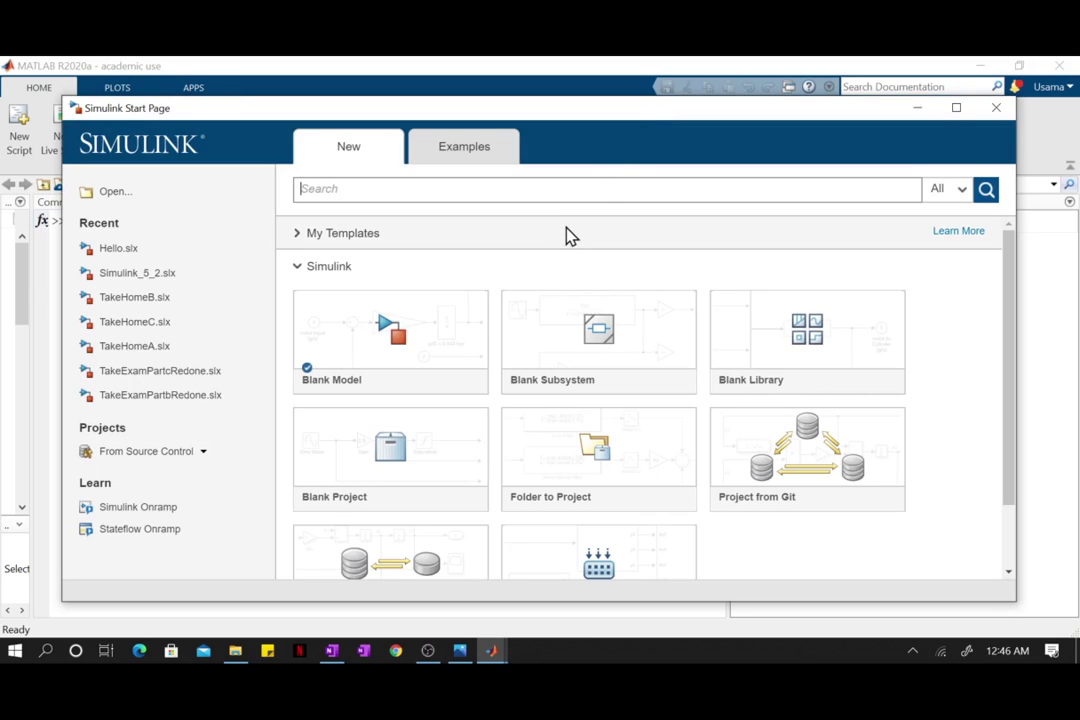
pyautogui.click(953, 112)
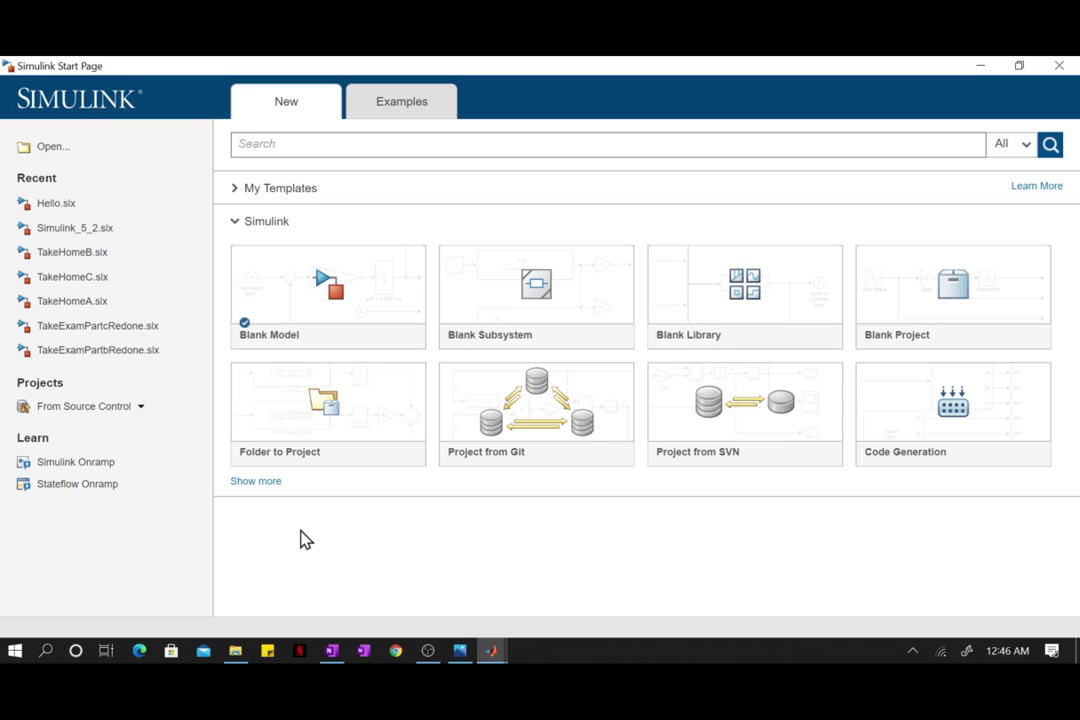
pyautogui.moveTo(337, 335)
pyautogui.moveTo(374, 458)
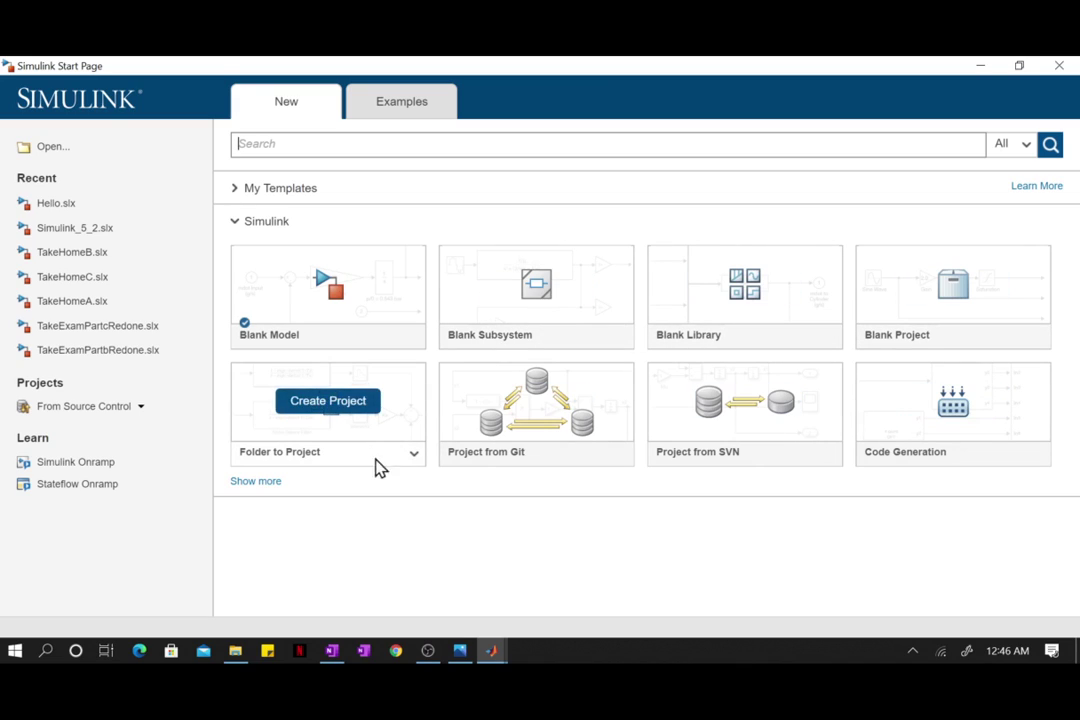
pyautogui.moveTo(379, 262)
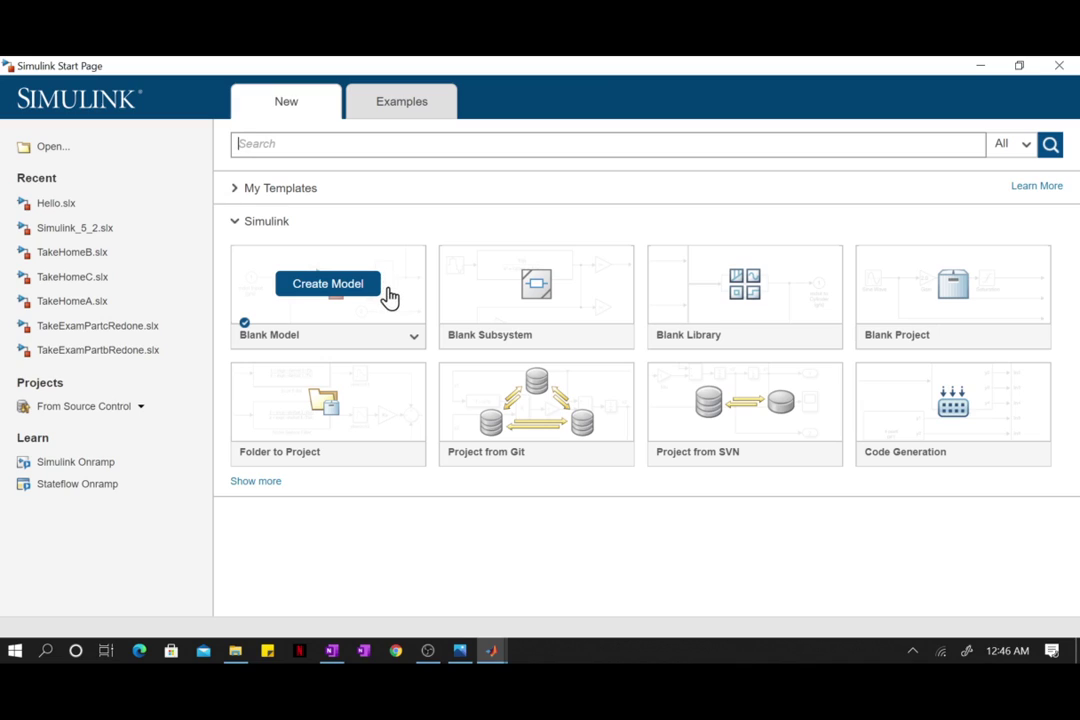
pyautogui.click(389, 292)
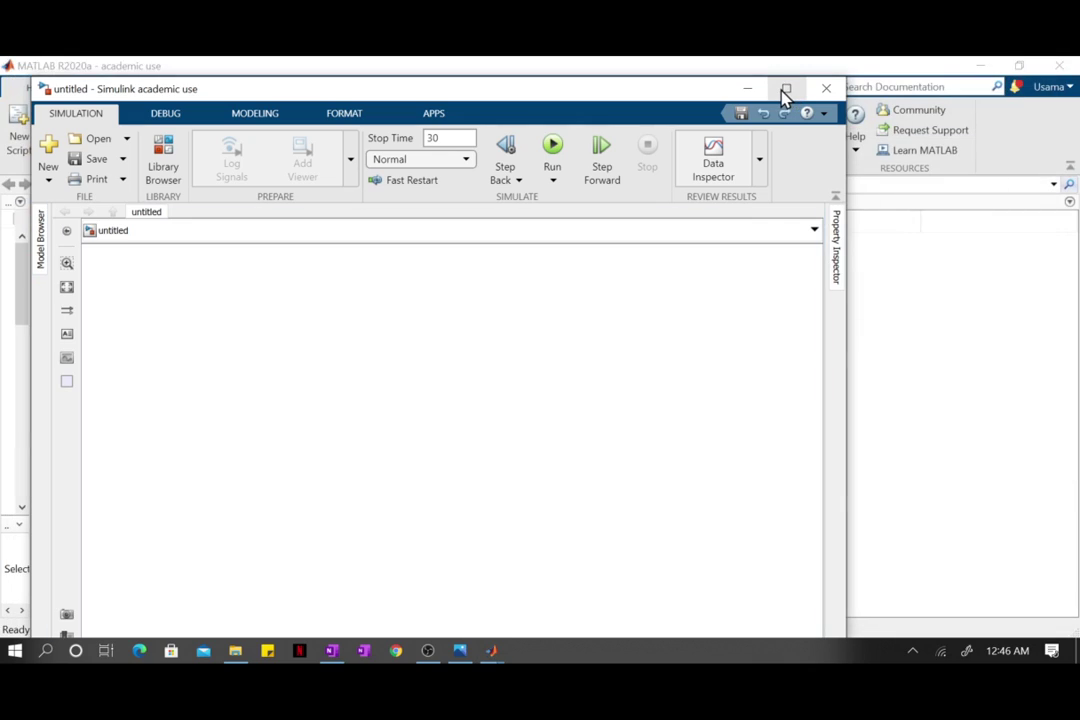
# Step: Maximize the untitled model window and show the Capture.PNG equation image in Photos
pyautogui.click(786, 89)
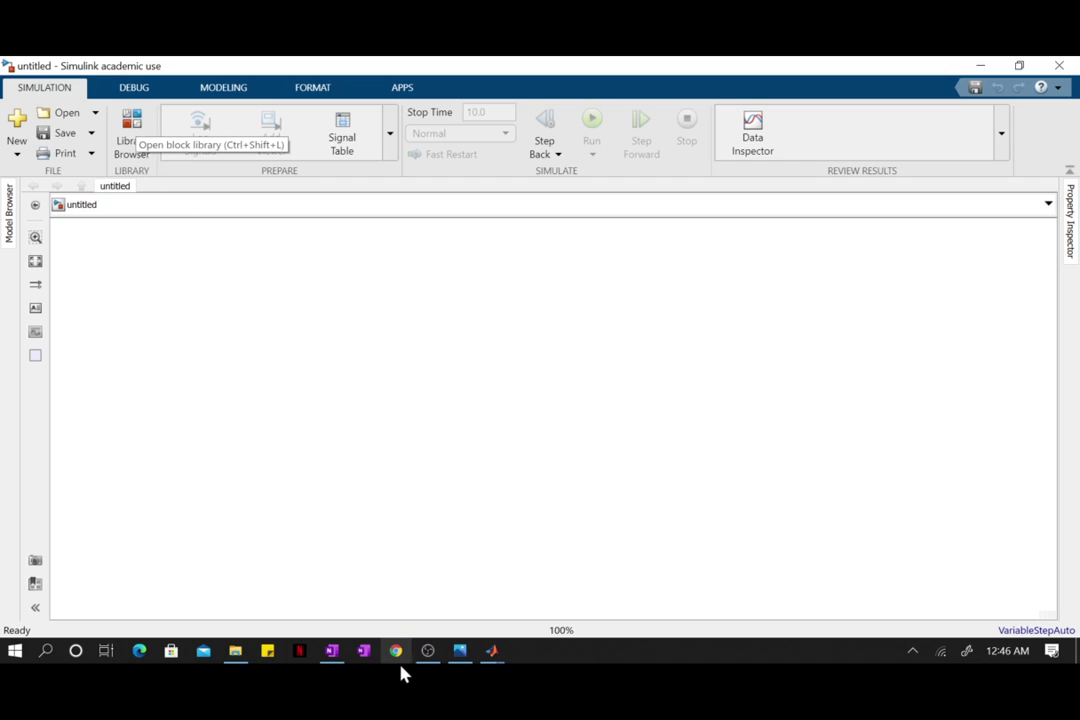
pyautogui.click(458, 652)
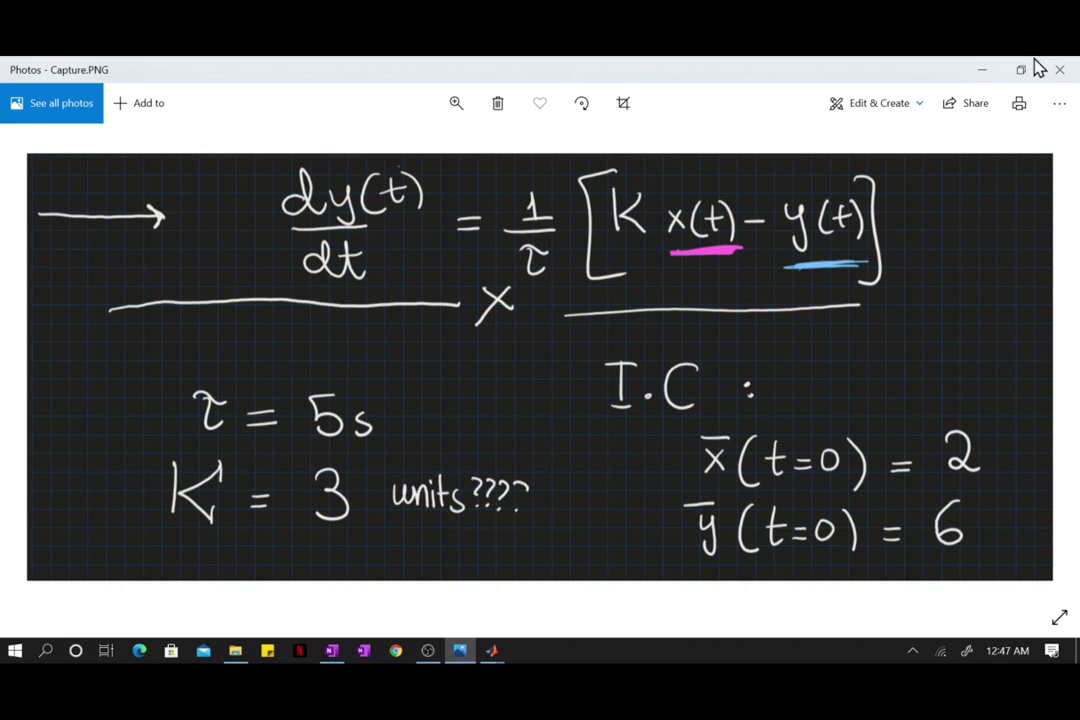
# Step: Open the Library Browser and browse the Sources, Sinks, Continuous, String and Math Operations categories
pyautogui.click(980, 72)
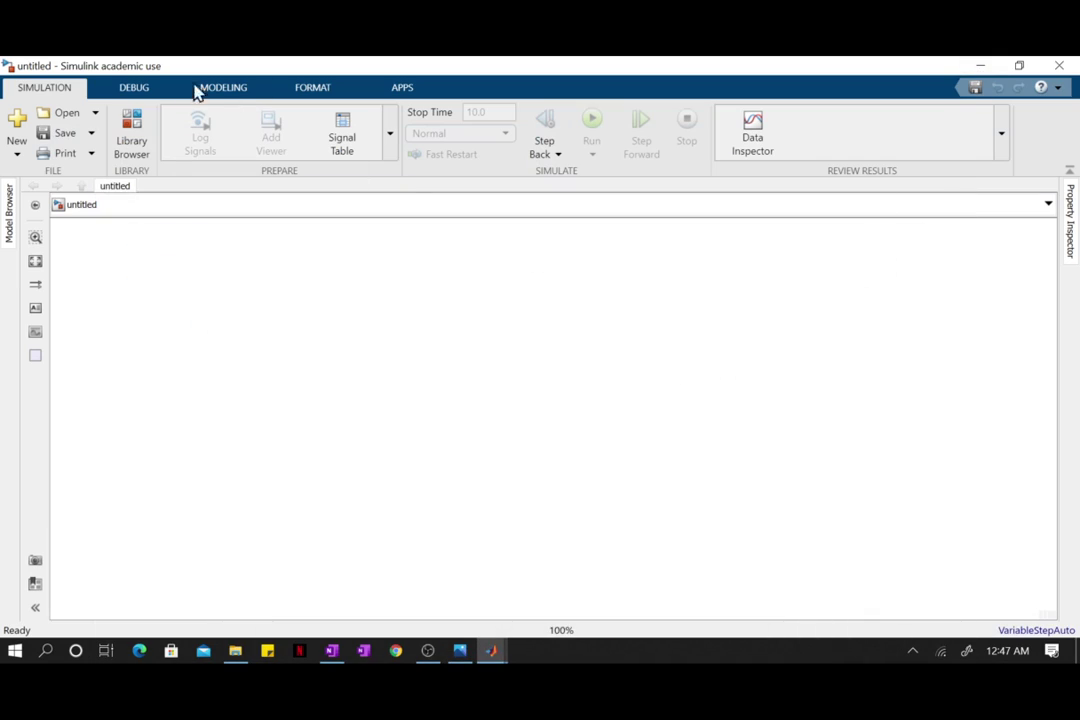
pyautogui.click(140, 152)
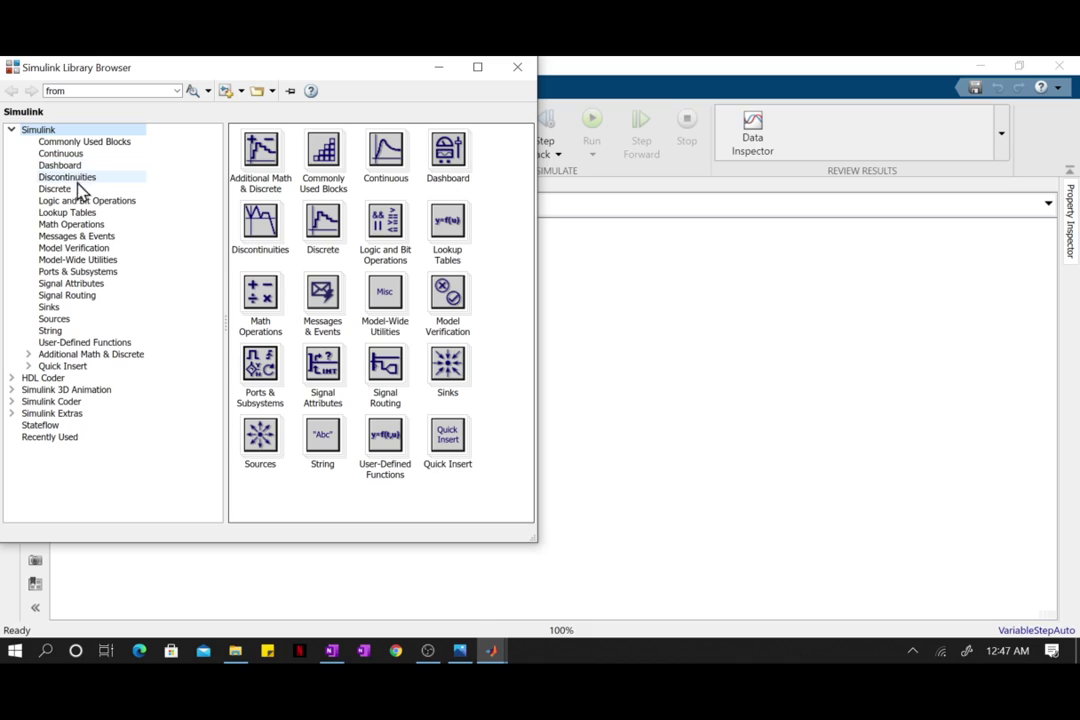
pyautogui.click(56, 322)
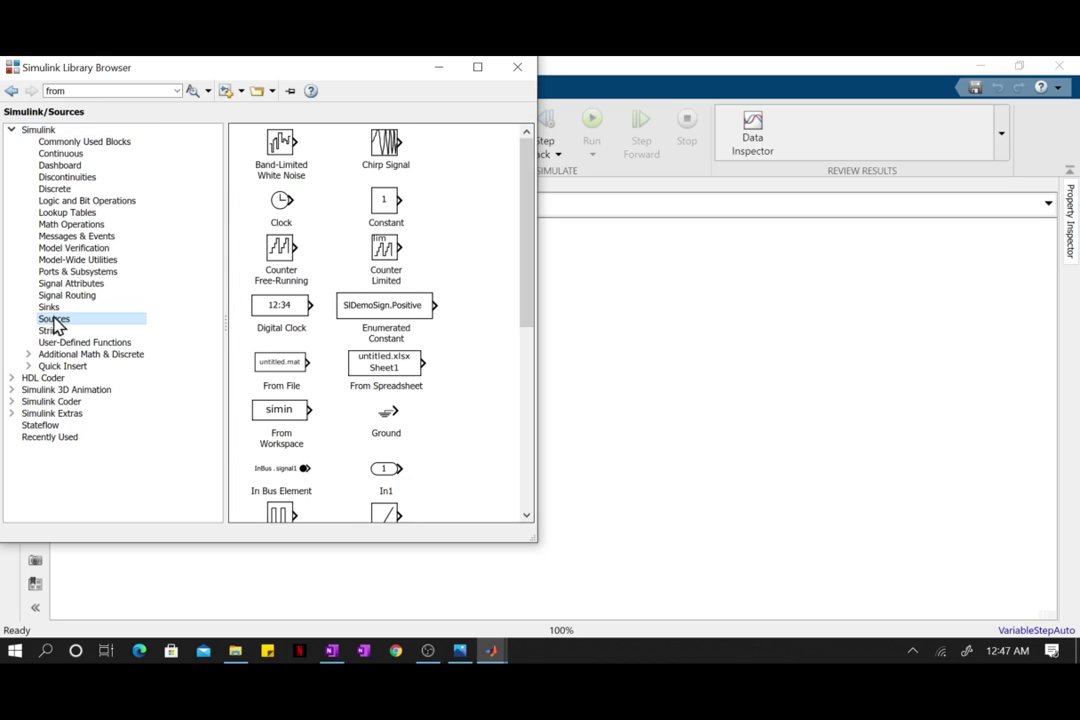
pyautogui.click(55, 310)
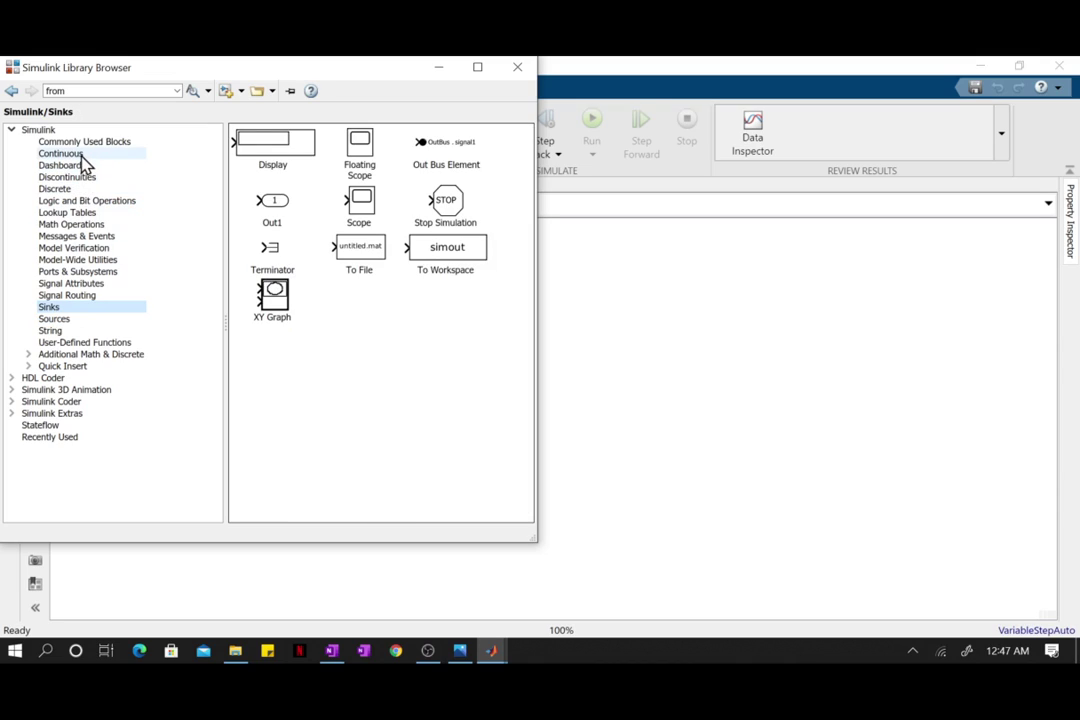
pyautogui.click(80, 156)
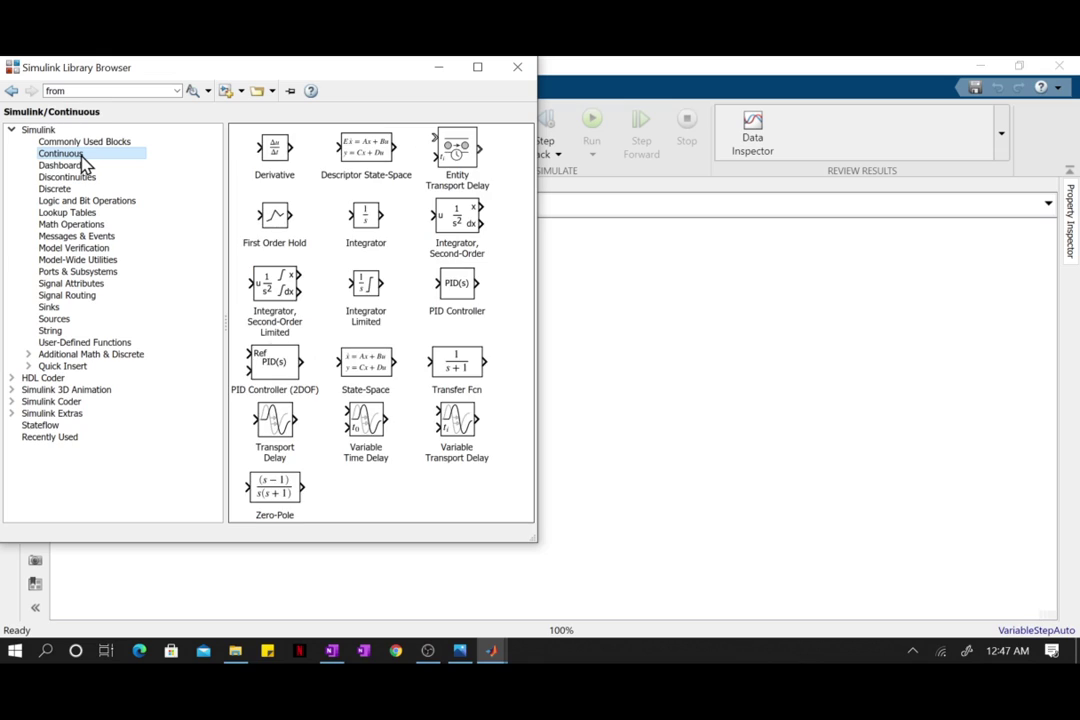
pyautogui.click(55, 332)
pyautogui.click(55, 319)
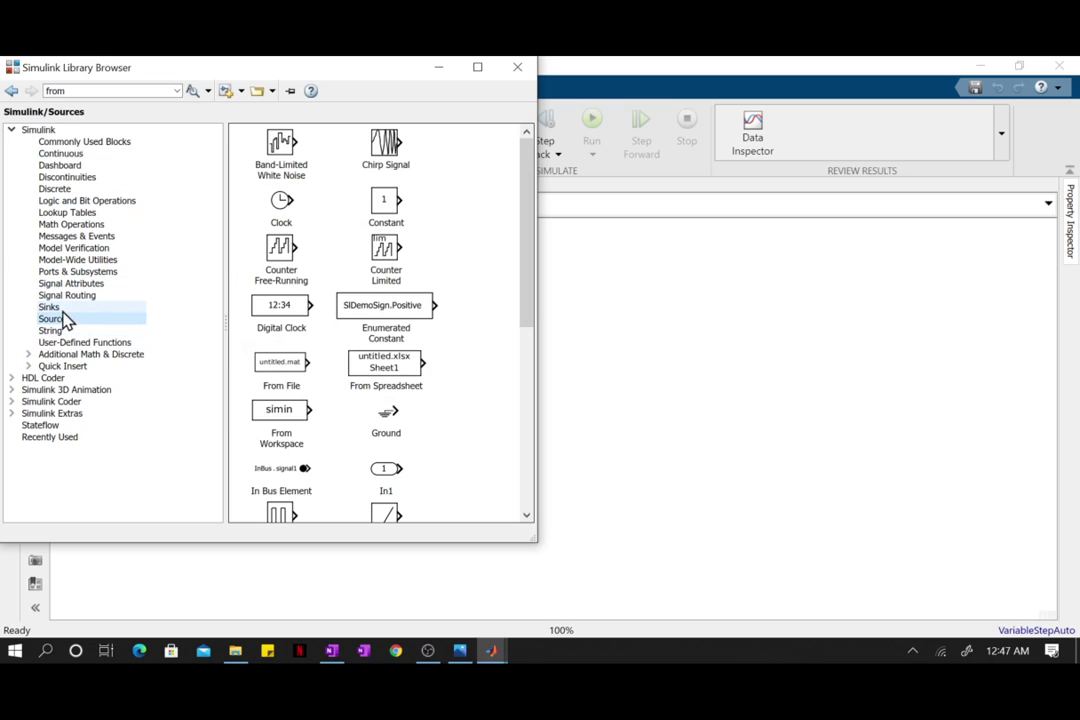
pyautogui.click(52, 307)
pyautogui.click(82, 156)
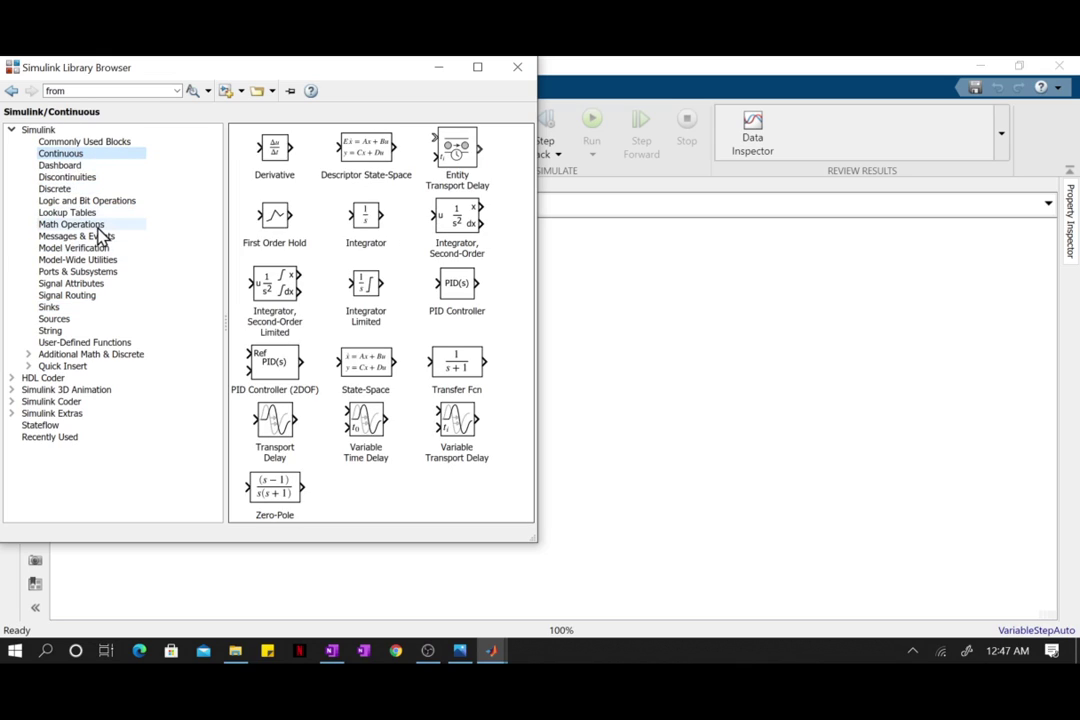
pyautogui.click(96, 226)
pyautogui.click(80, 319)
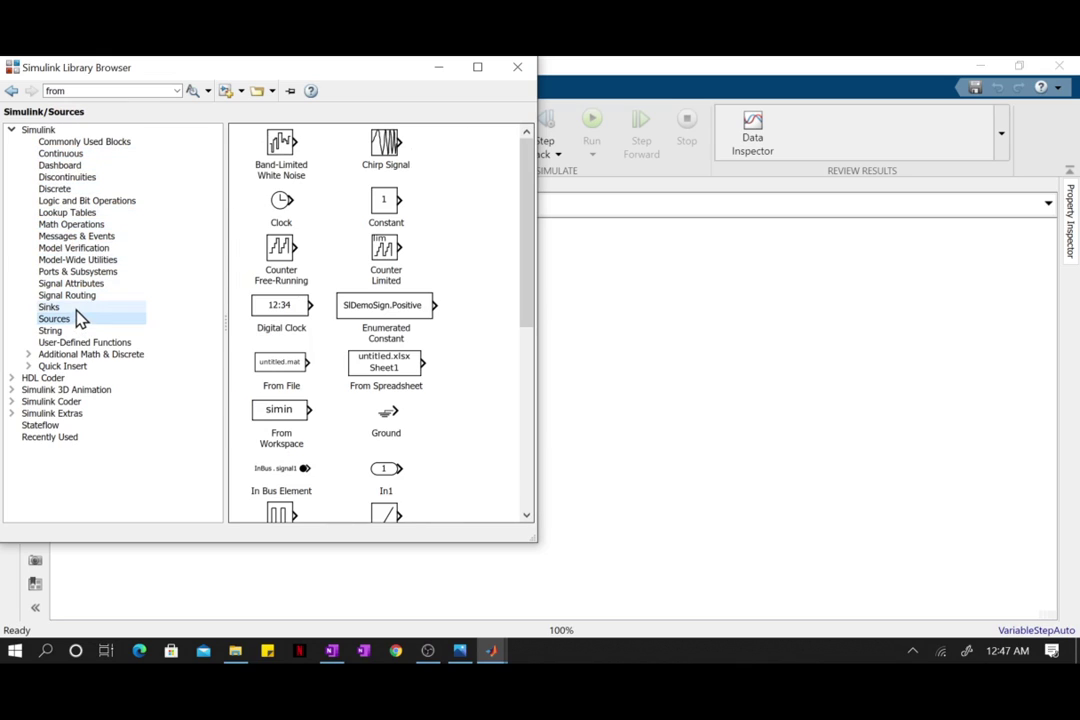
pyautogui.click(78, 307)
pyautogui.click(82, 156)
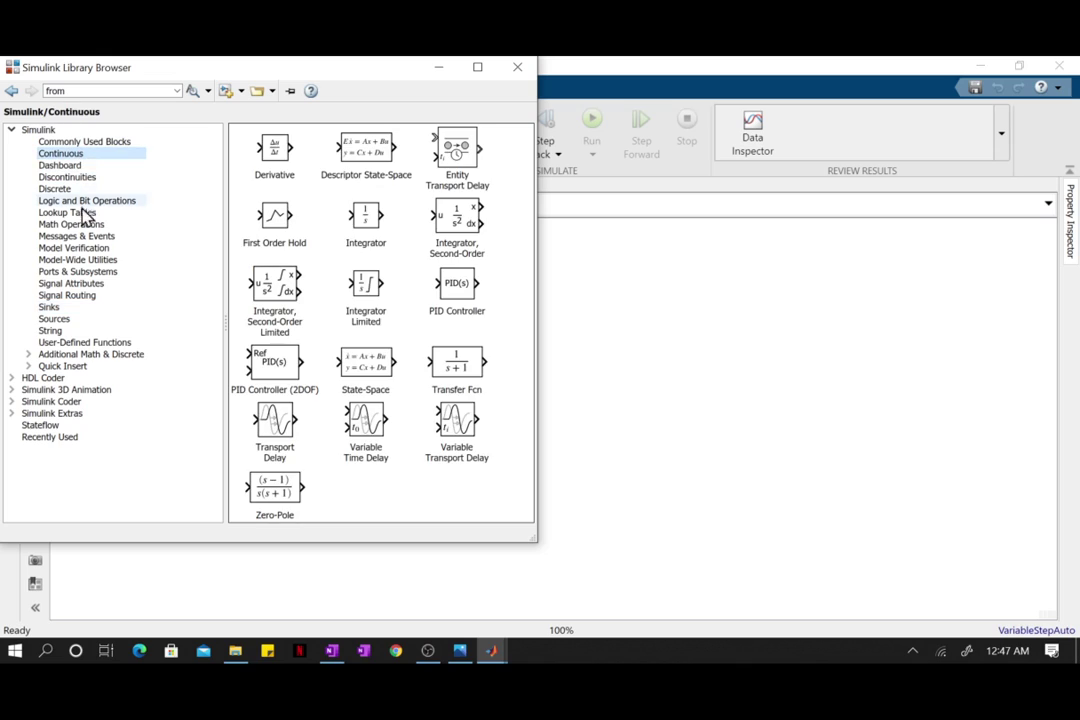
pyautogui.click(88, 224)
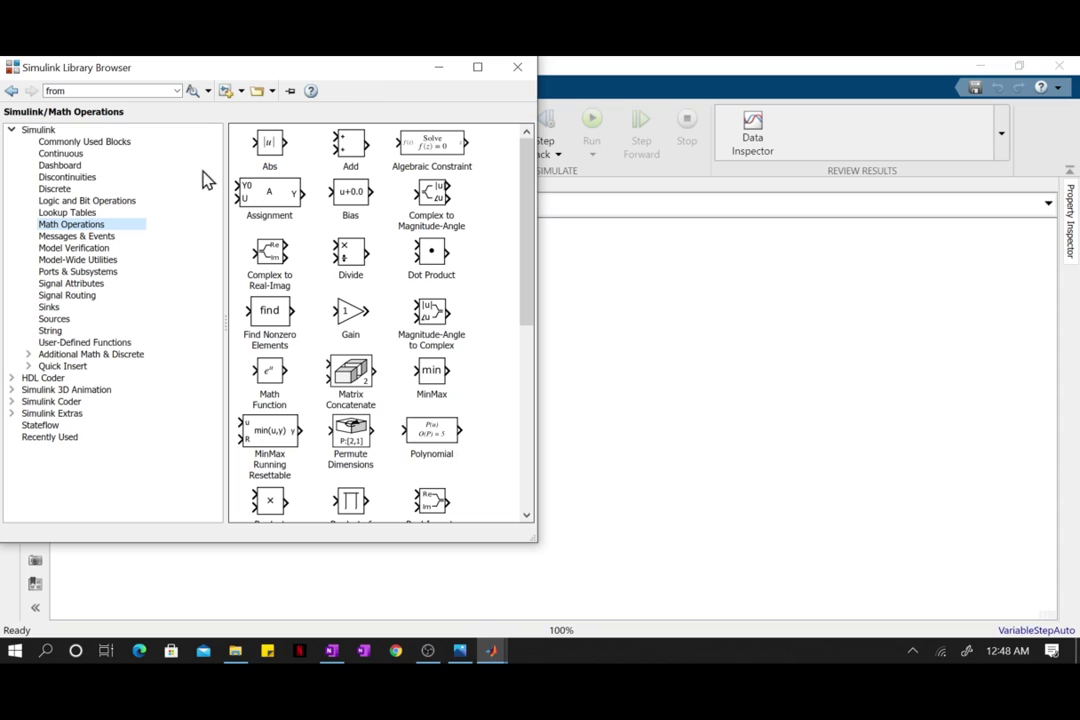
# Step: Return to the Sources library and select the Step block
pyautogui.click(67, 318)
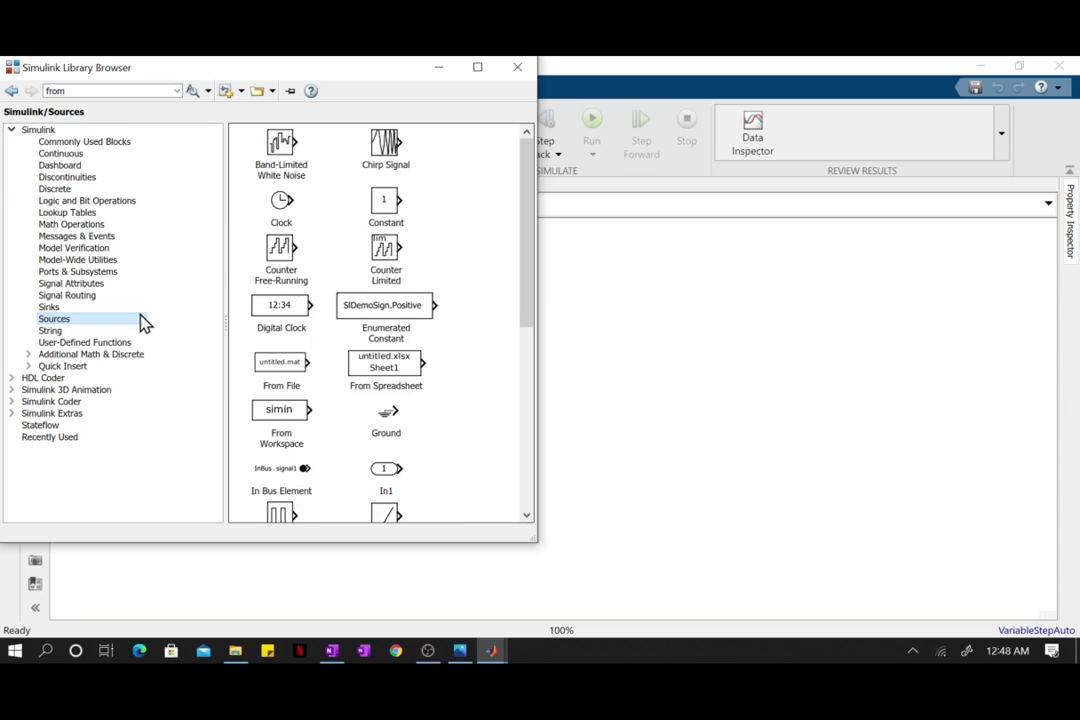
pyautogui.scroll(-3, 328, 320)
pyautogui.scroll(3, 328, 320)
pyautogui.scroll(-5, 400, 300)
pyautogui.scroll(-3, 397, 305)
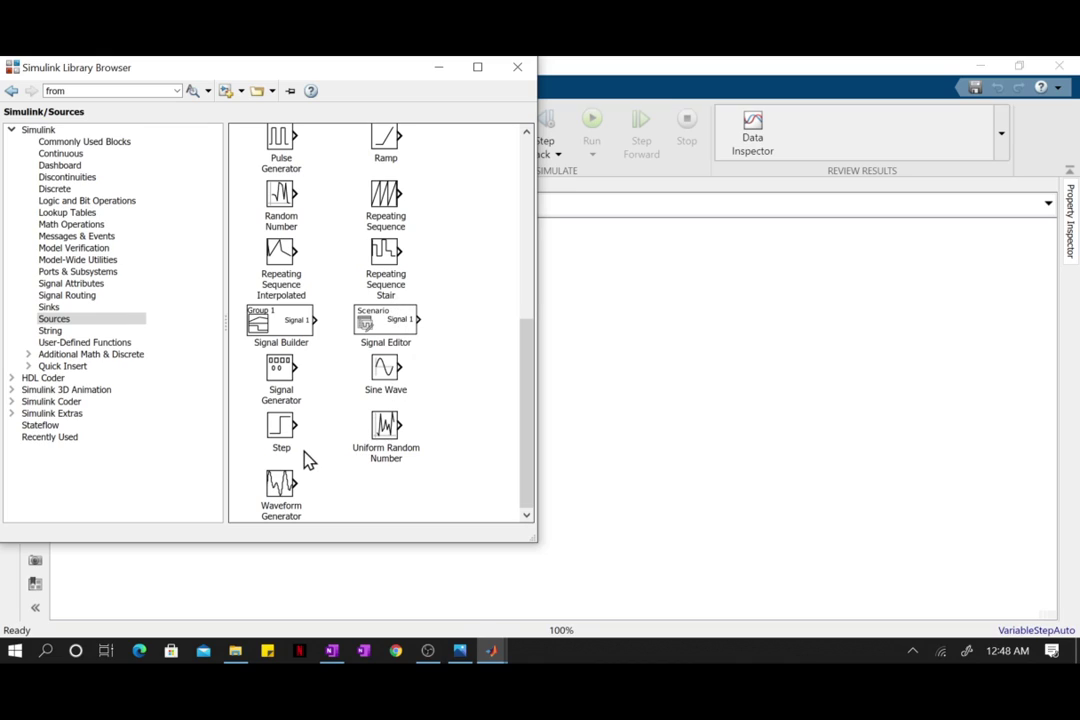
pyautogui.click(281, 437)
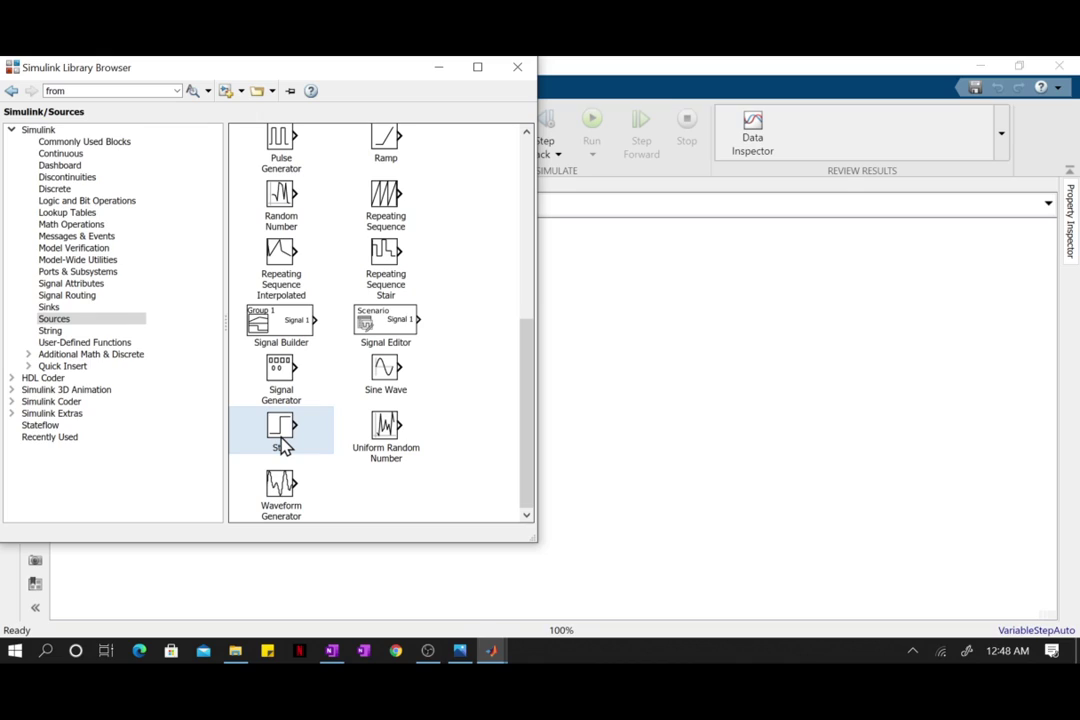
# Step: Place an enlarged Step block in the model, rename it X(t), and open its parameters
pyautogui.moveTo(283, 445); pyautogui.dragTo(617, 441)
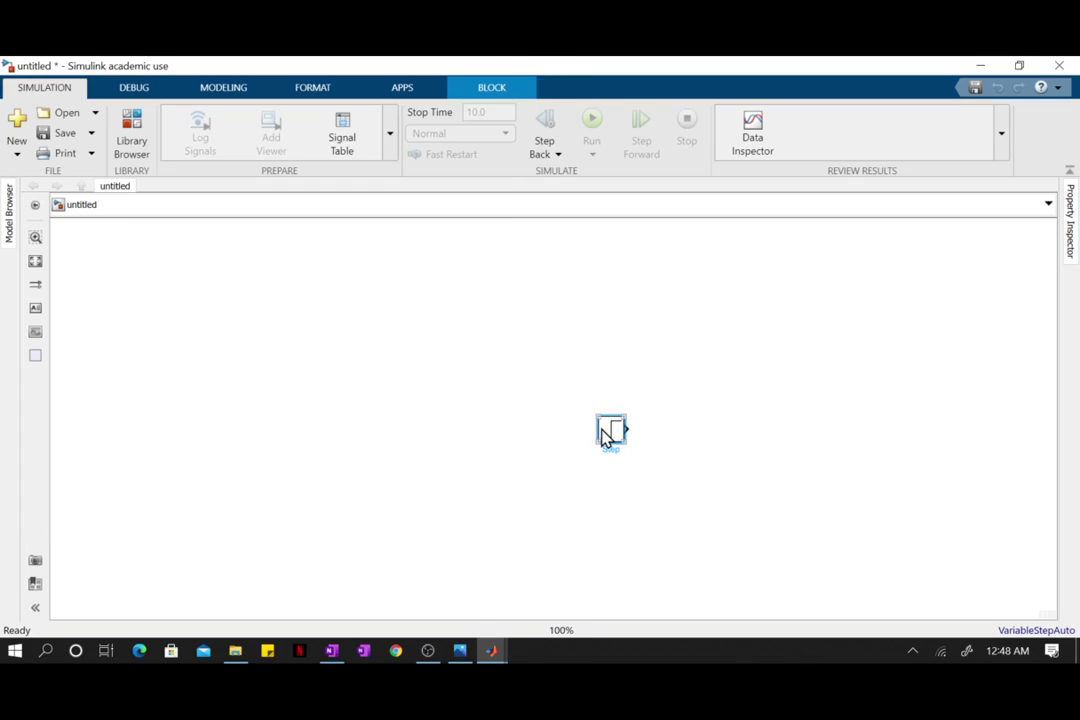
pyautogui.moveTo(622, 440); pyautogui.dragTo(280, 344)
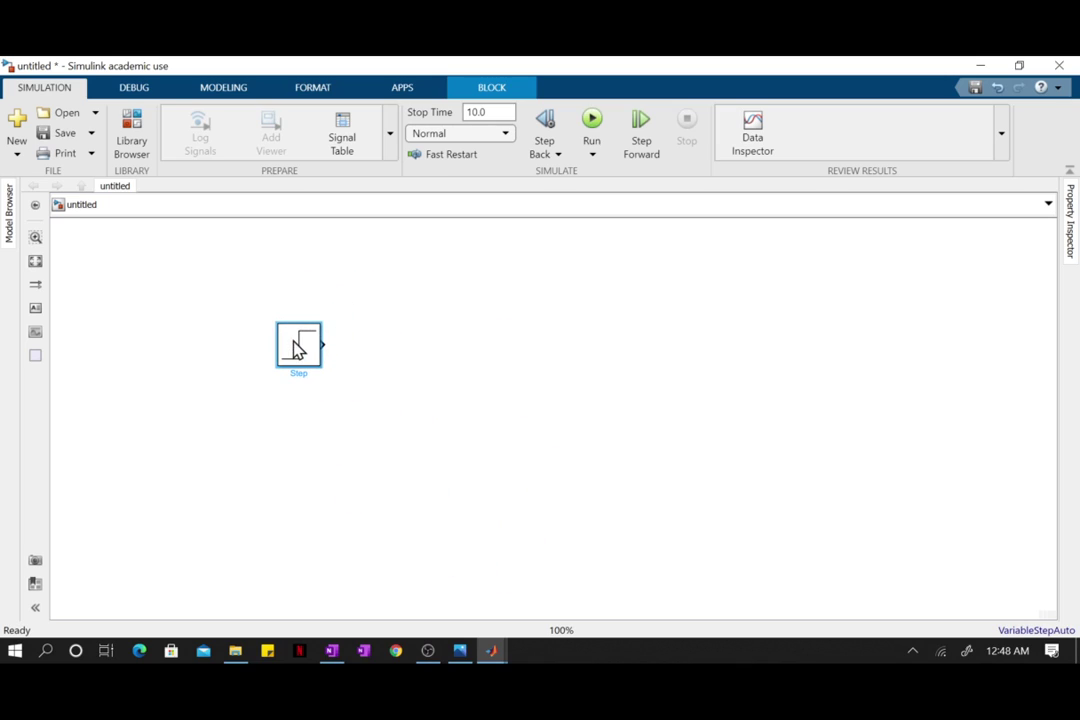
pyautogui.doubleClick(302, 374)
pyautogui.click(294, 446)
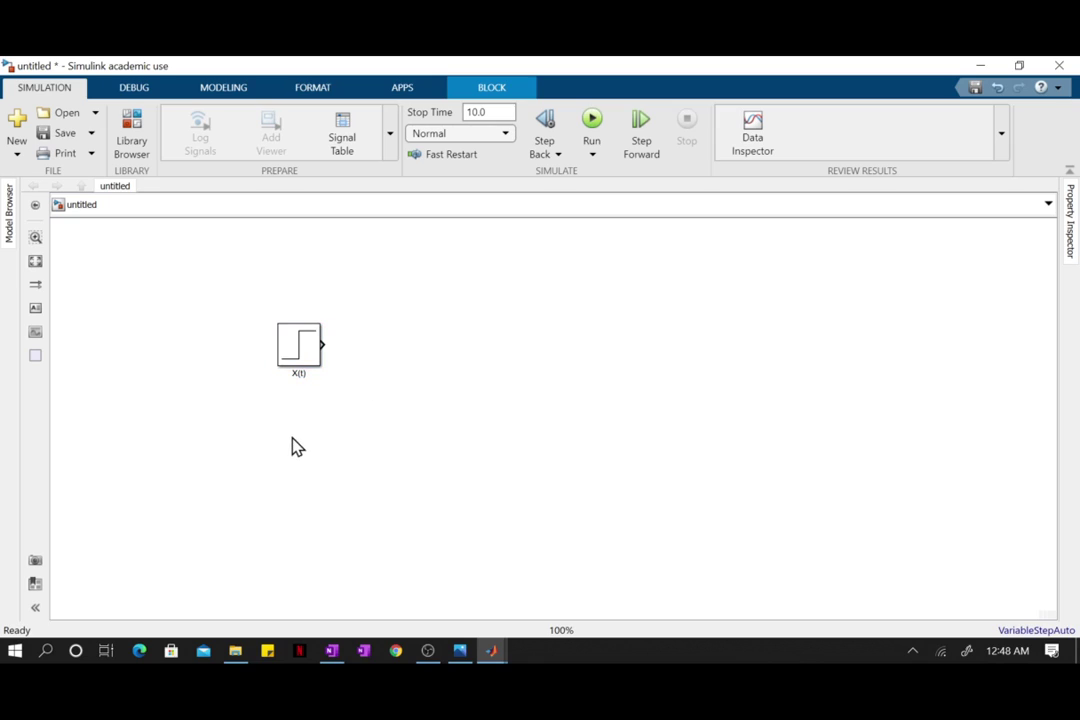
pyautogui.doubleClick(306, 352)
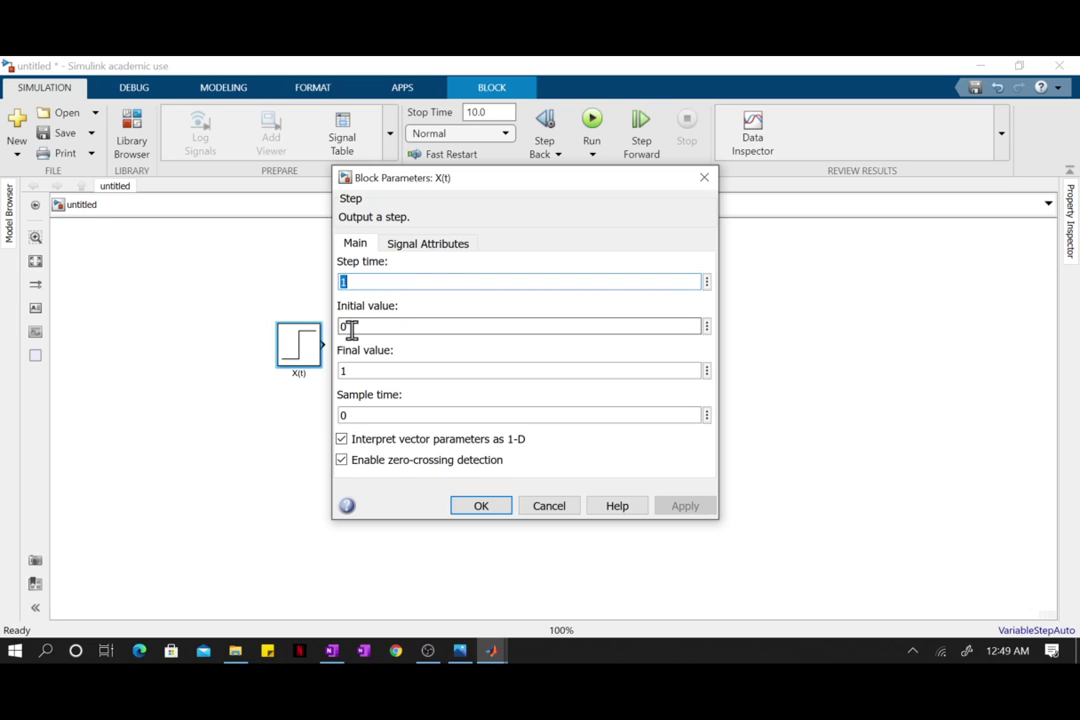
# Step: Give the X(t) Step block step time 0, initial value 2 and final value 2
pyautogui.press('Tab')
pyautogui.press('Tab')
pyautogui.hotkey('shift', 'Tab')
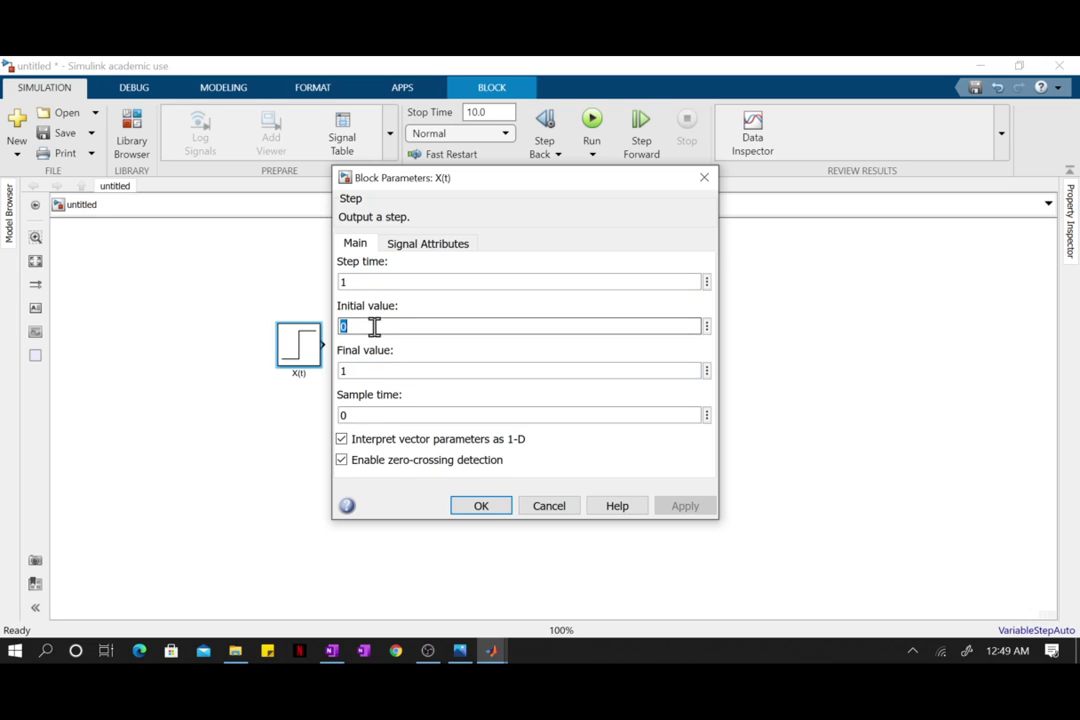
pyautogui.click(457, 652)
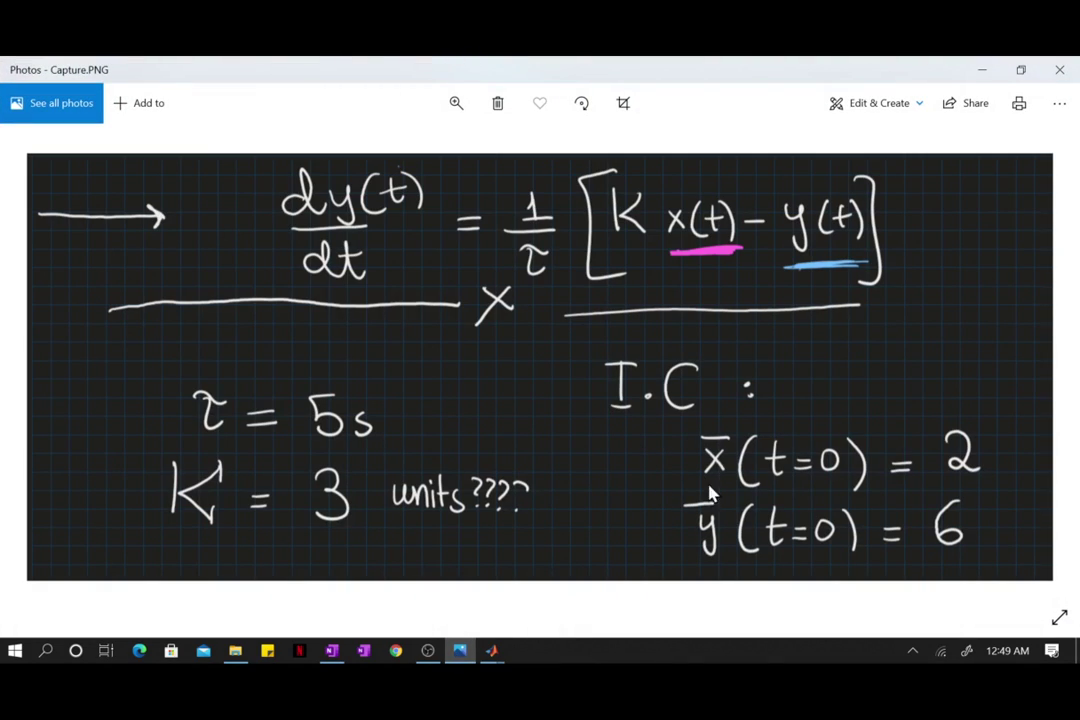
pyautogui.click(980, 71)
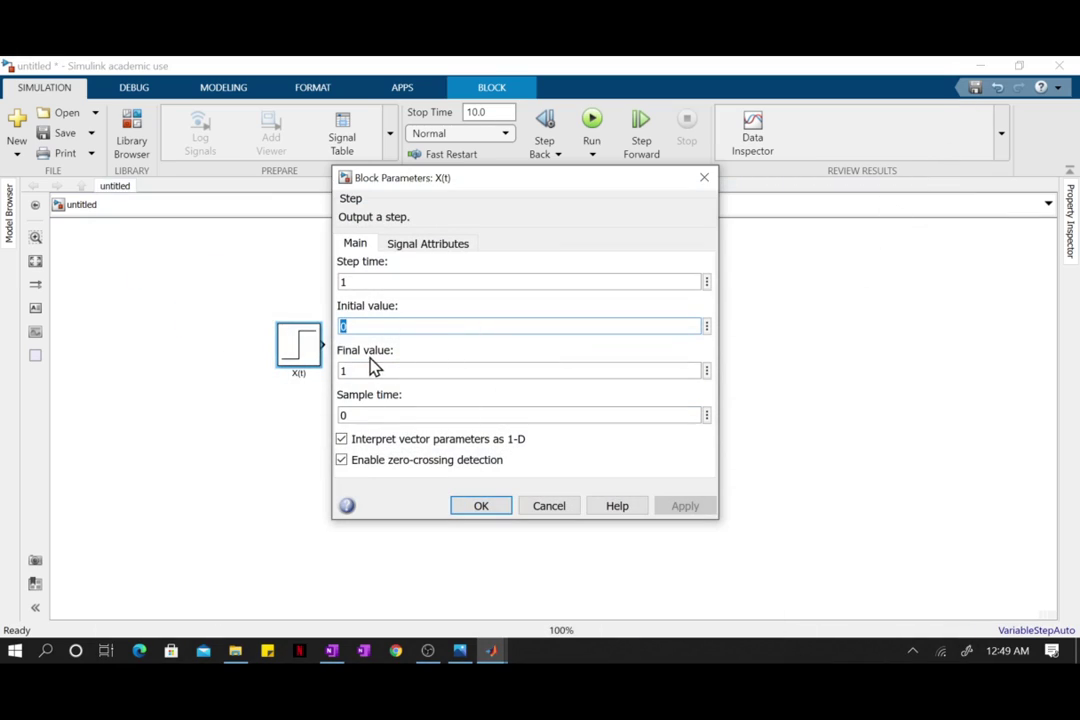
pyautogui.write('2')
pyautogui.doubleClick(369, 371)
pyautogui.write('2')
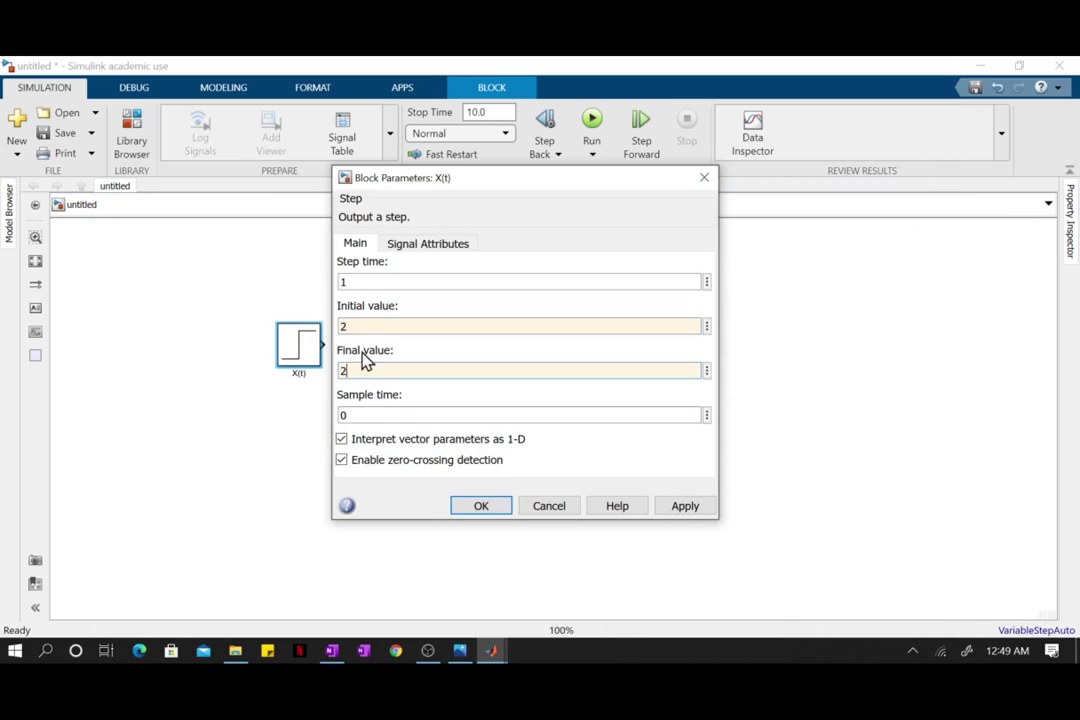
pyautogui.doubleClick(358, 282)
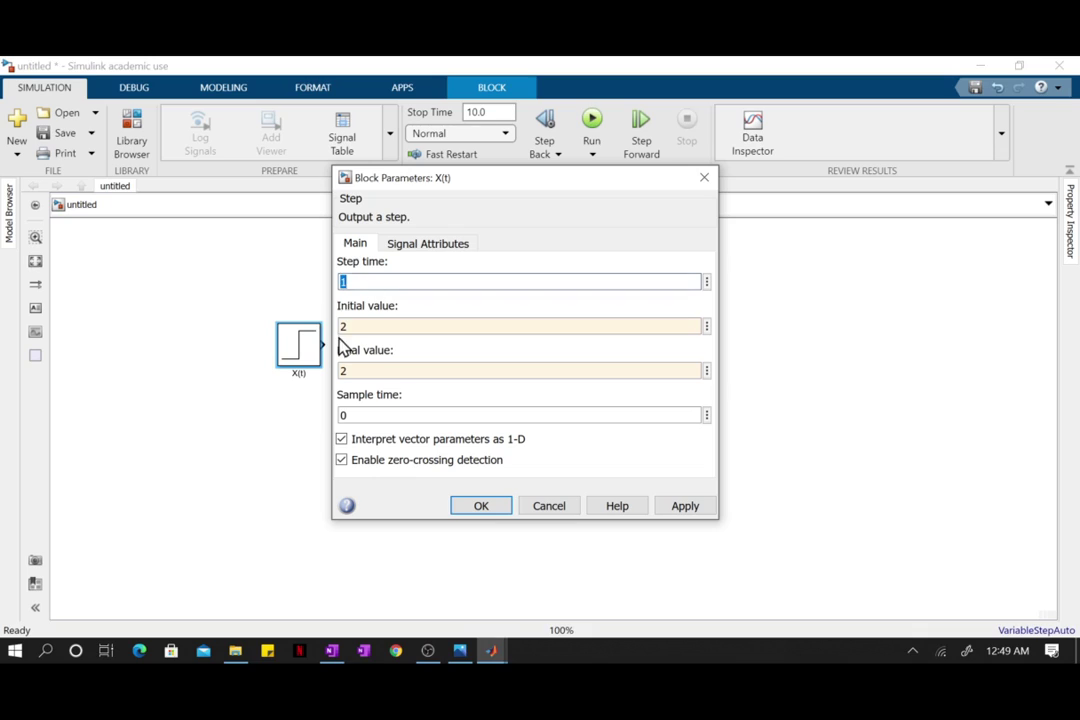
pyautogui.doubleClick(346, 325)
pyautogui.doubleClick(368, 370)
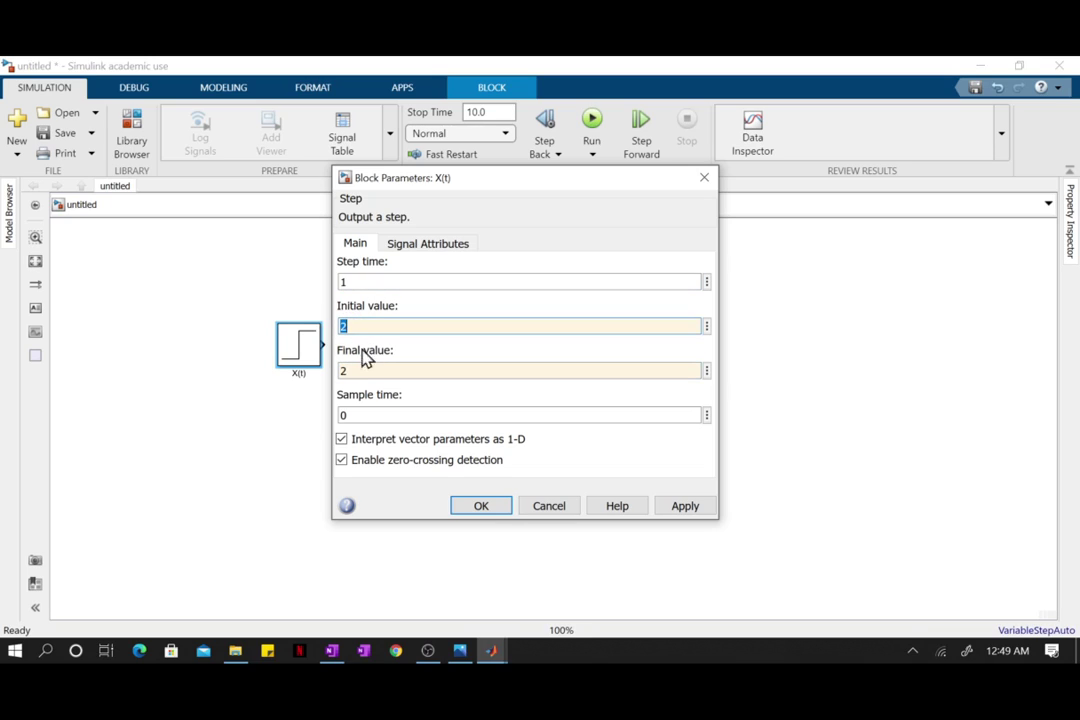
pyautogui.doubleClick(374, 282)
pyautogui.write('0')
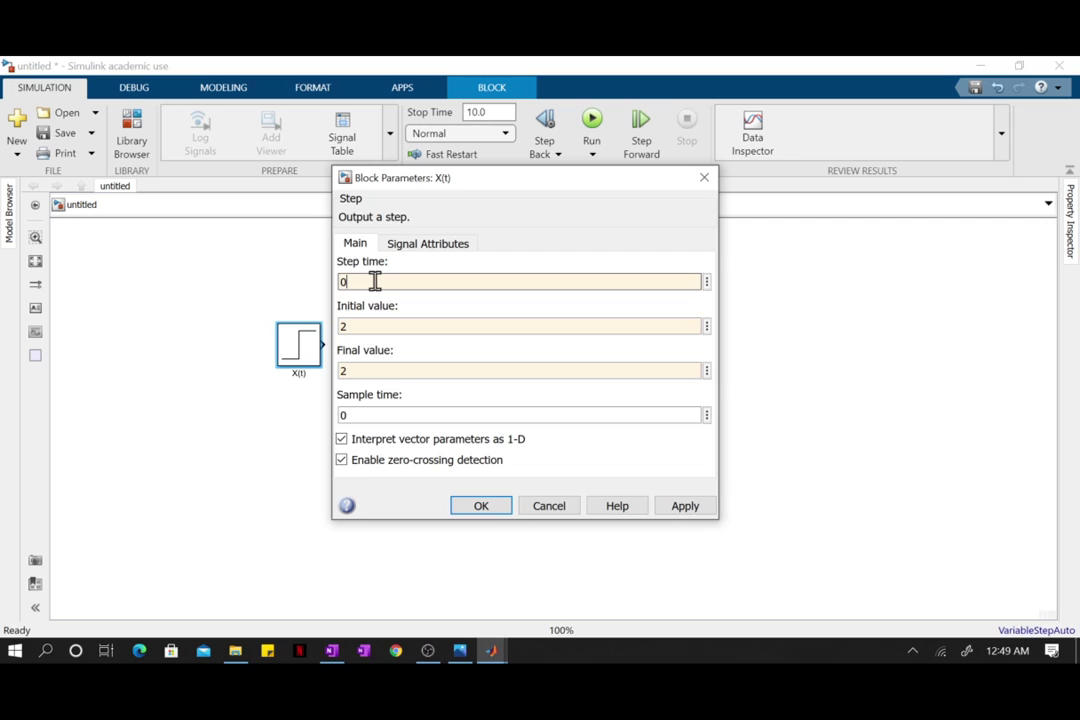
pyautogui.press('Return')
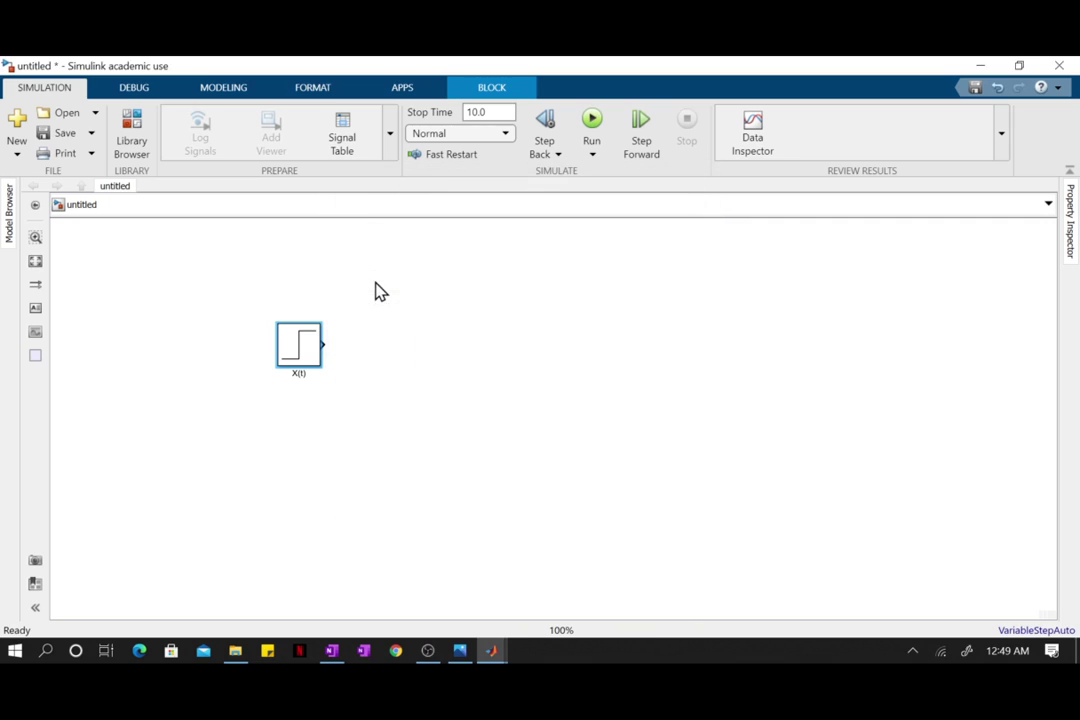
# Step: Add a Gain block from Math Operations, connected to the X(t) step output
pyautogui.click(462, 655)
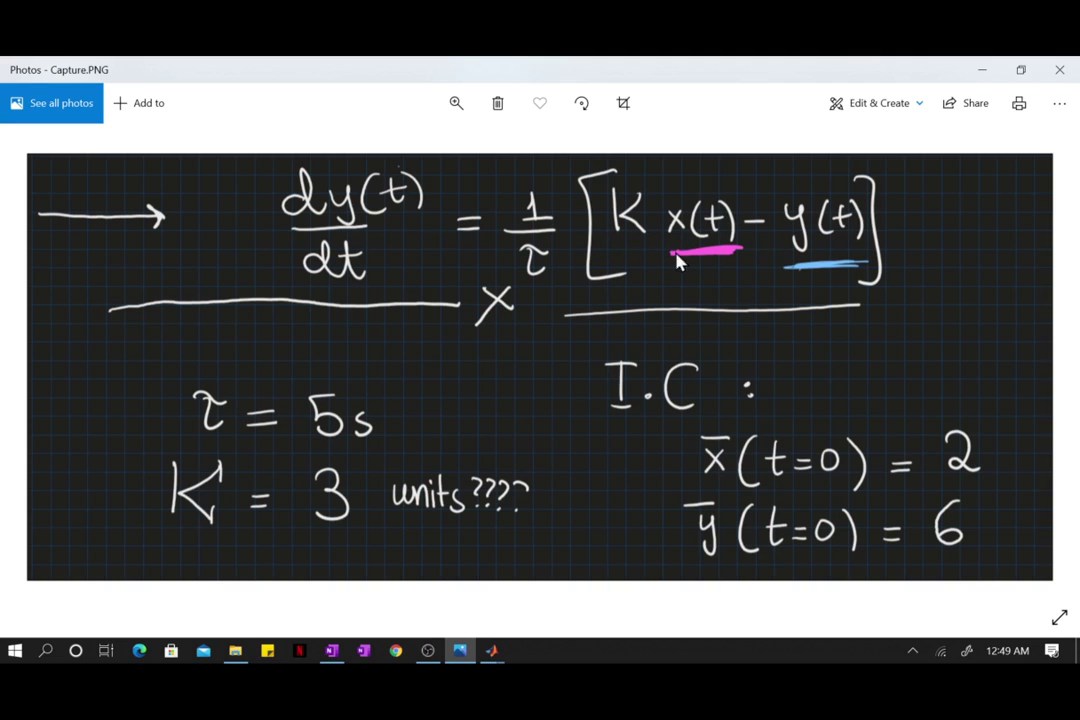
pyautogui.click(982, 70)
pyautogui.click(140, 149)
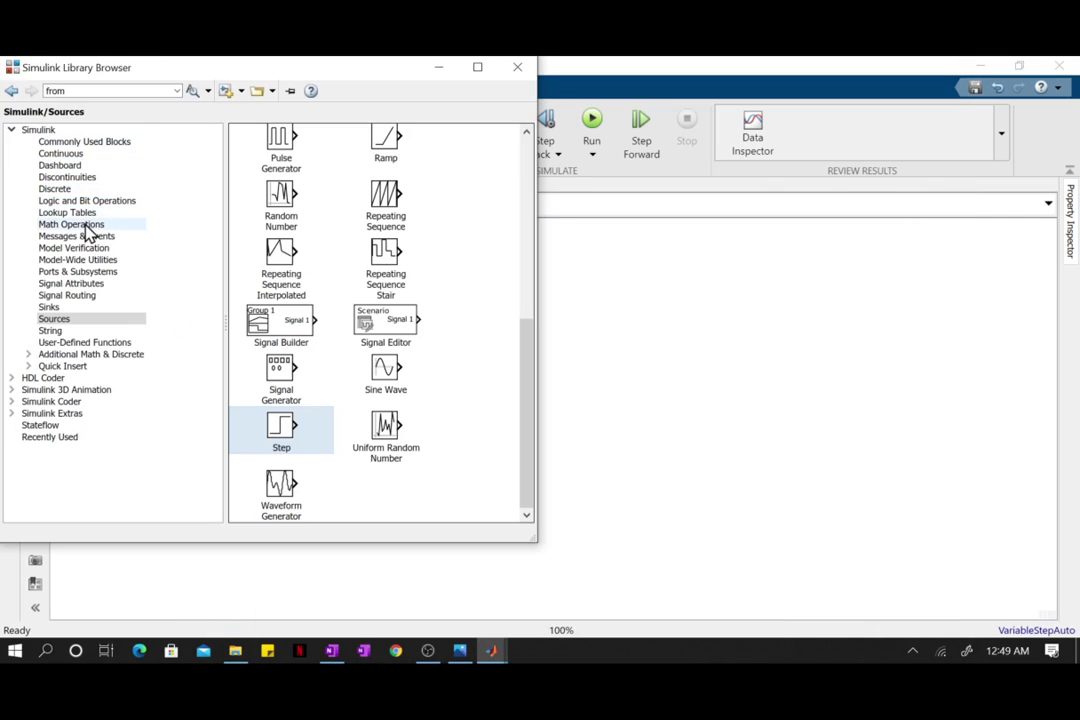
pyautogui.click(84, 225)
pyautogui.click(350, 316)
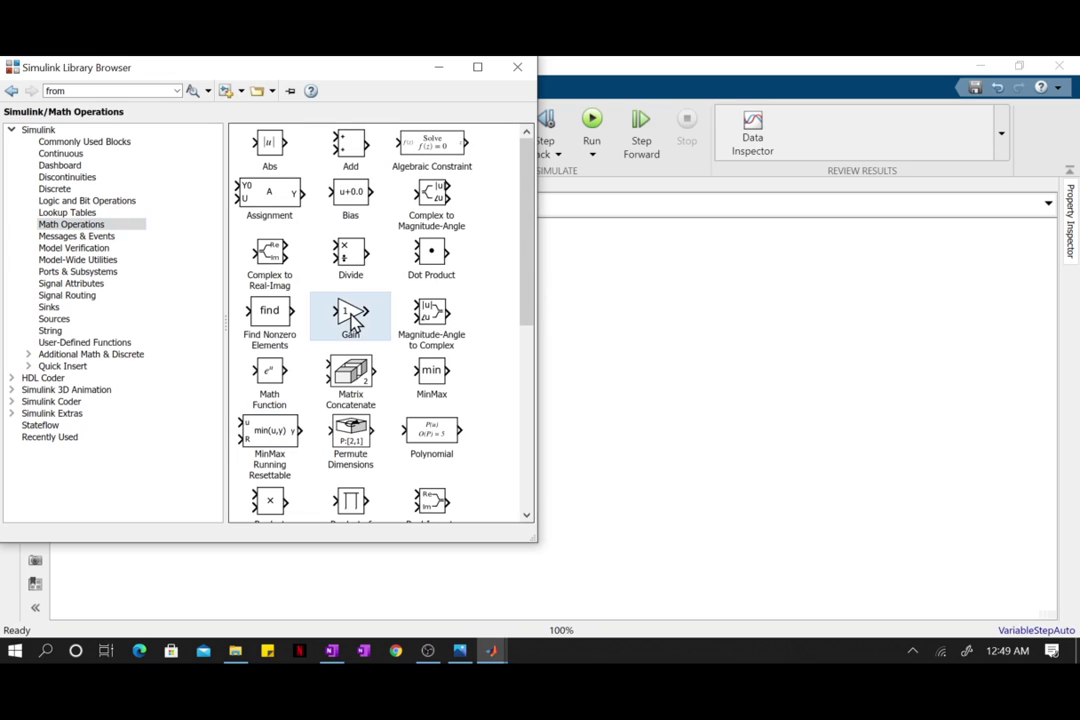
pyautogui.moveTo(355, 330); pyautogui.dragTo(430, 350)
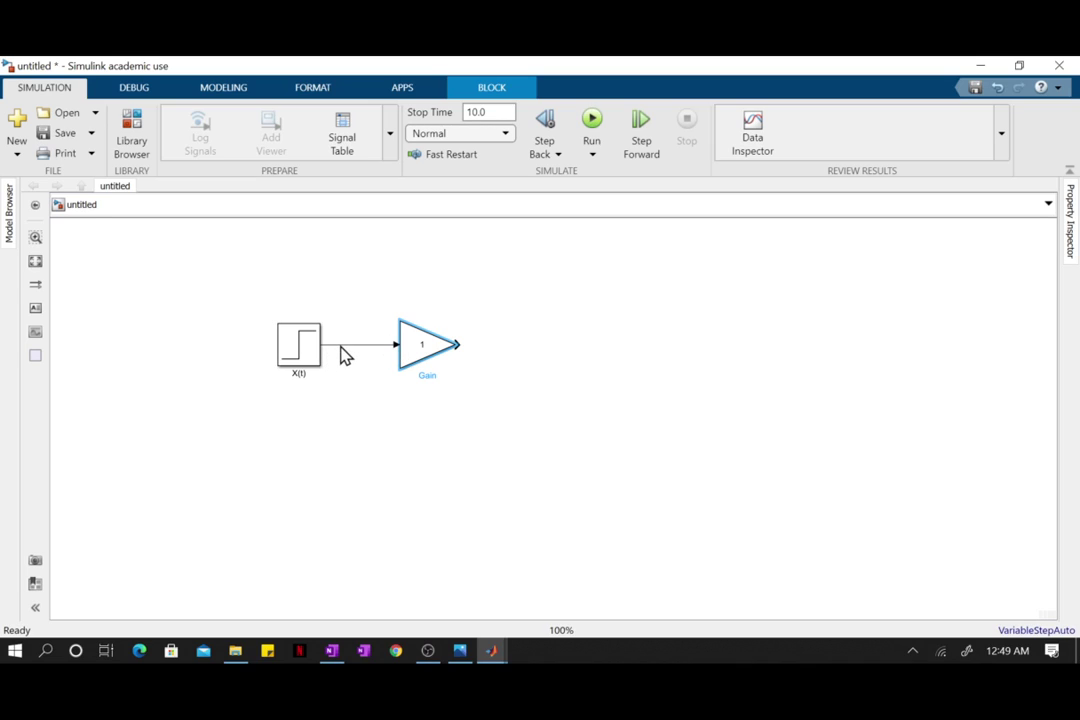
# Step: Set the gain to 3 (K) and draw its output signal line, starting the label K*x
pyautogui.doubleClick(427, 350)
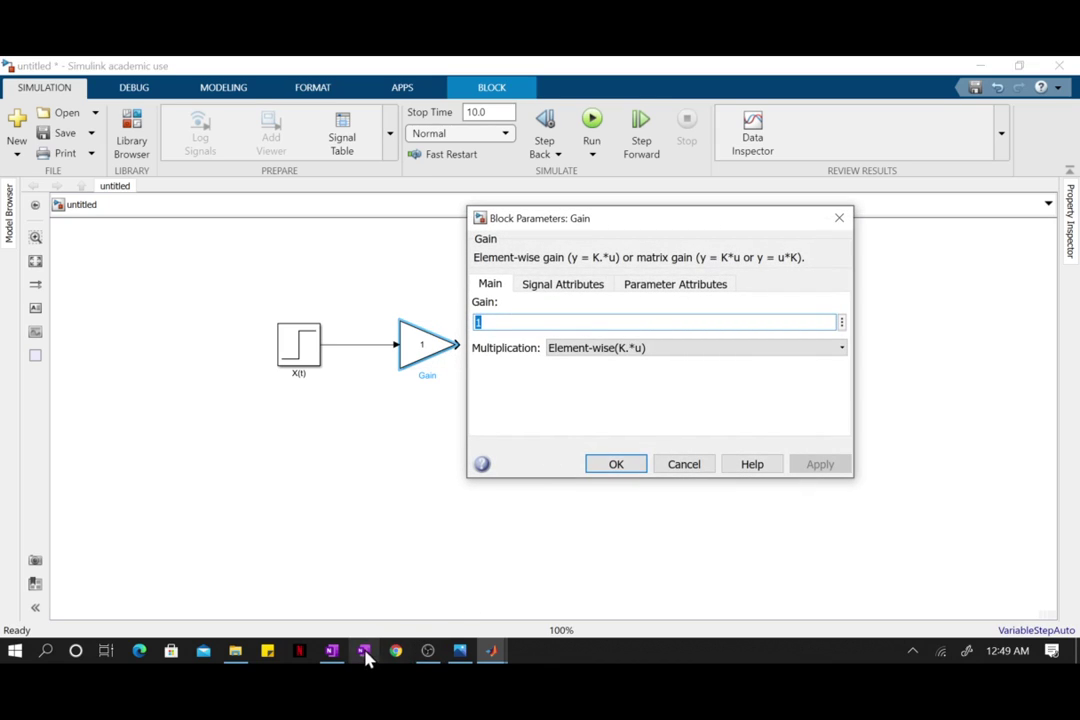
pyautogui.click(336, 651)
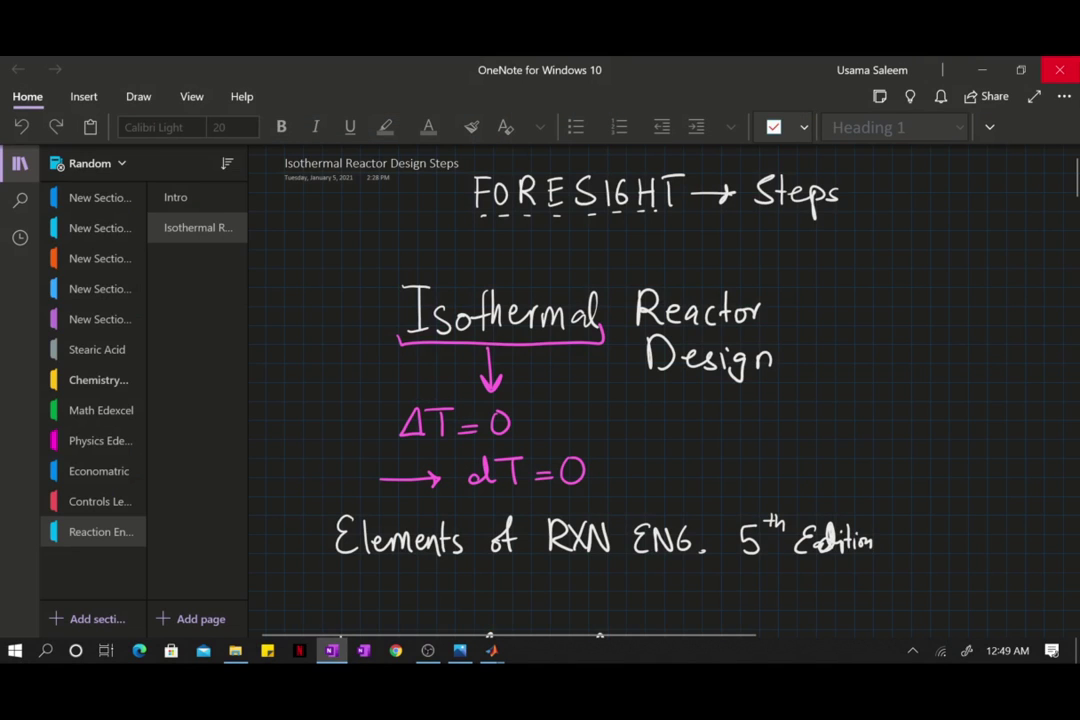
pyautogui.click(491, 651)
pyautogui.click(459, 651)
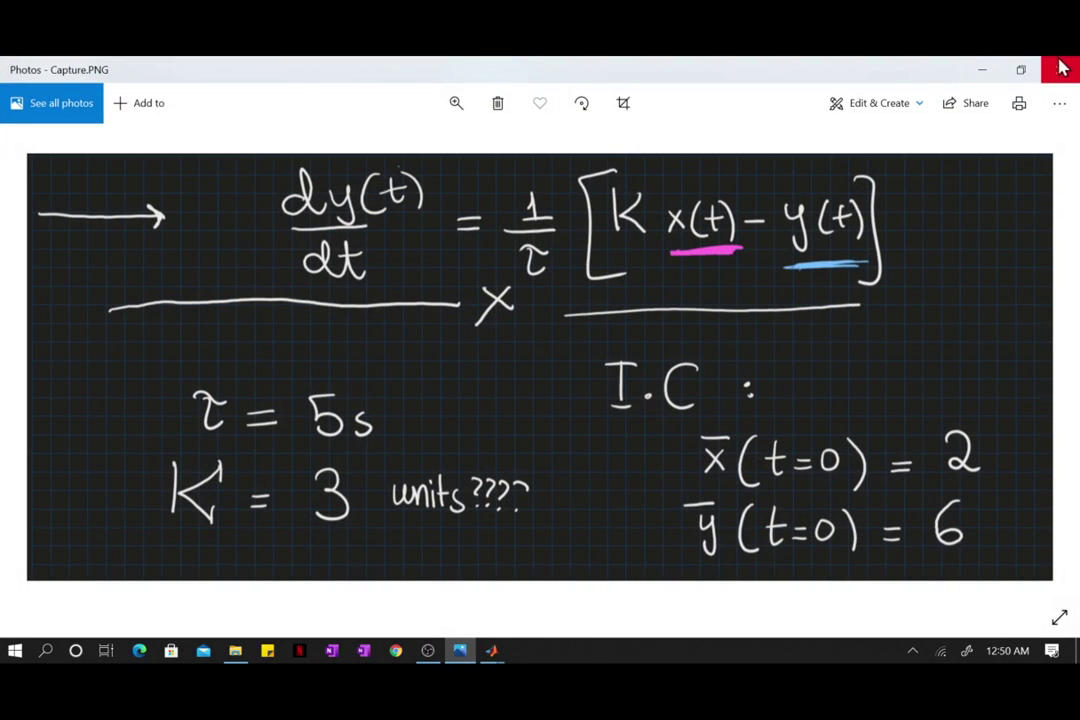
pyautogui.click(984, 70)
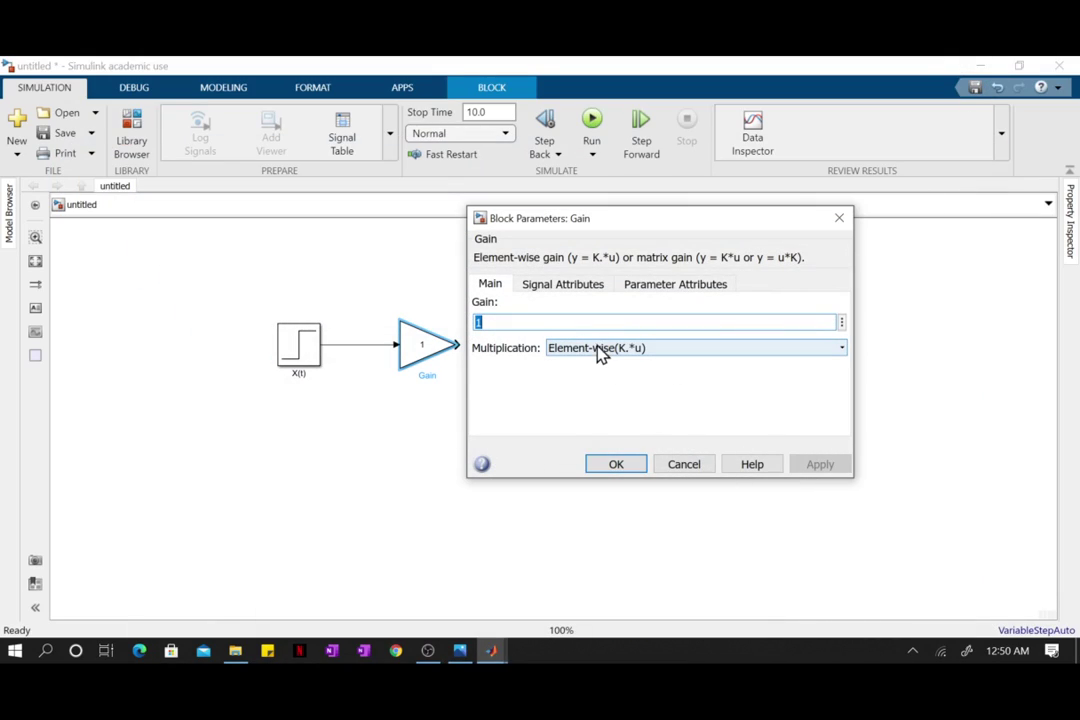
pyautogui.write('3')
pyautogui.click(625, 466)
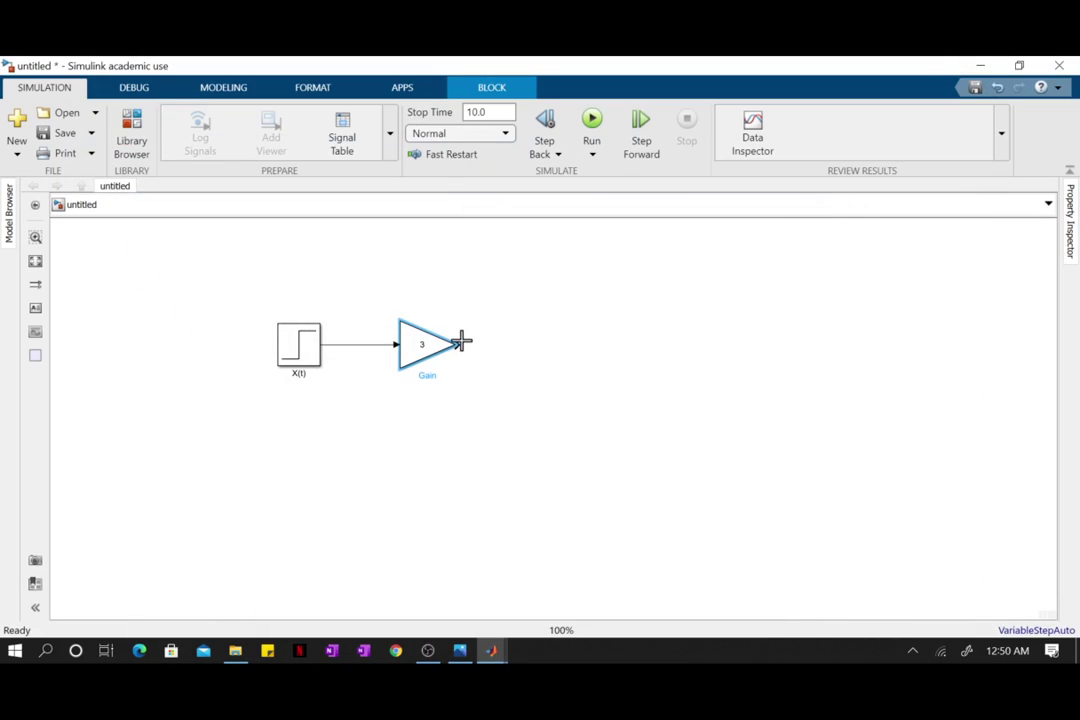
pyautogui.moveTo(461, 342); pyautogui.dragTo(572, 347)
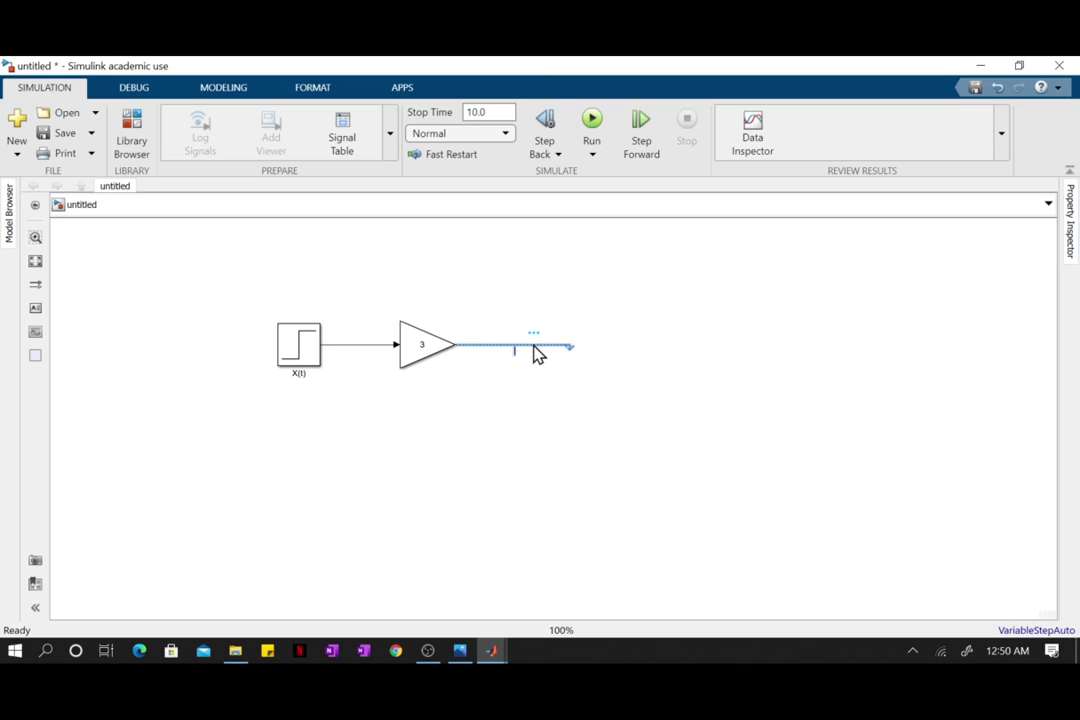
pyautogui.write('K*x(t')
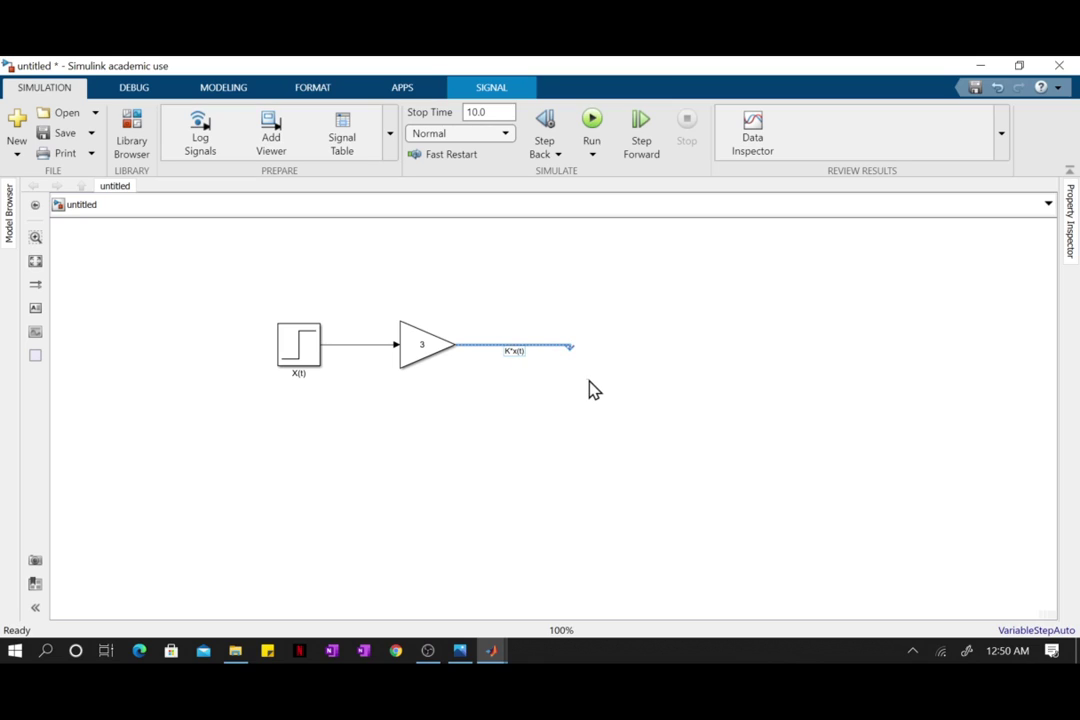
# Step: Label the Gain output signal K*x(t) and extend its line end further right
pyautogui.click(569, 354)
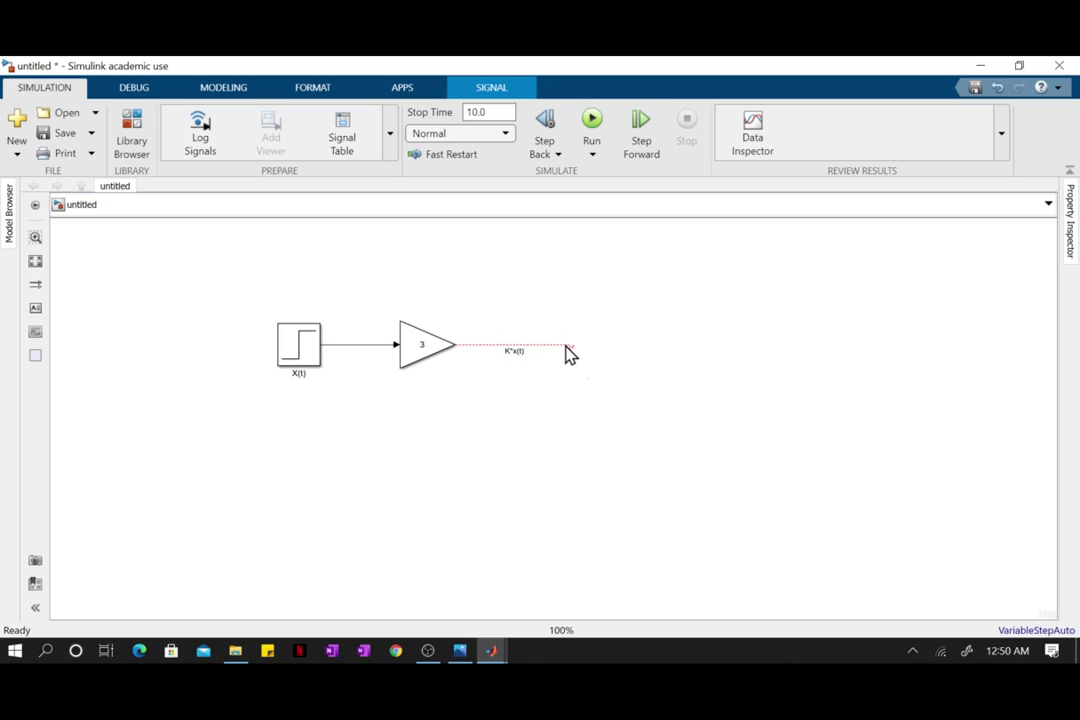
pyautogui.scroll(2, 550, 378)
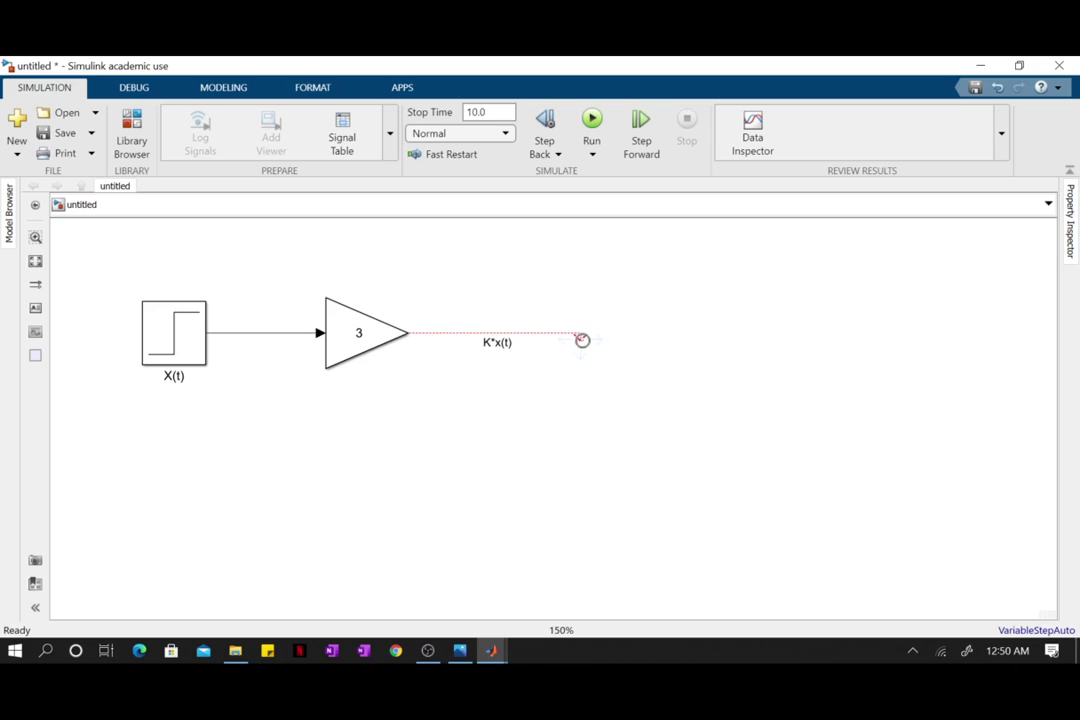
pyautogui.moveTo(582, 340); pyautogui.dragTo(600, 331)
pyautogui.click(459, 651)
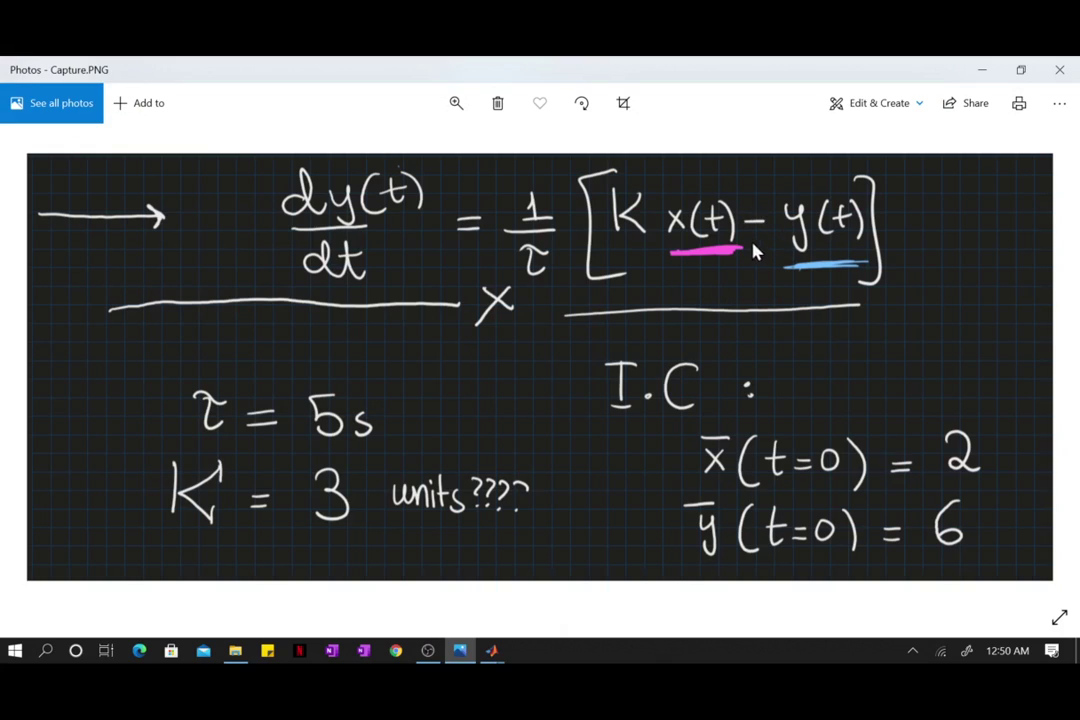
# Step: Drag an Add block from Math Operations onto the end of the K*x(t) line
pyautogui.click(981, 72)
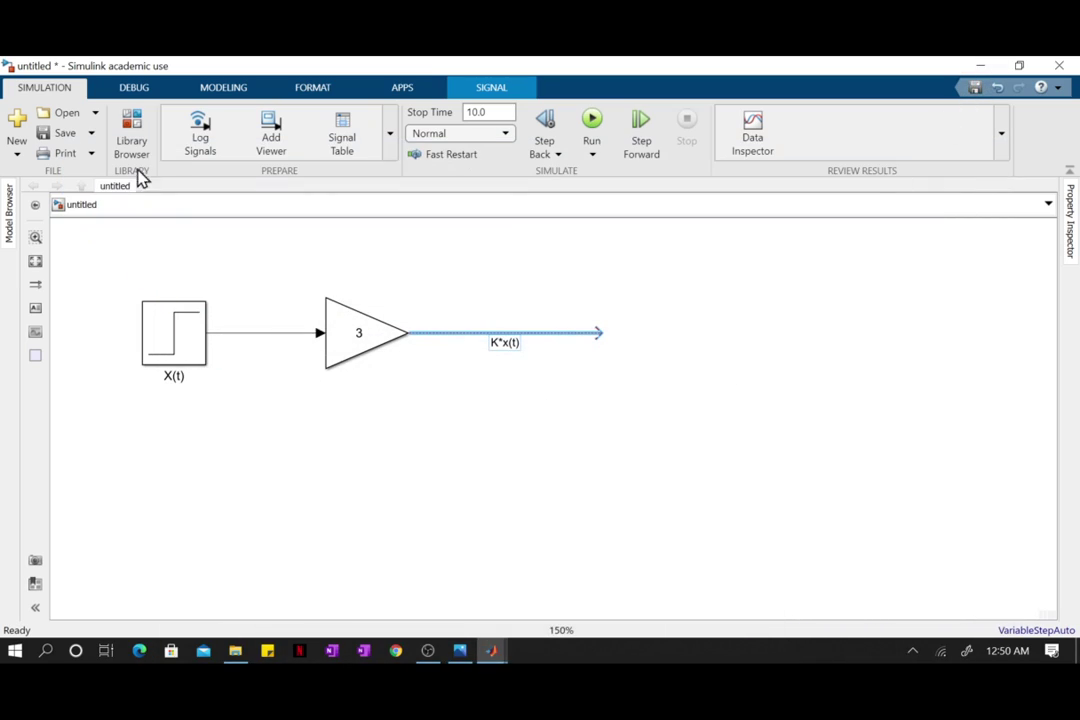
pyautogui.moveTo(503, 670)
pyautogui.click(660, 598)
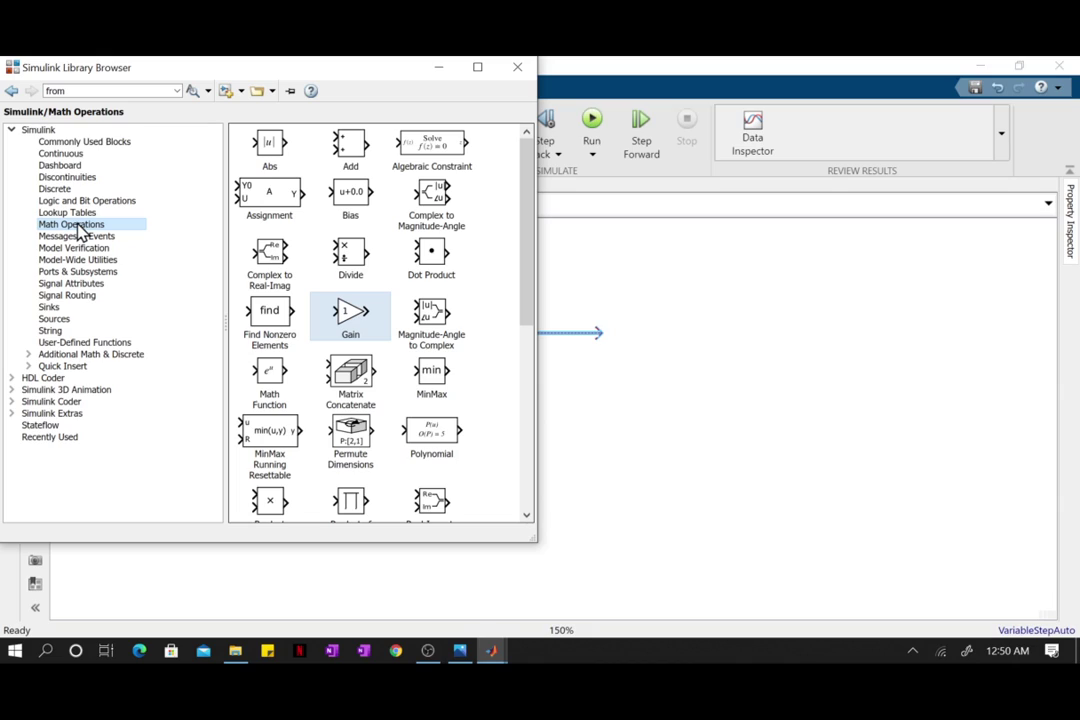
pyautogui.click(356, 162)
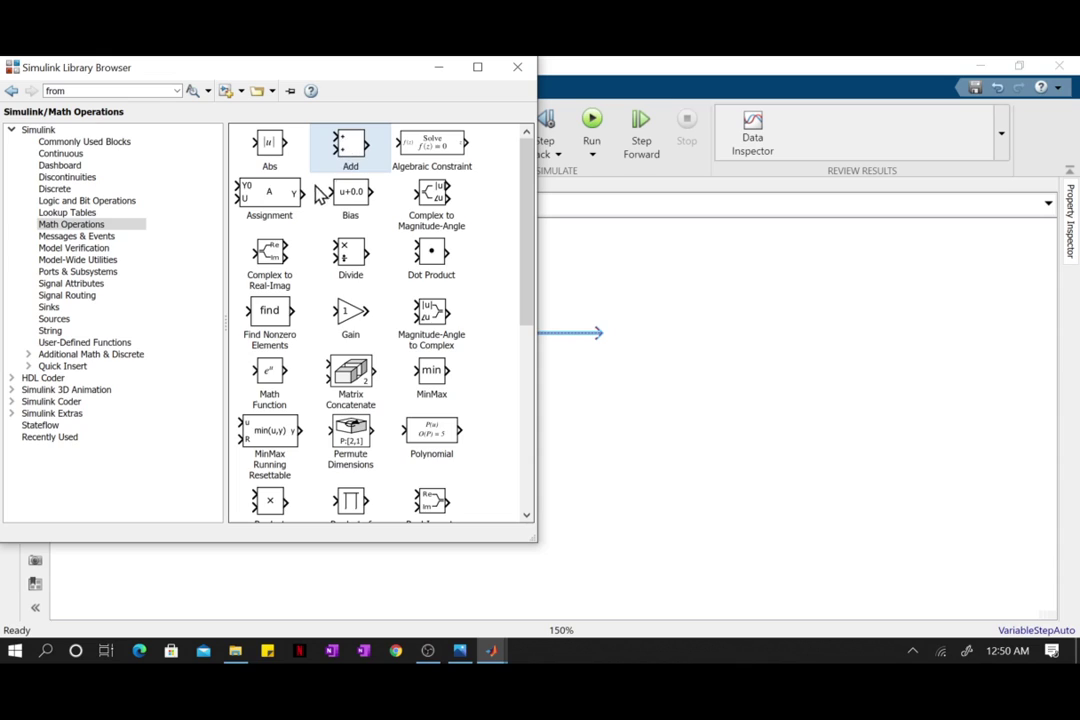
pyautogui.scroll(-6, 335, 248)
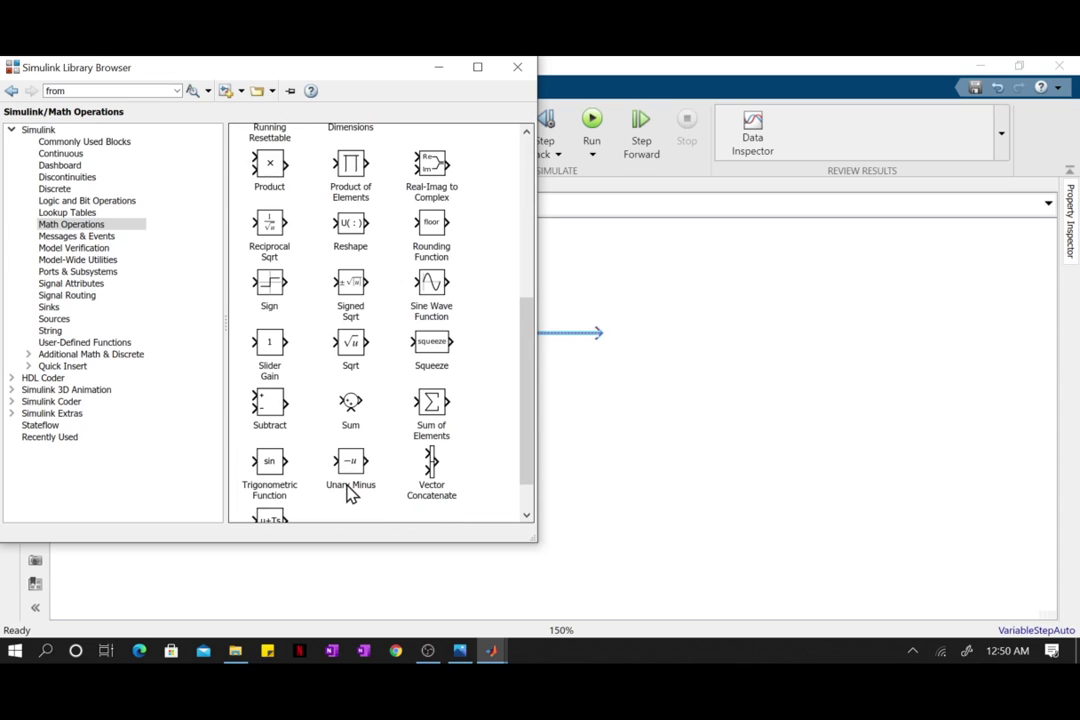
pyautogui.scroll(-2, 352, 492)
pyautogui.scroll(4, 352, 492)
pyautogui.scroll(5, 352, 492)
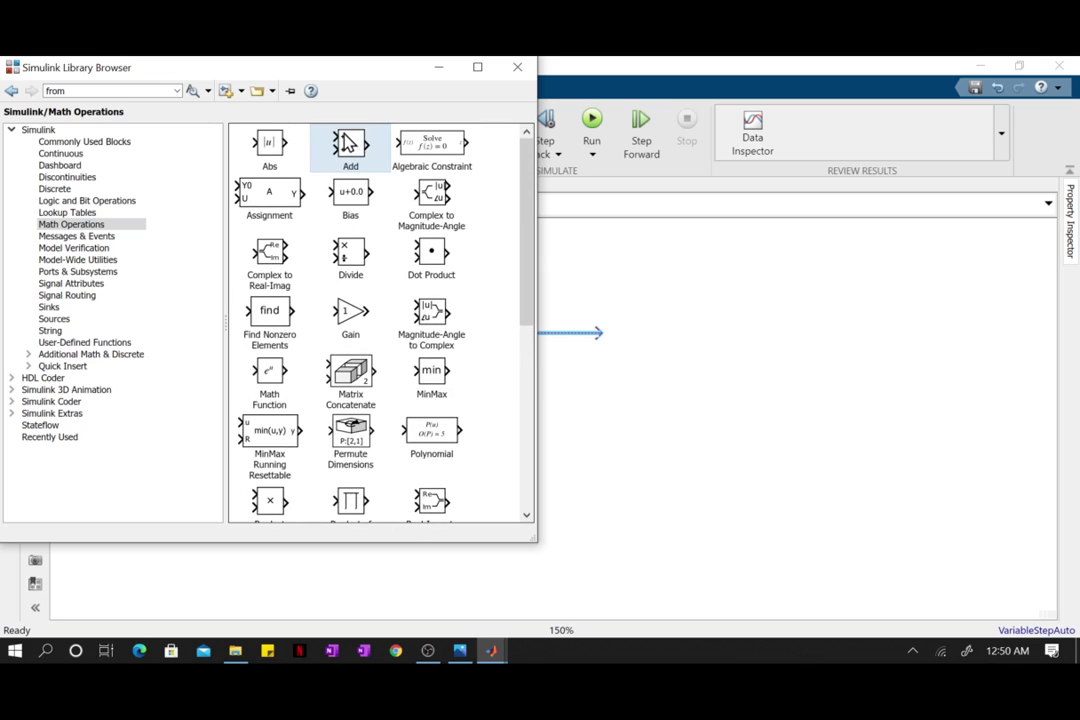
pyautogui.moveTo(345, 146); pyautogui.dragTo(618, 345)
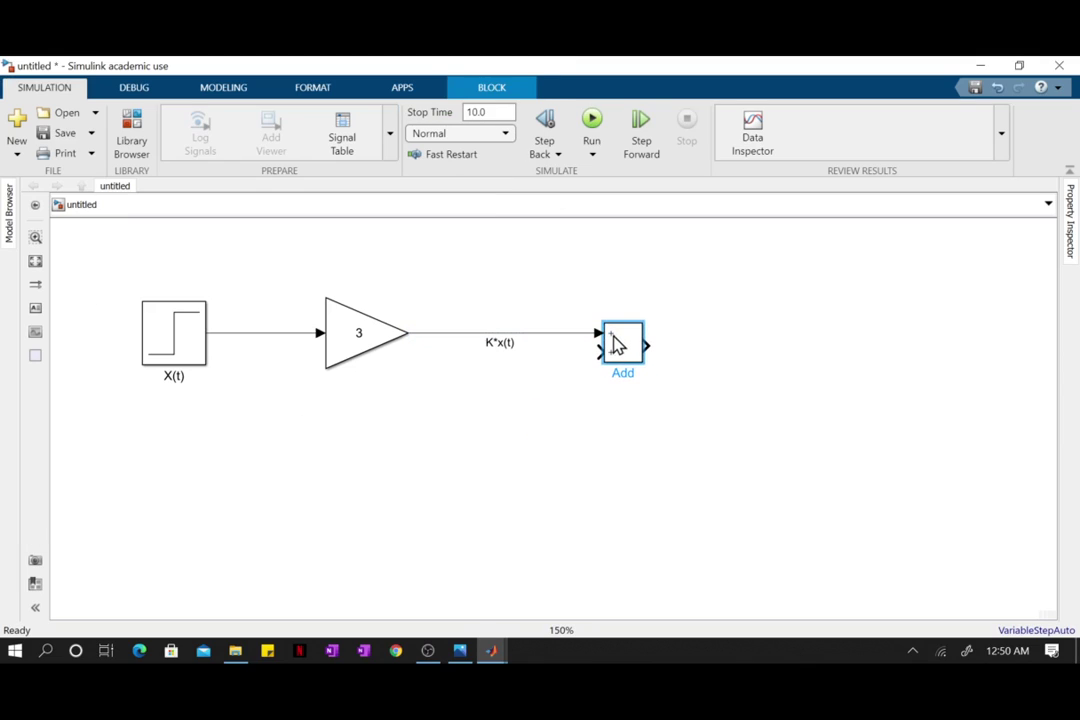
pyautogui.click(461, 652)
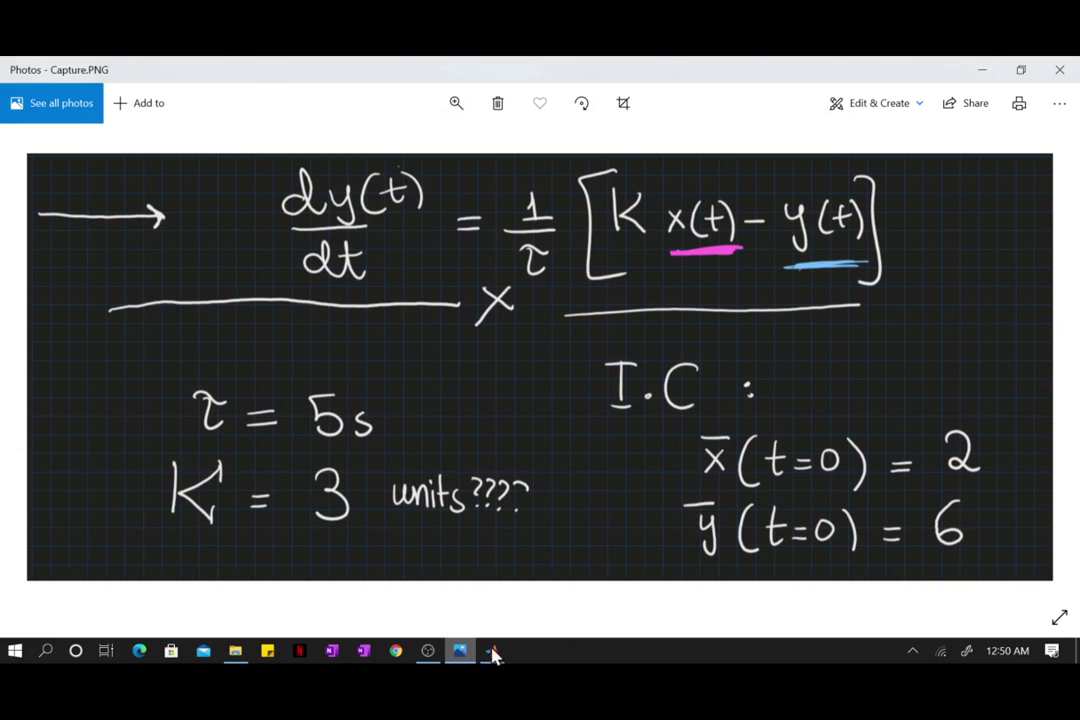
pyautogui.click(980, 72)
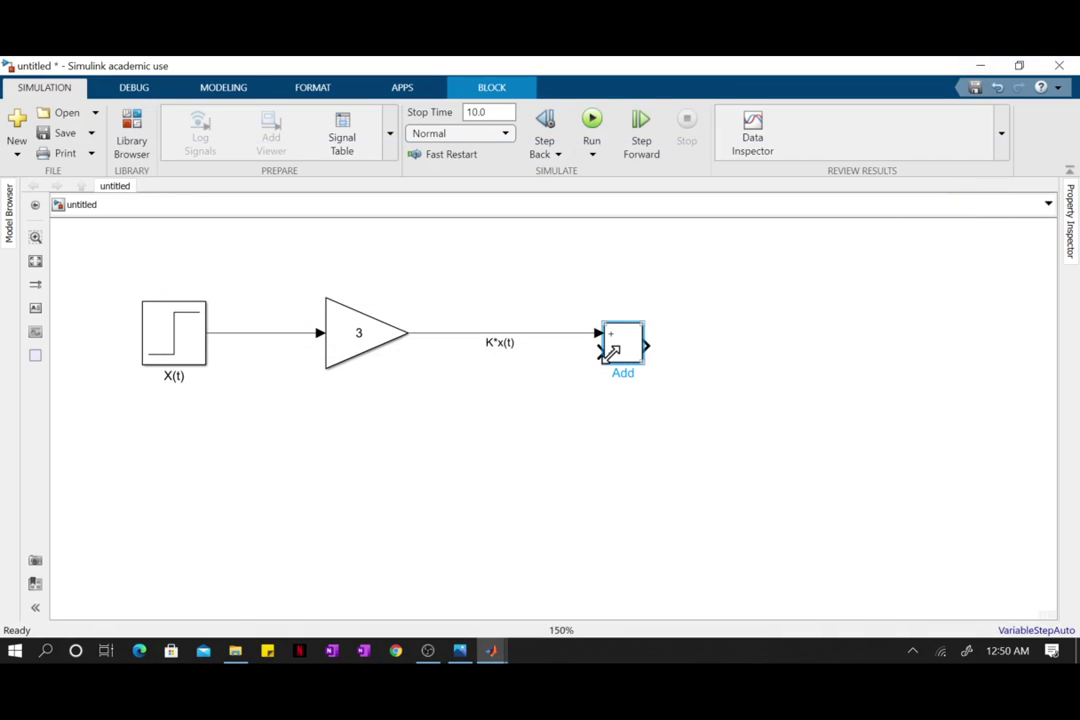
# Step: Change the Add block's list of signs to +- so its second input subtracts
pyautogui.scroll(3, 617, 352)
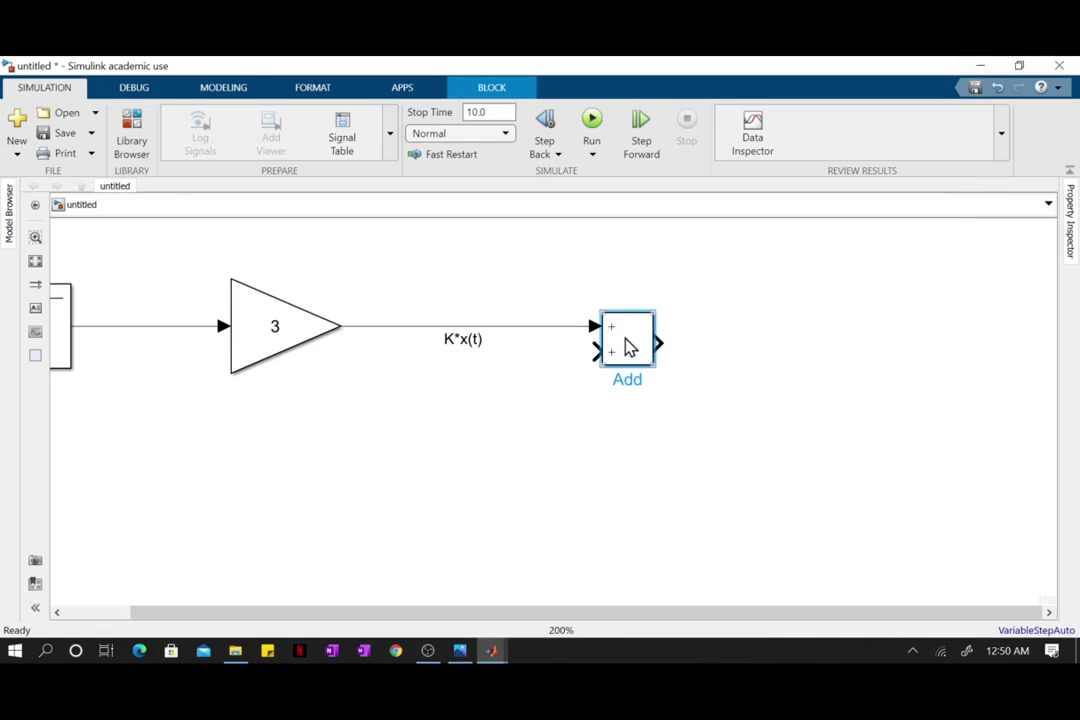
pyautogui.doubleClick(630, 346)
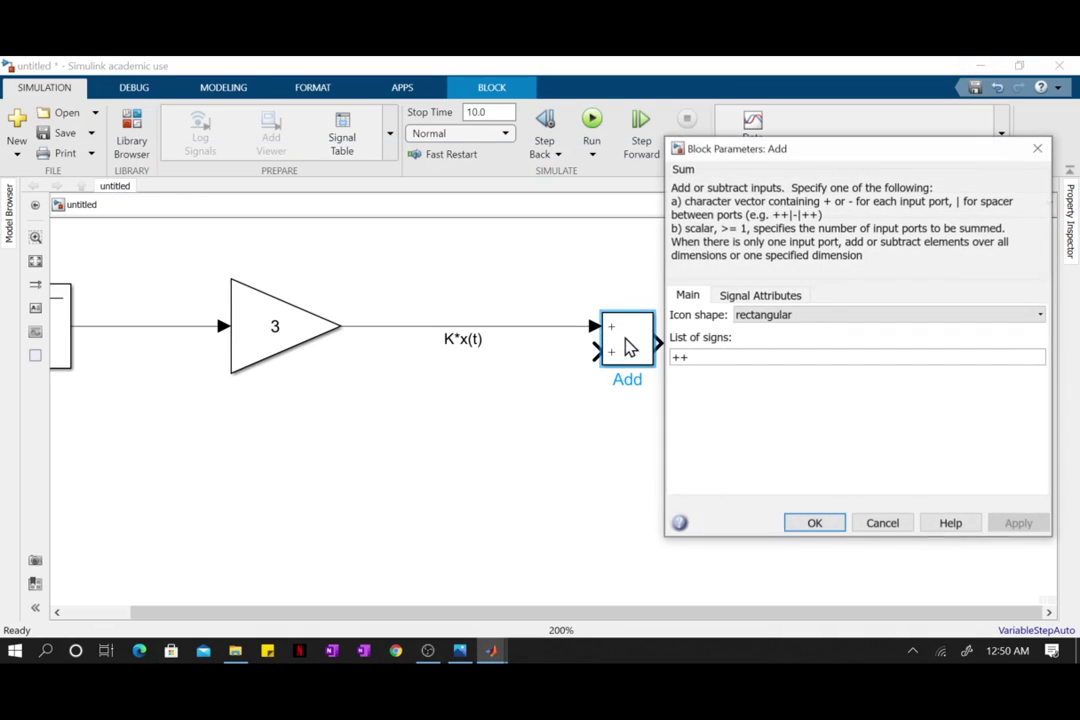
pyautogui.doubleClick(711, 359)
pyautogui.write('+')
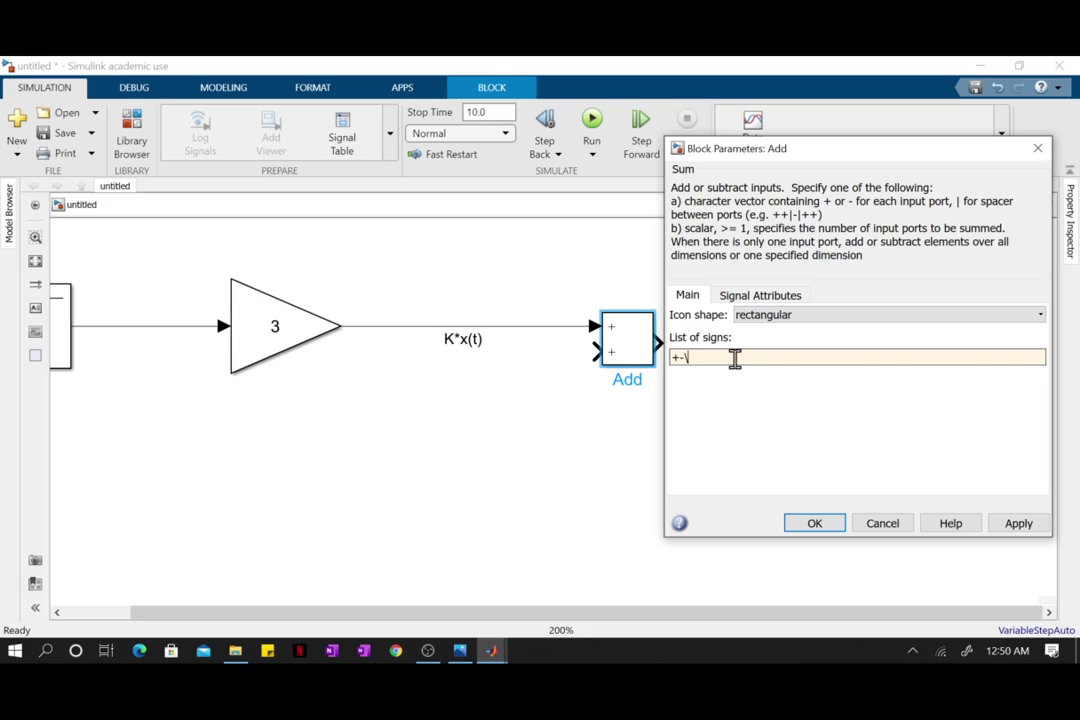
pyautogui.press('Return')
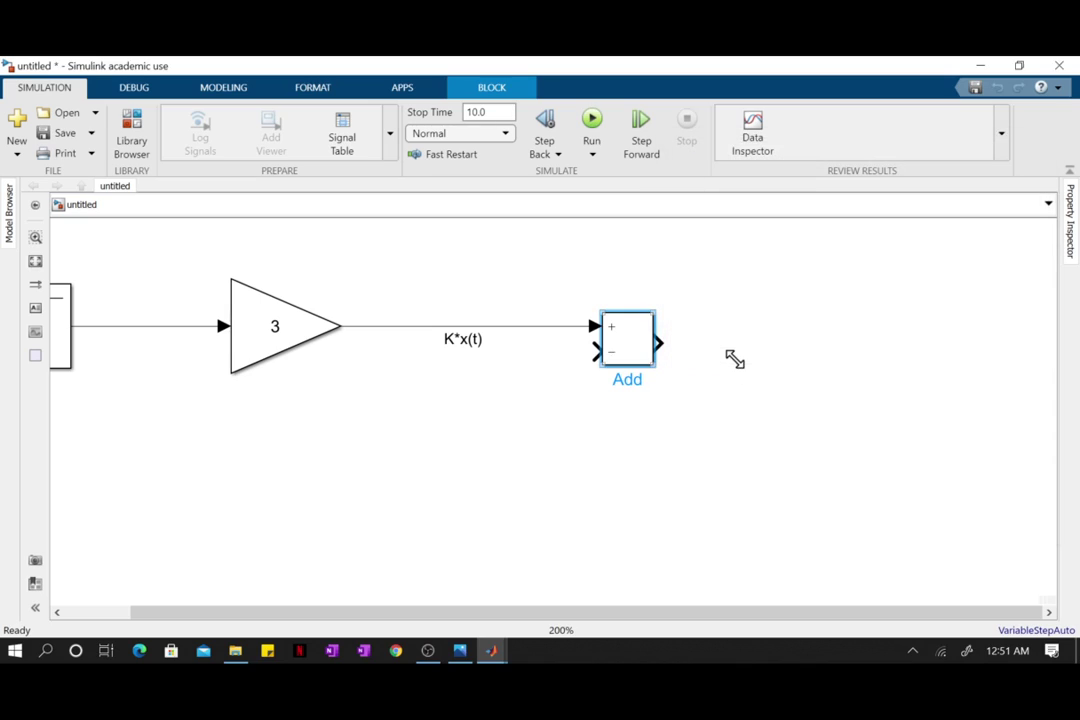
pyautogui.scroll(-3, 610, 460)
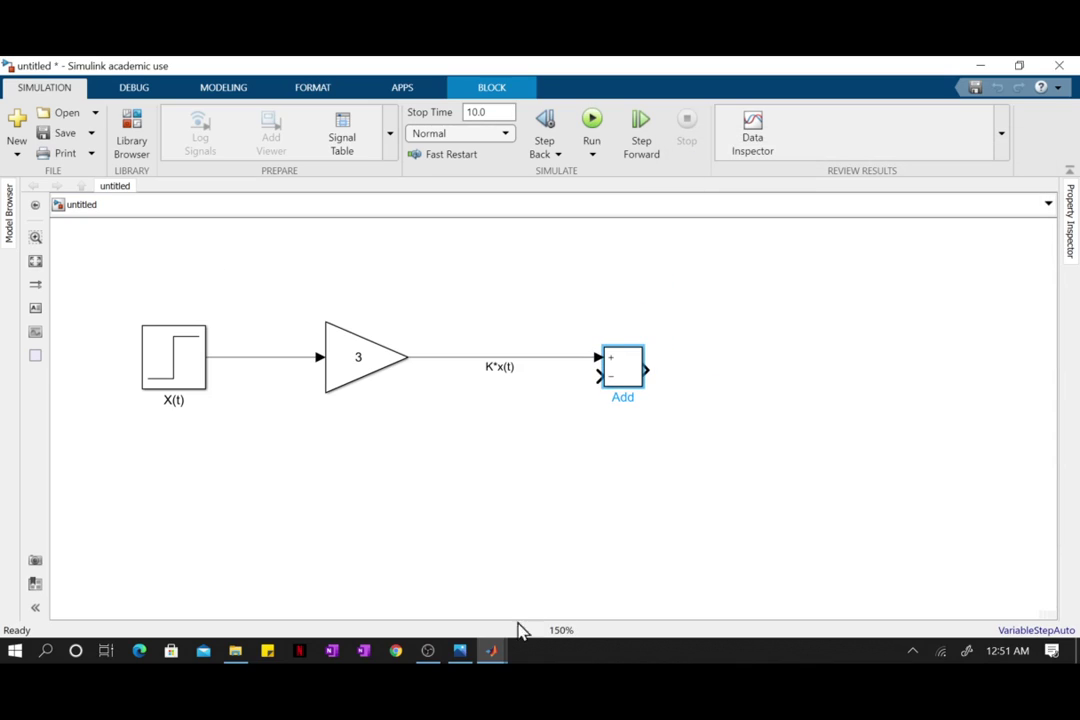
# Step: Draw a feedback line into the Add block's minus input and label it y(t)
pyautogui.moveTo(597, 377); pyautogui.dragTo(442, 542)
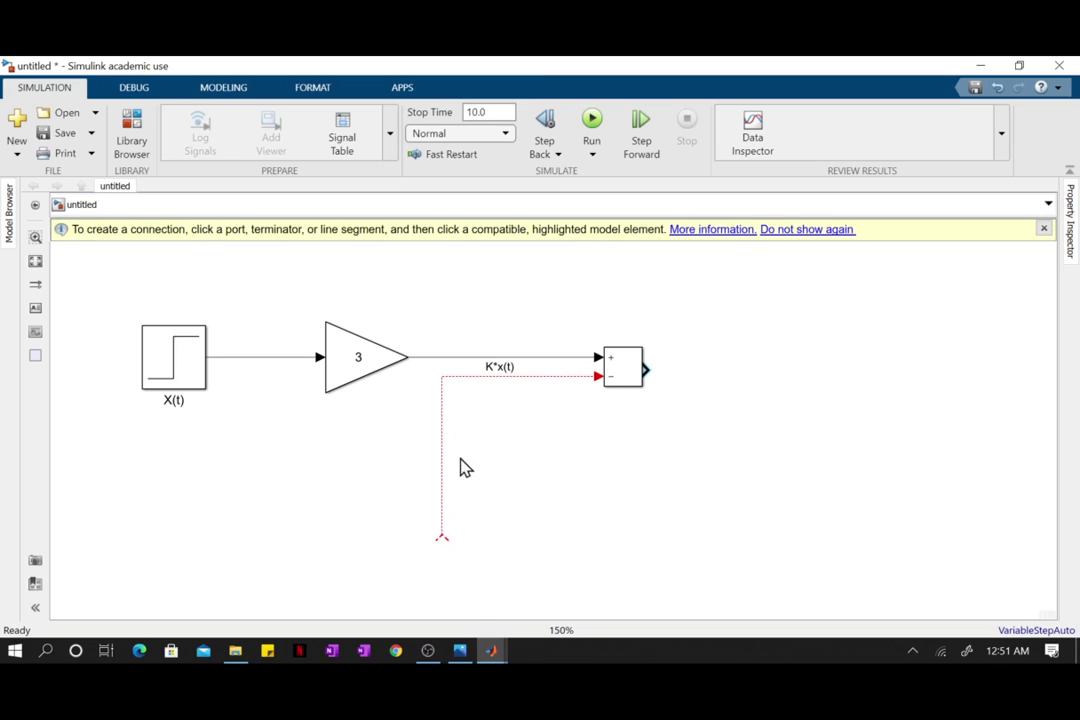
pyautogui.click(443, 449)
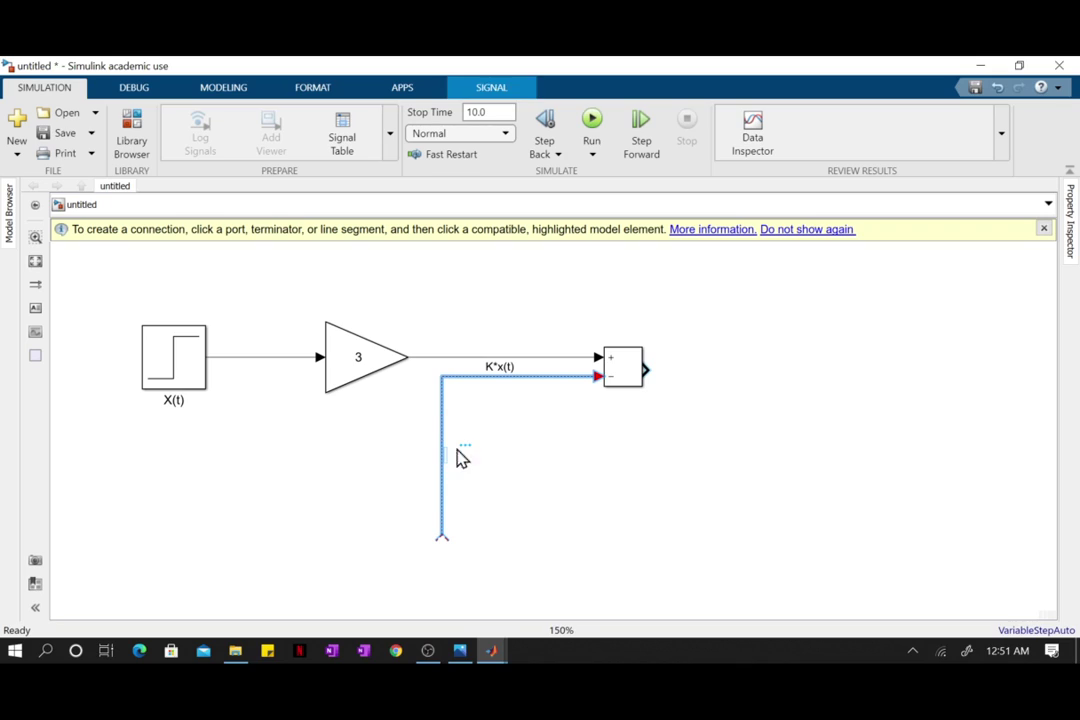
pyautogui.click(518, 489)
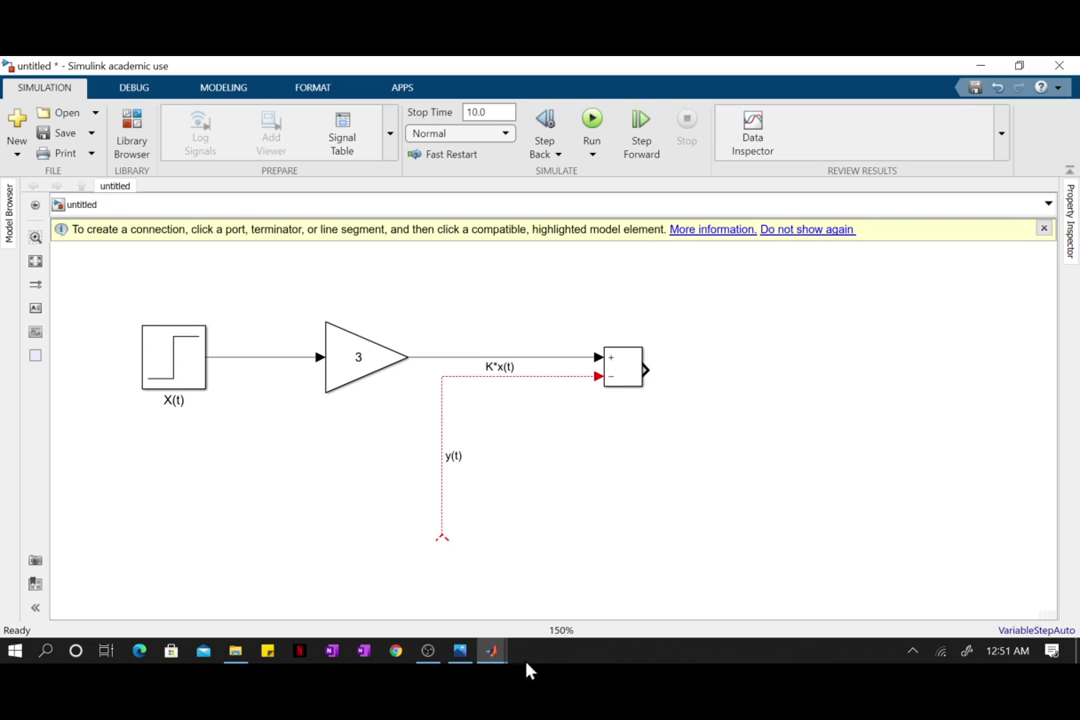
# Step: After checking the handwritten equation, extend an open signal line from the Add block's output
pyautogui.click(469, 662)
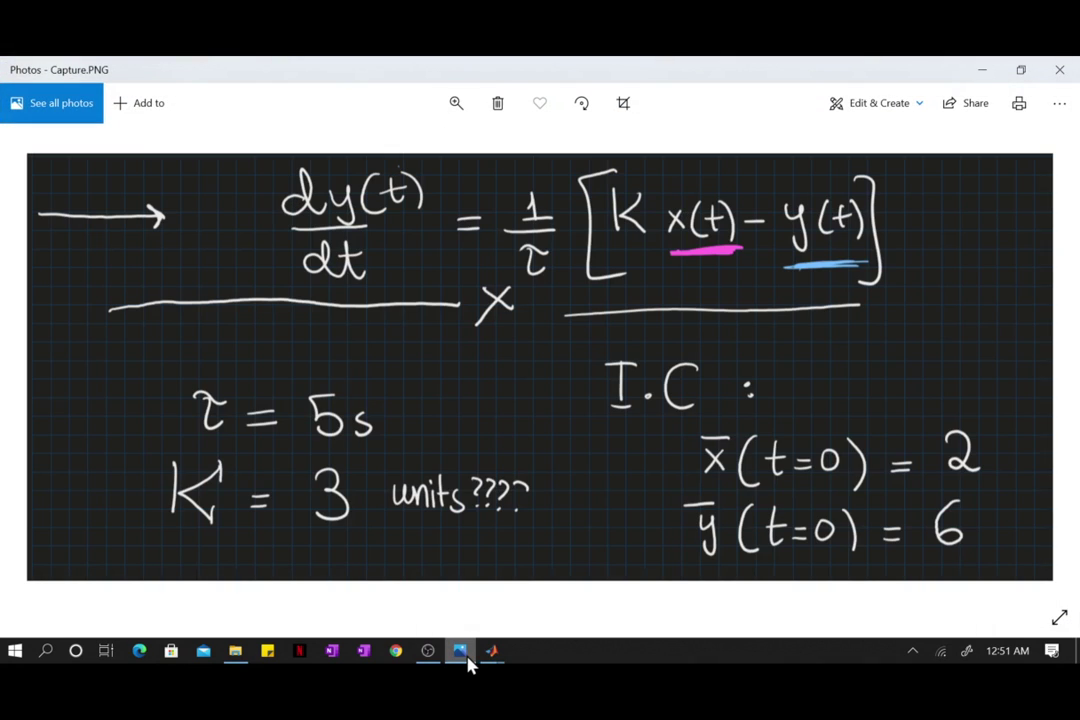
pyautogui.click(469, 662)
pyautogui.moveTo(646, 368); pyautogui.dragTo(821, 369)
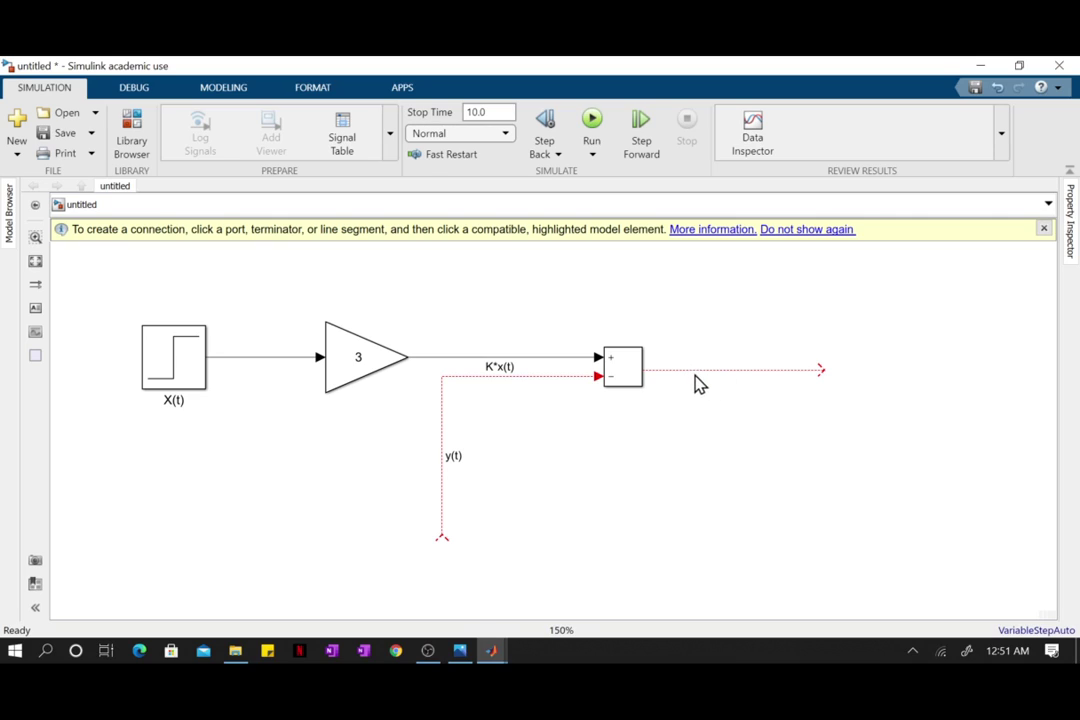
# Step: Drop a Divide block from Math Operations onto the end of the Add output line
pyautogui.click(459, 650)
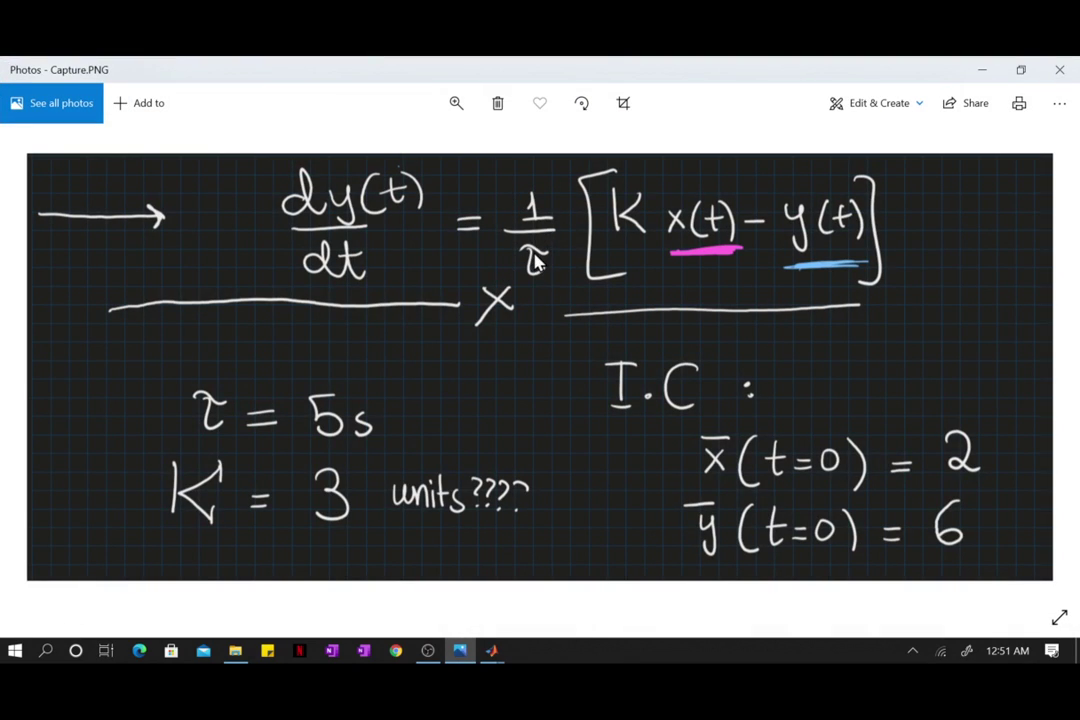
pyautogui.click(982, 70)
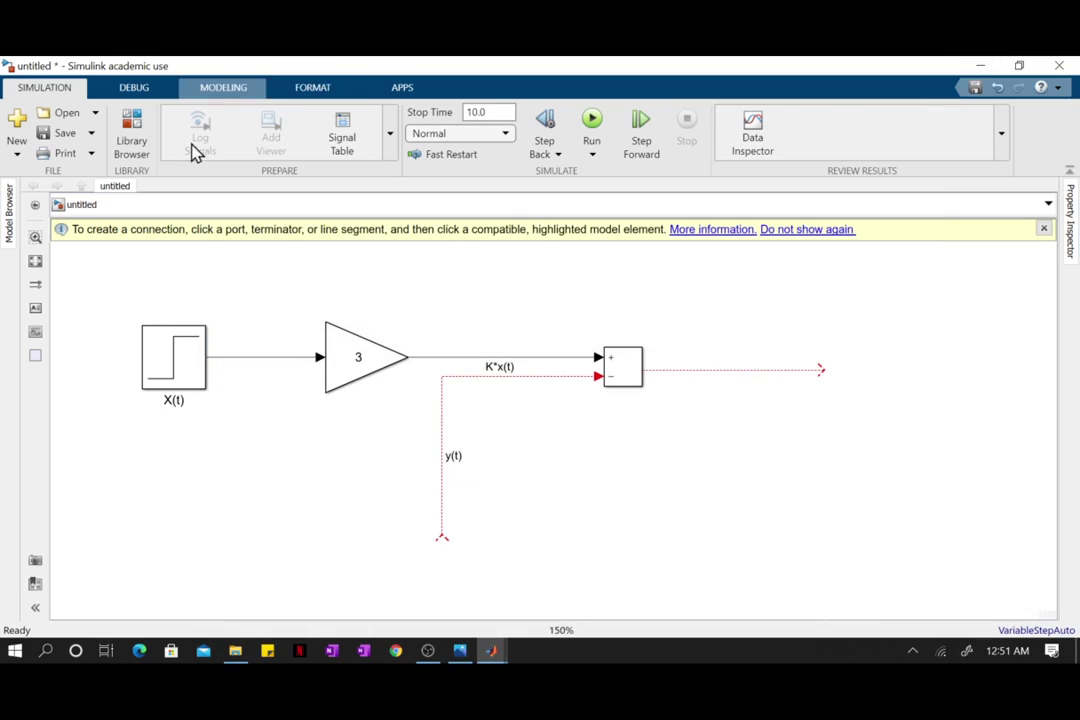
pyautogui.moveTo(491, 658)
pyautogui.click(668, 575)
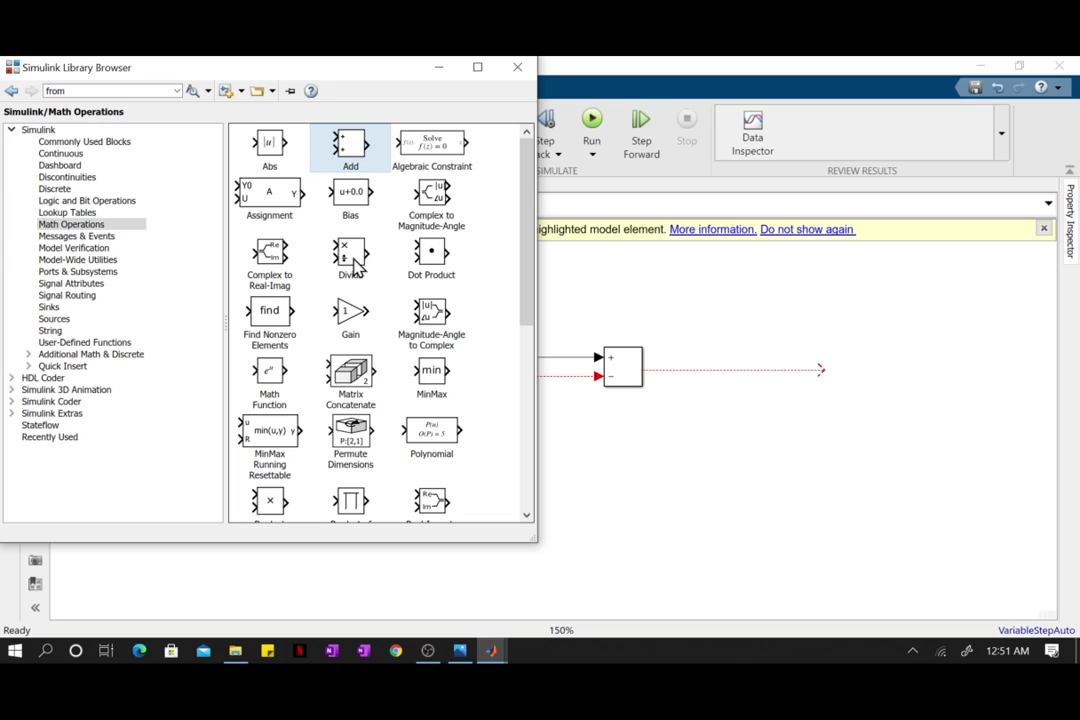
pyautogui.moveTo(355, 263); pyautogui.dragTo(834, 393)
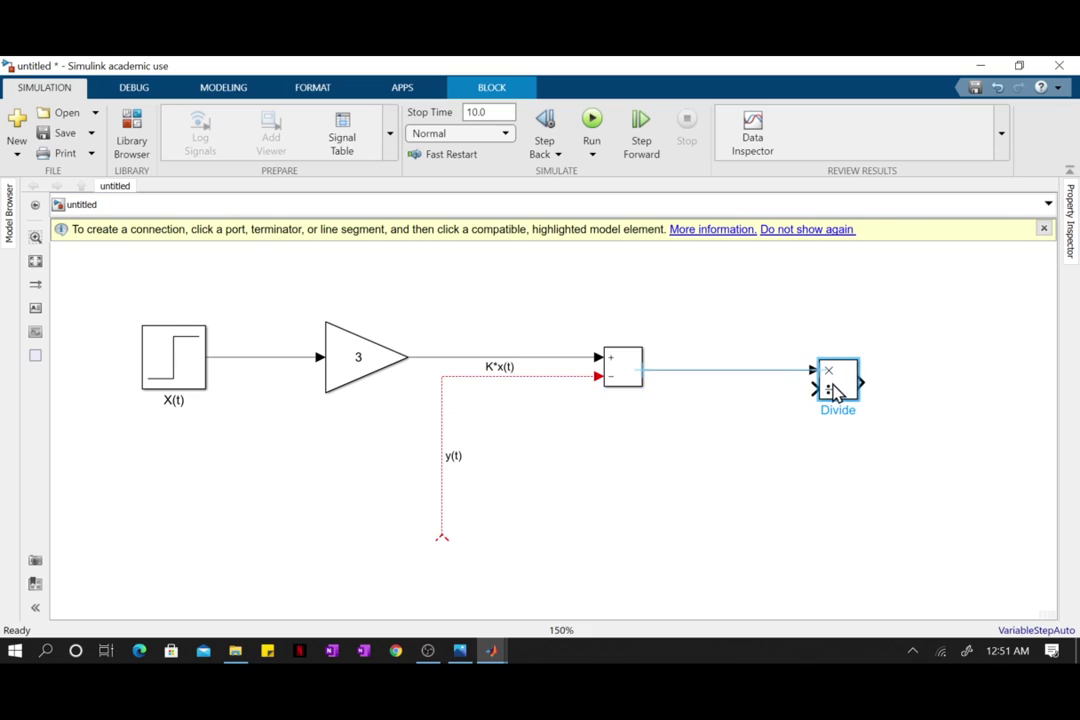
pyautogui.click(770, 425)
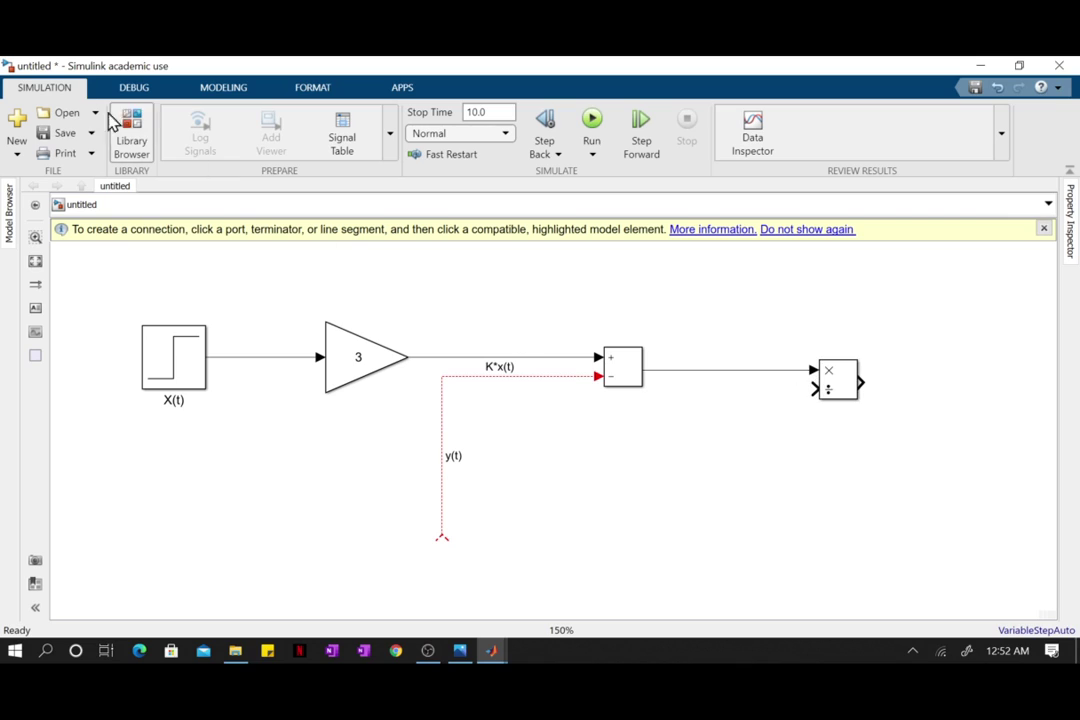
# Step: Feed a Constant of 5 (τ) into Divide's lower input and draw an open line from Divide's output
pyautogui.moveTo(497, 653)
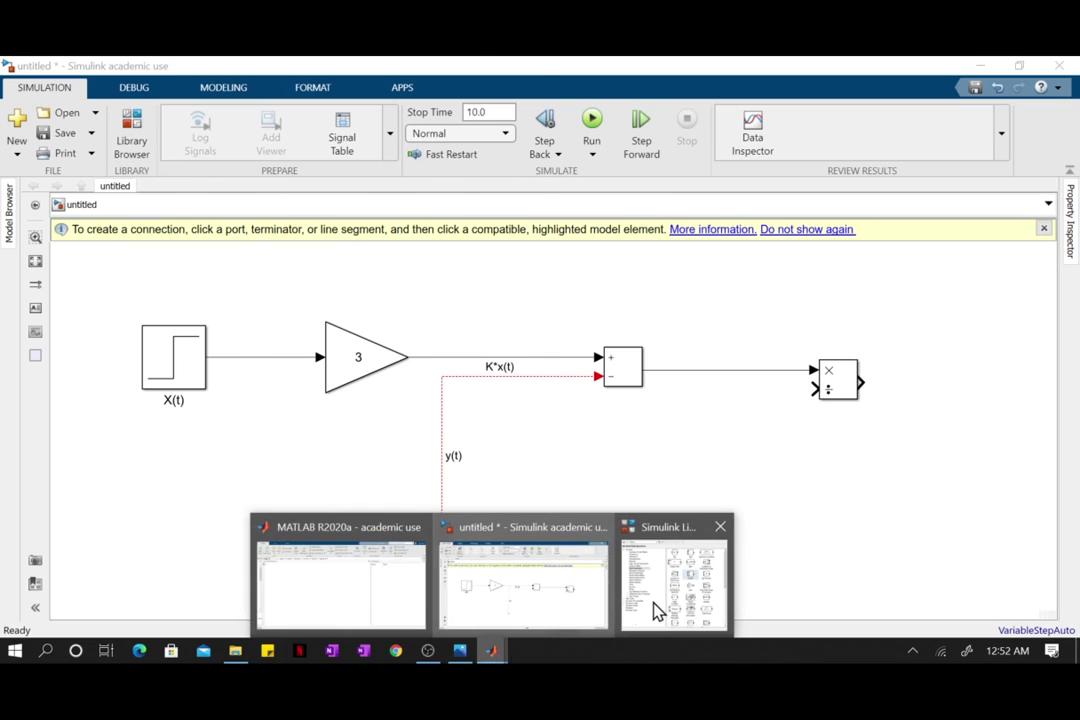
pyautogui.click(655, 605)
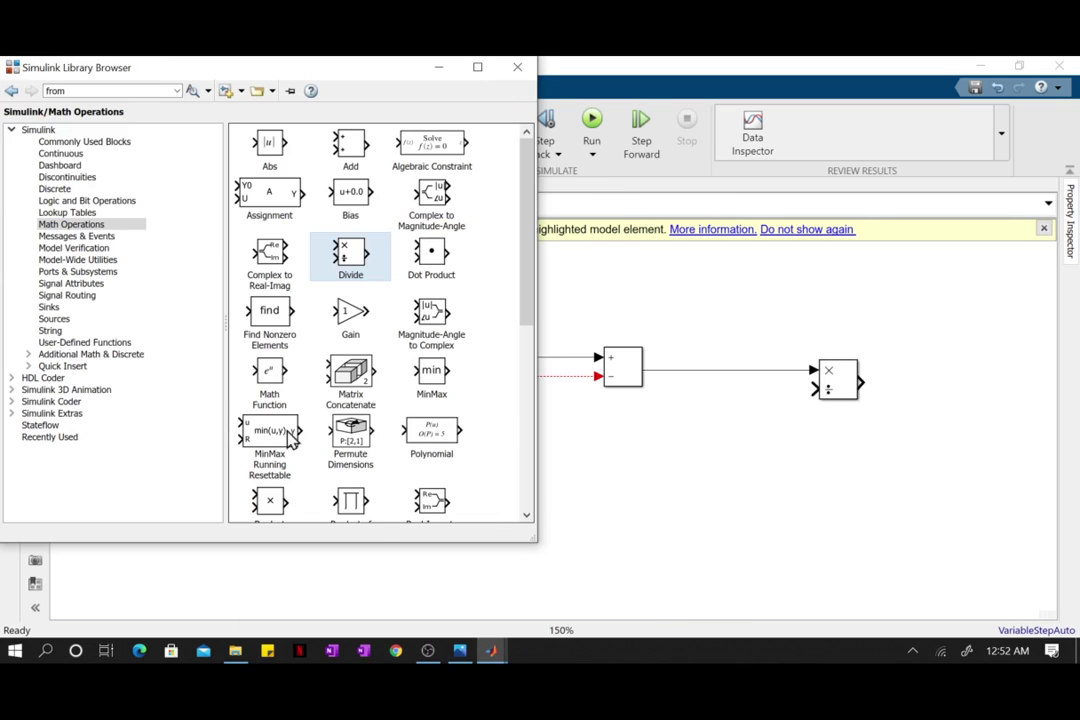
pyautogui.click(60, 319)
pyautogui.moveTo(372, 212); pyautogui.dragTo(812, 389)
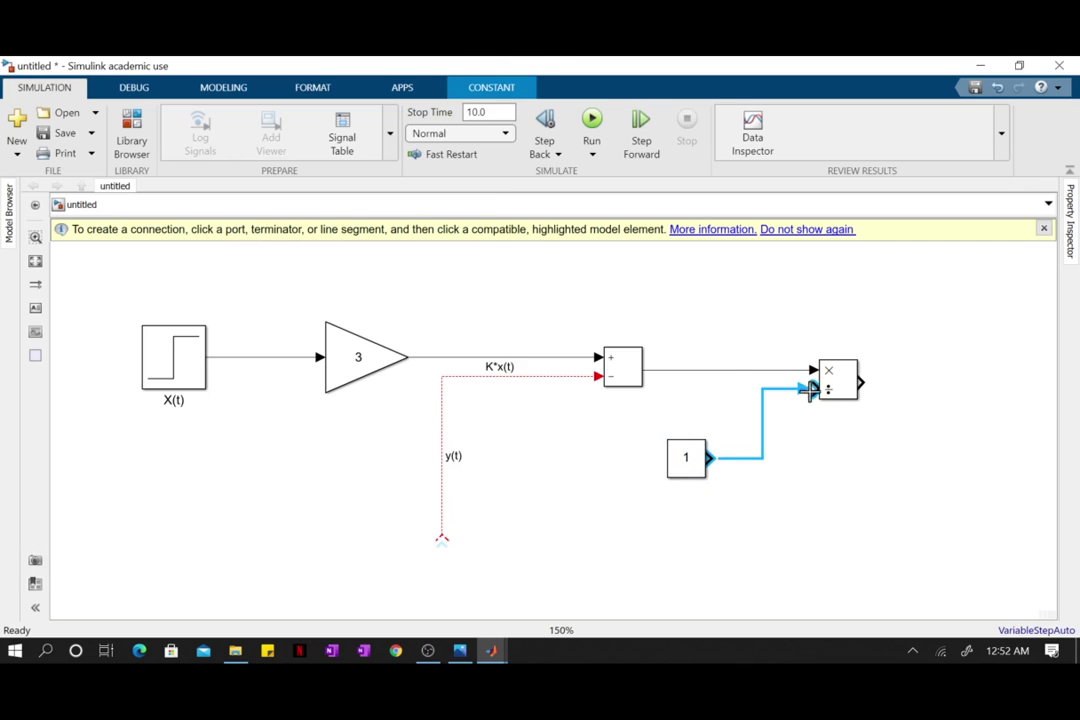
pyautogui.doubleClick(687, 462)
pyautogui.click(455, 658)
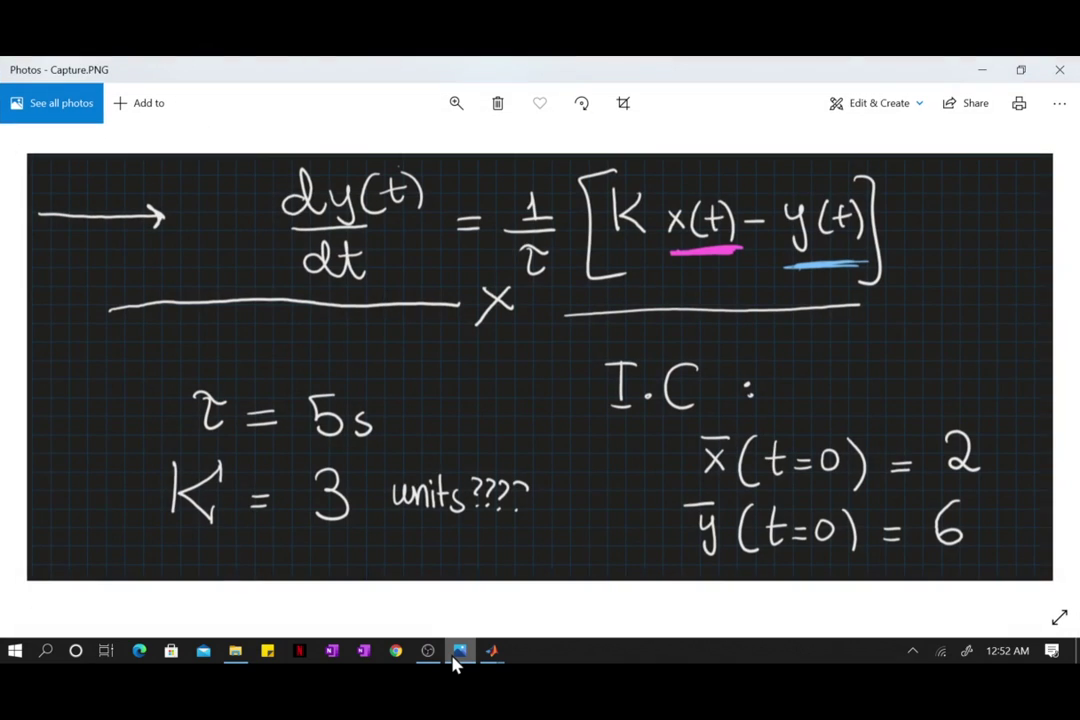
pyautogui.click(456, 658)
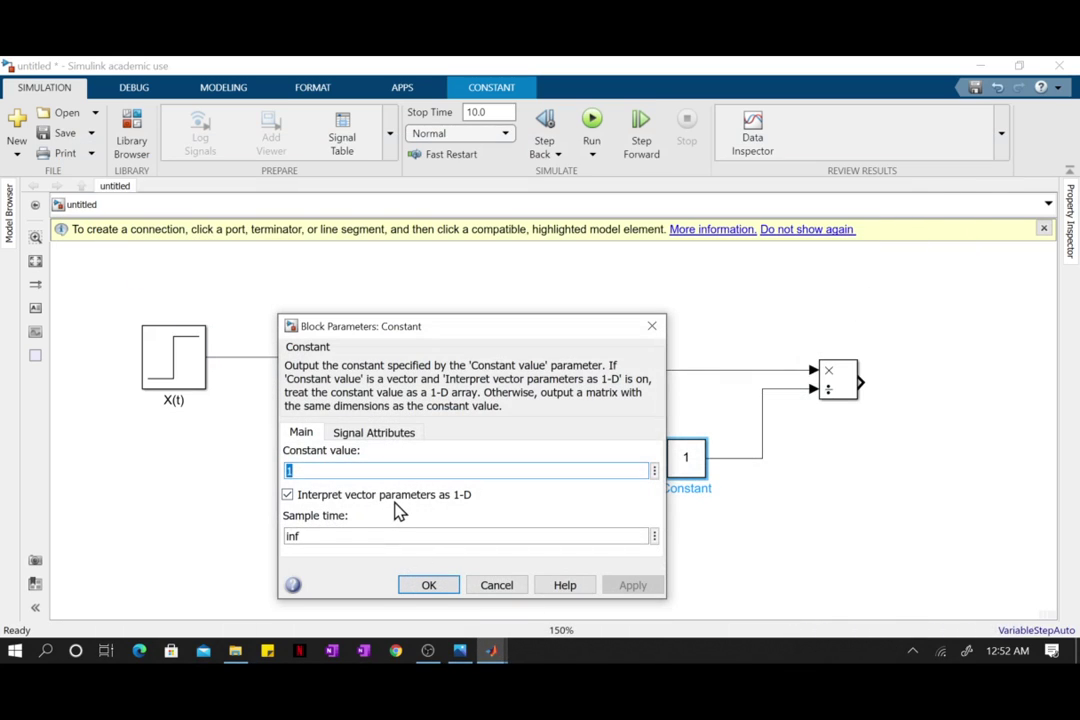
pyautogui.write('5')
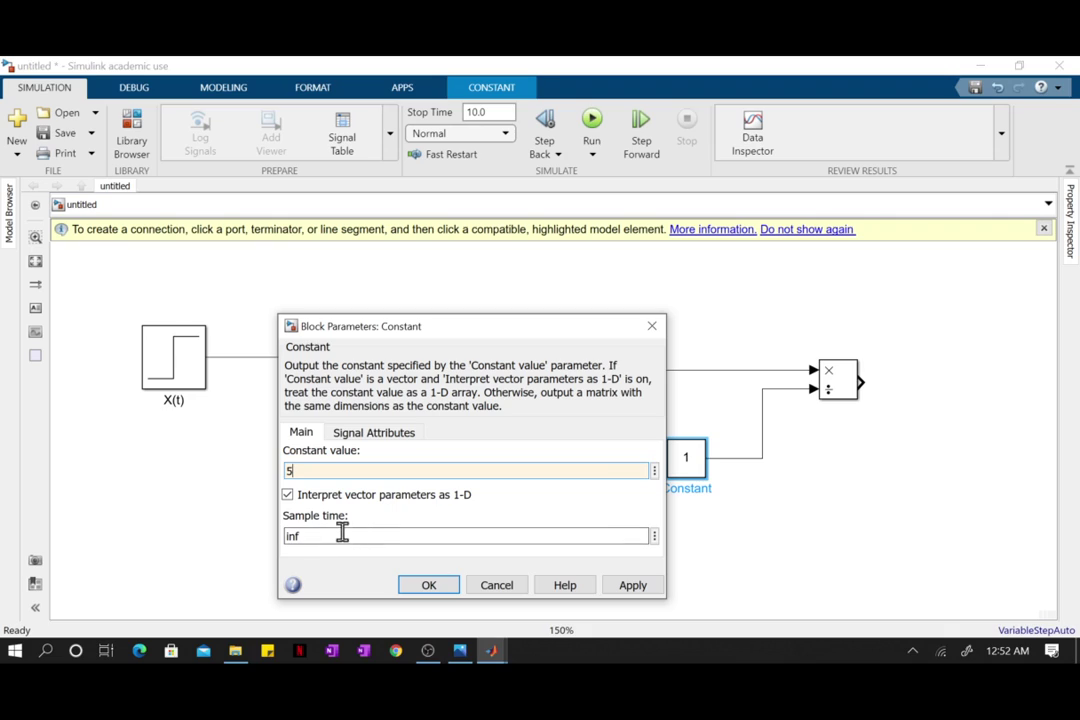
pyautogui.click(426, 586)
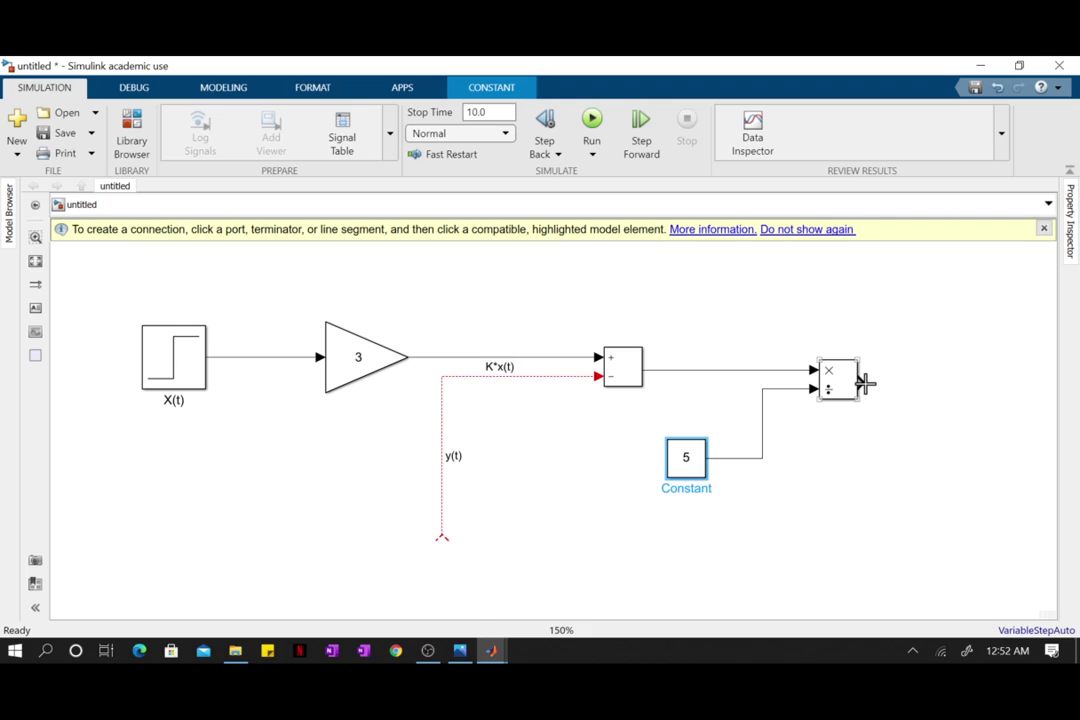
pyautogui.moveTo(865, 383); pyautogui.dragTo(959, 382)
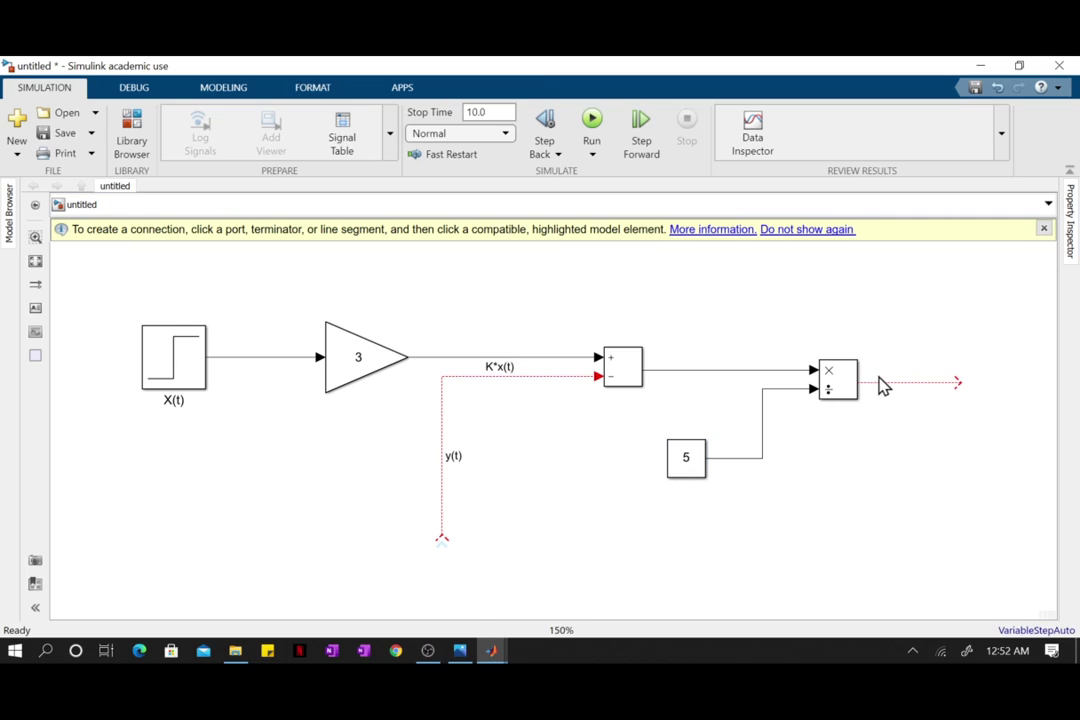
# Step: After checking the handwritten equation, name the Divide output line dy/dt
pyautogui.click(459, 651)
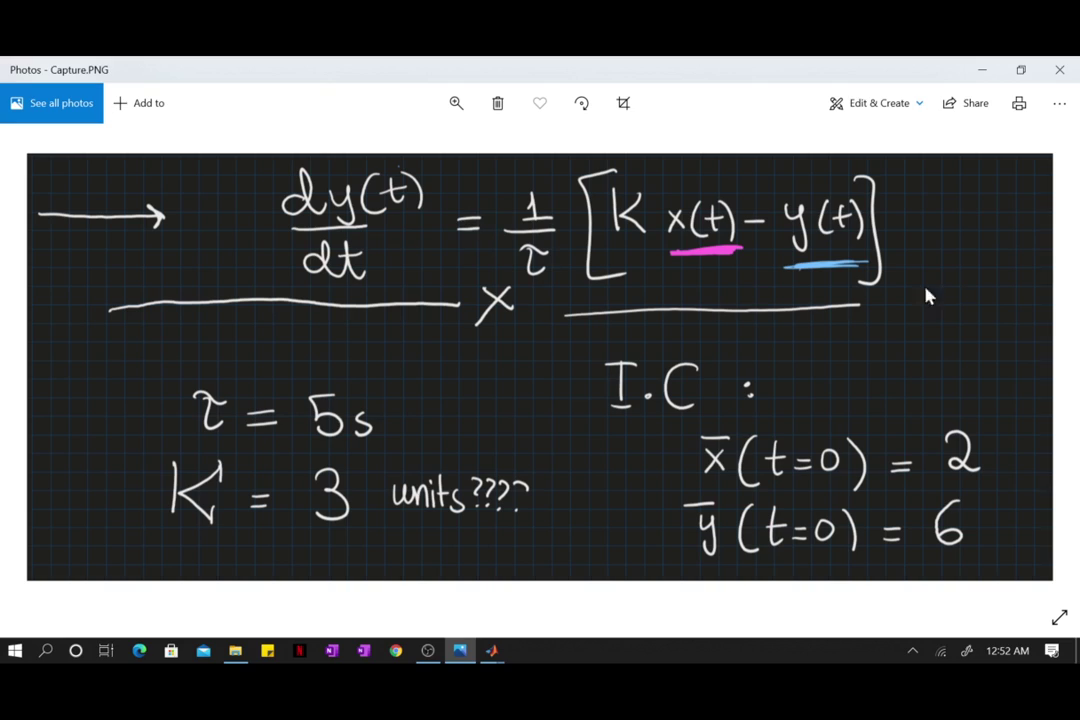
pyautogui.scroll(-1, 810, 325)
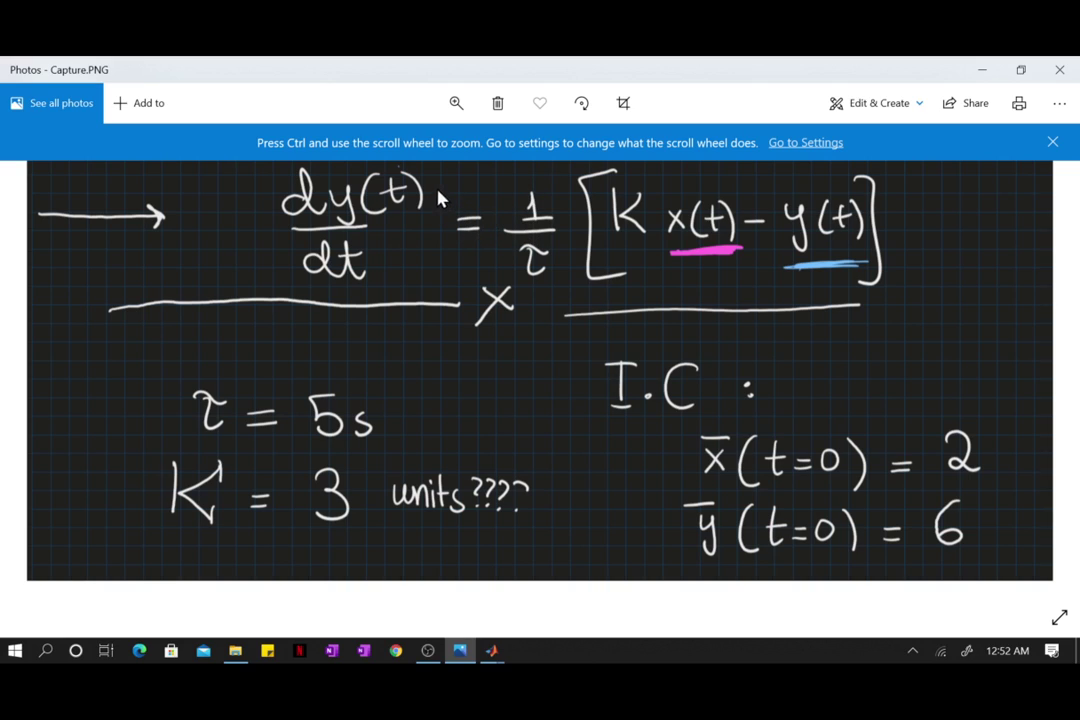
pyautogui.click(982, 70)
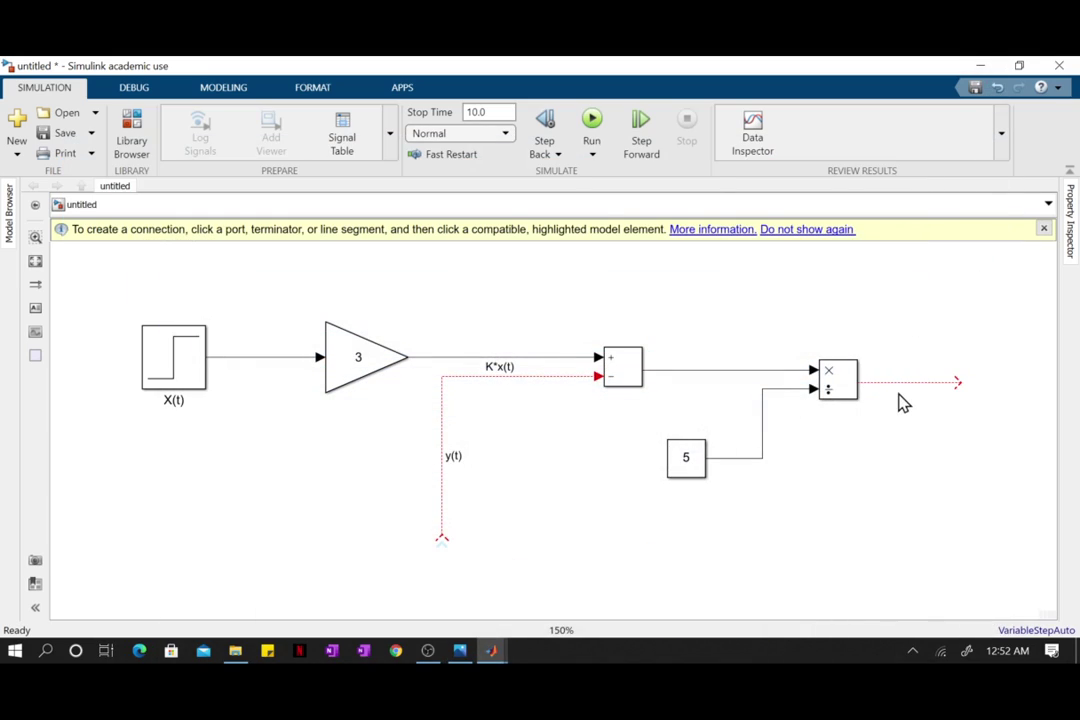
pyautogui.click(908, 383)
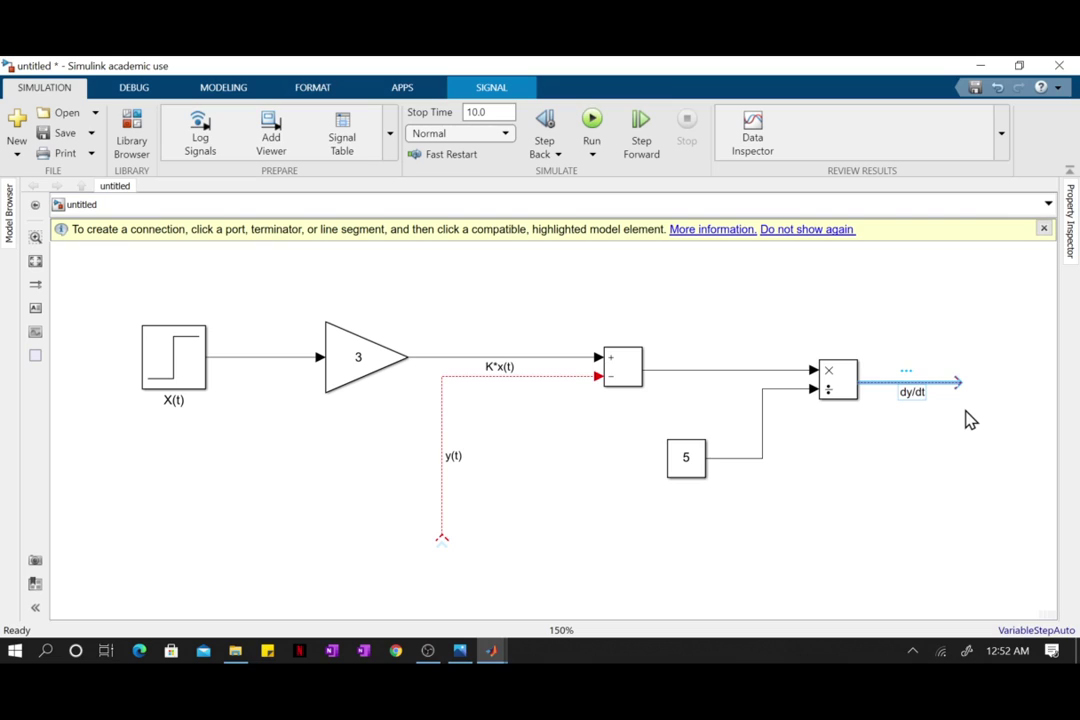
pyautogui.click(766, 545)
pyautogui.scroll(1, 766, 545)
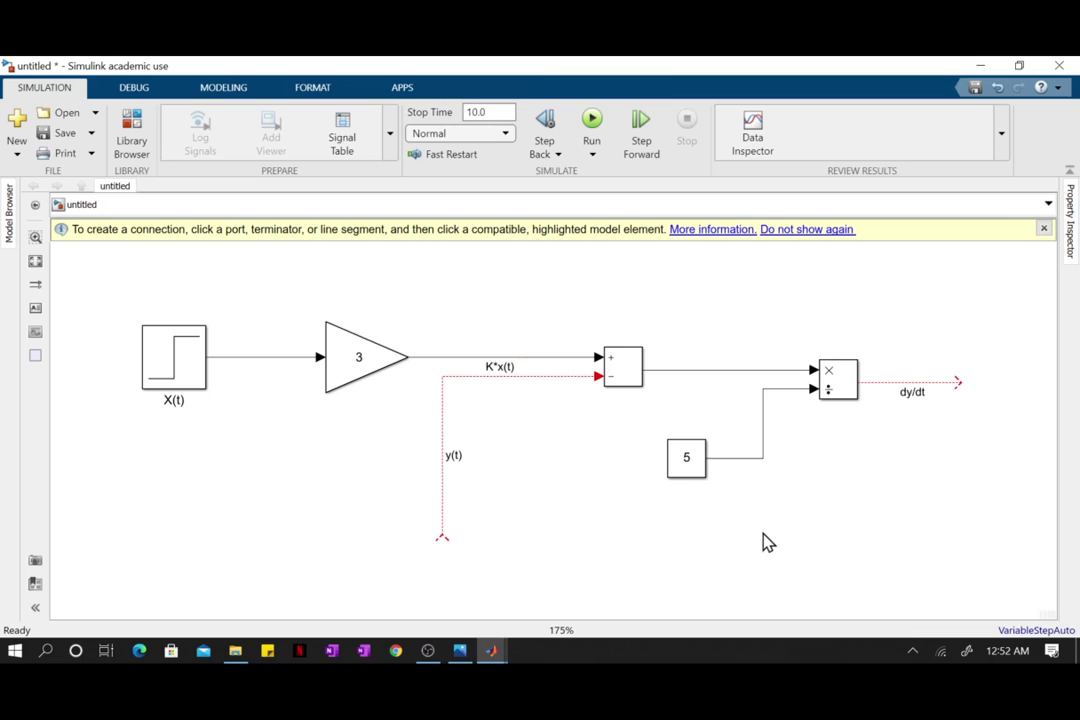
pyautogui.scroll(-1, 766, 542)
pyautogui.moveTo(838, 534); pyautogui.dragTo(721, 528)
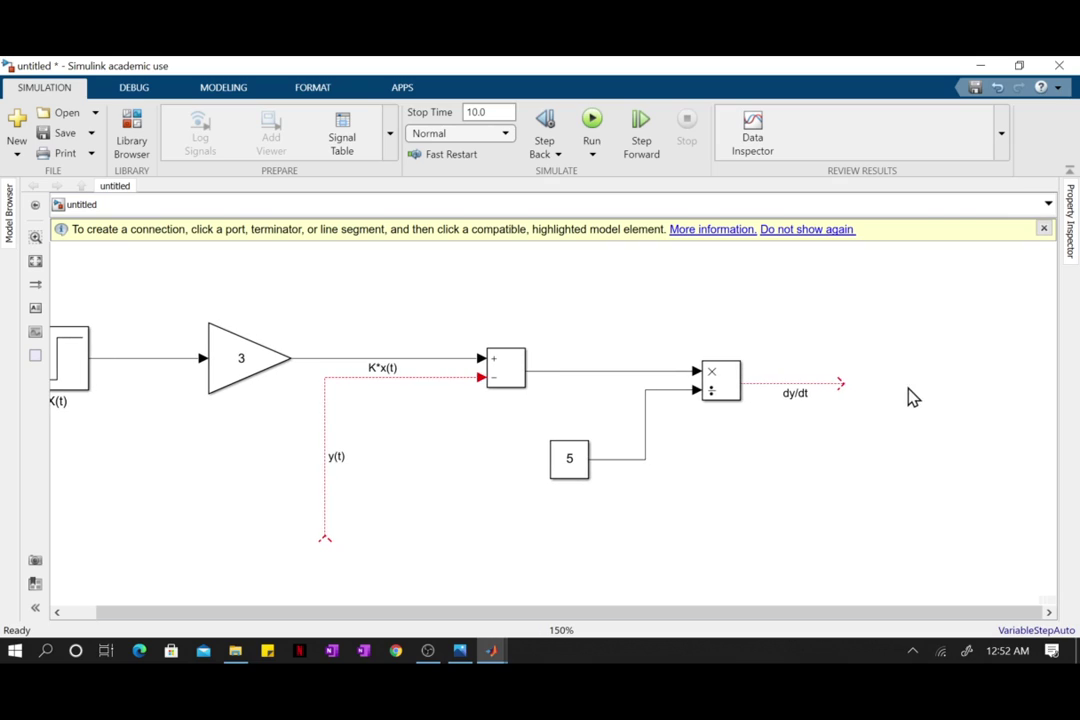
pyautogui.doubleClick(909, 397)
pyautogui.press('Escape')
# Step: Place an Integrator (1/s) from Continuous after the dy/dt line and label its output y(t)
pyautogui.click(489, 655)
pyautogui.click(620, 618)
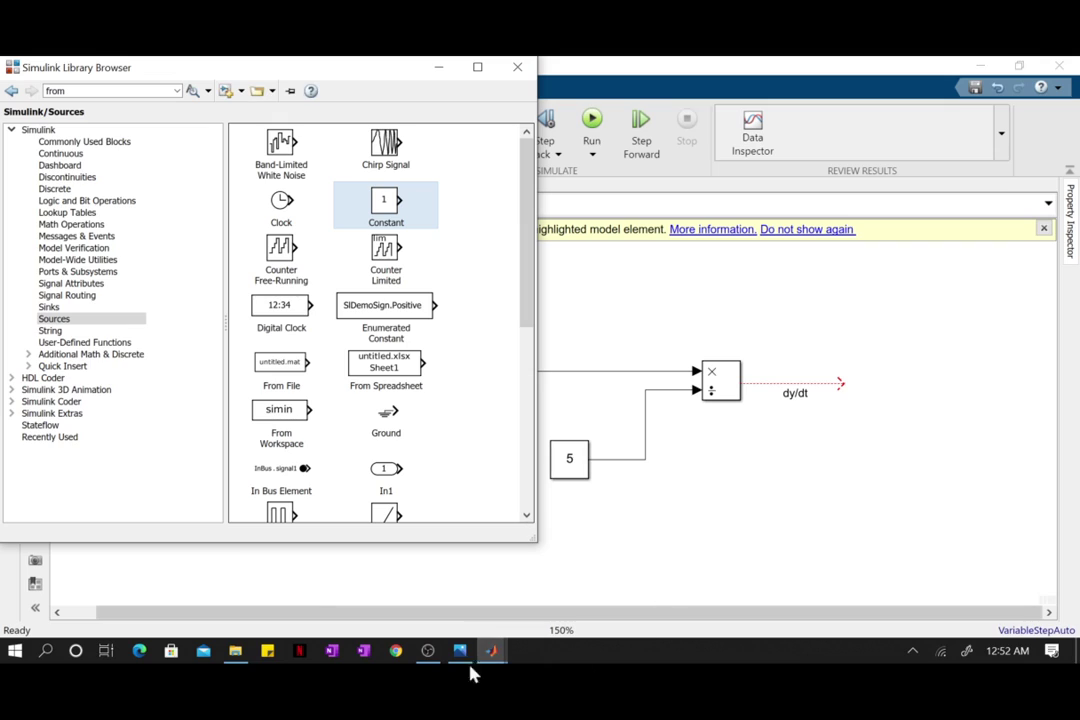
pyautogui.click(62, 155)
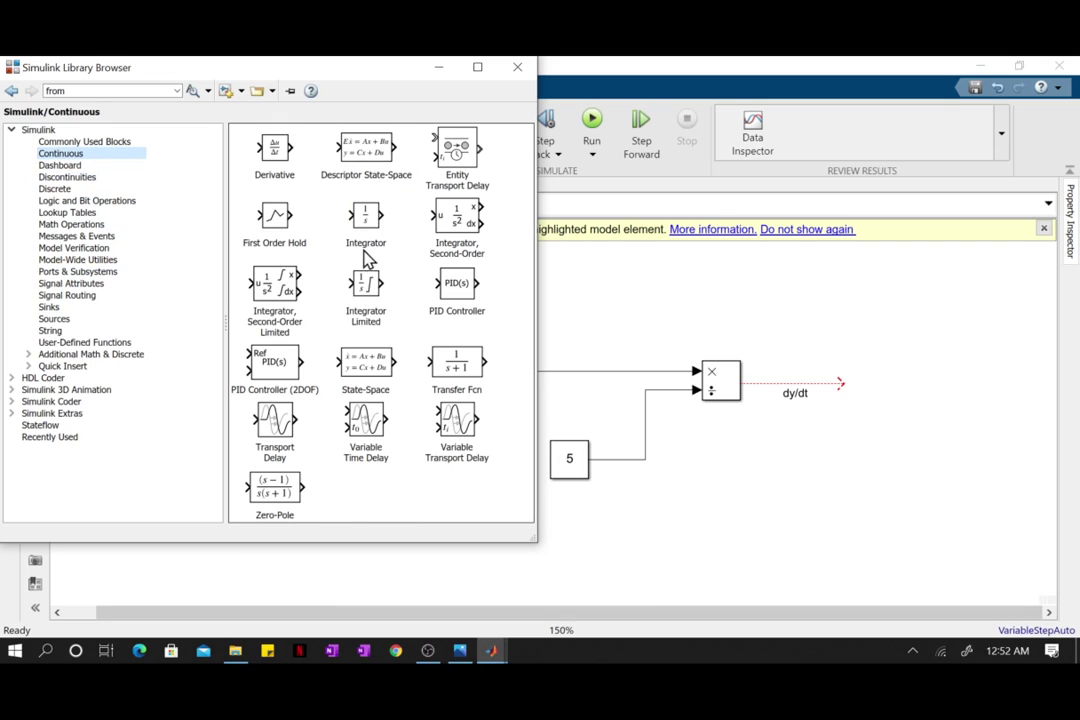
pyautogui.moveTo(366, 205)
pyautogui.mouseDown()
pyautogui.moveTo(468, 300)
pyautogui.moveTo(839, 412)
pyautogui.moveTo(893, 410)
pyautogui.moveTo(868, 405)
pyautogui.moveTo(947, 378)
pyautogui.moveTo(988, 380)
pyautogui.mouseUp()
pyautogui.doubleClick(948, 396)
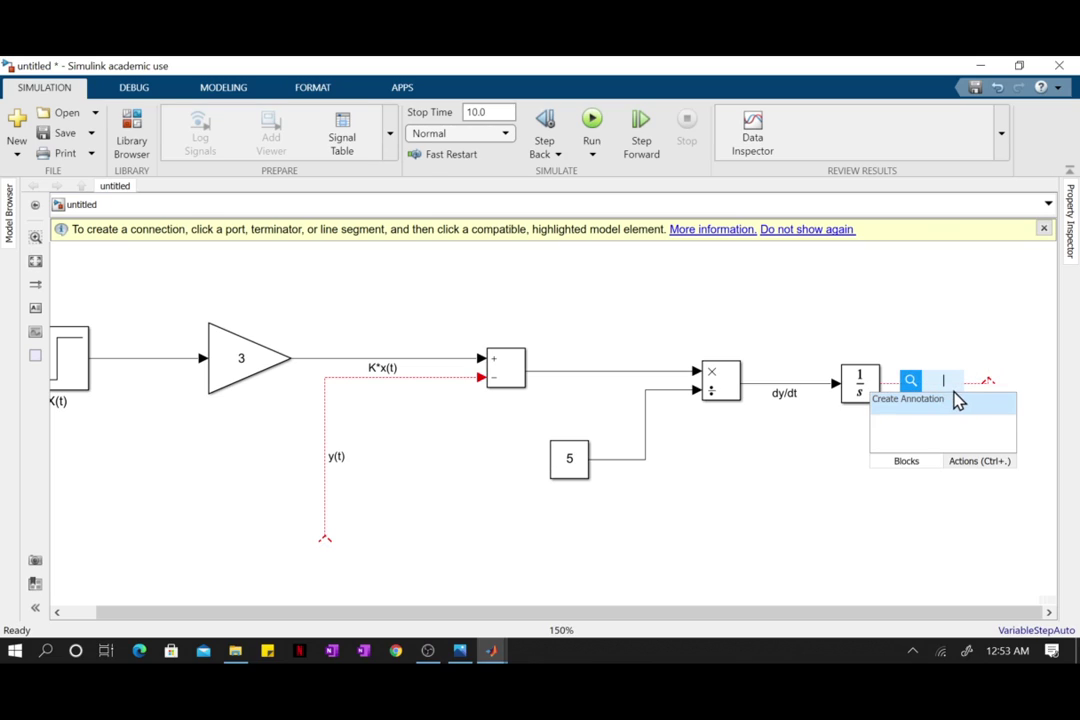
pyautogui.write('y(t)')
pyautogui.click(870, 397)
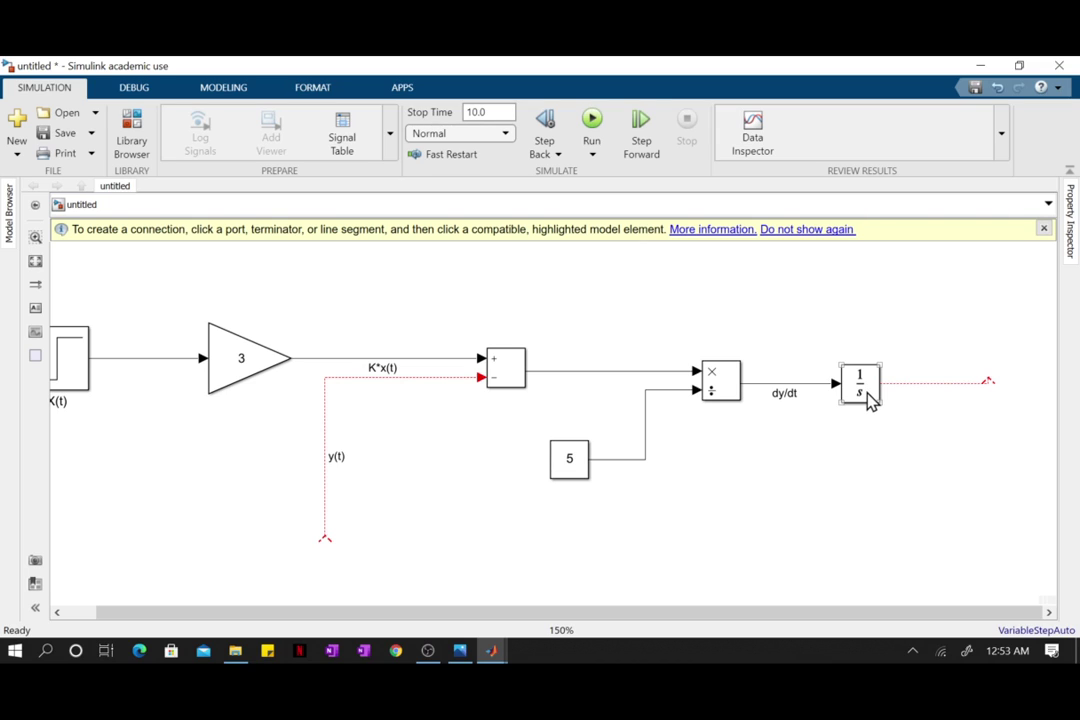
# Step: Set the Integrator's initial condition to 6, matching the handwritten y(0) = 6
pyautogui.doubleClick(867, 396)
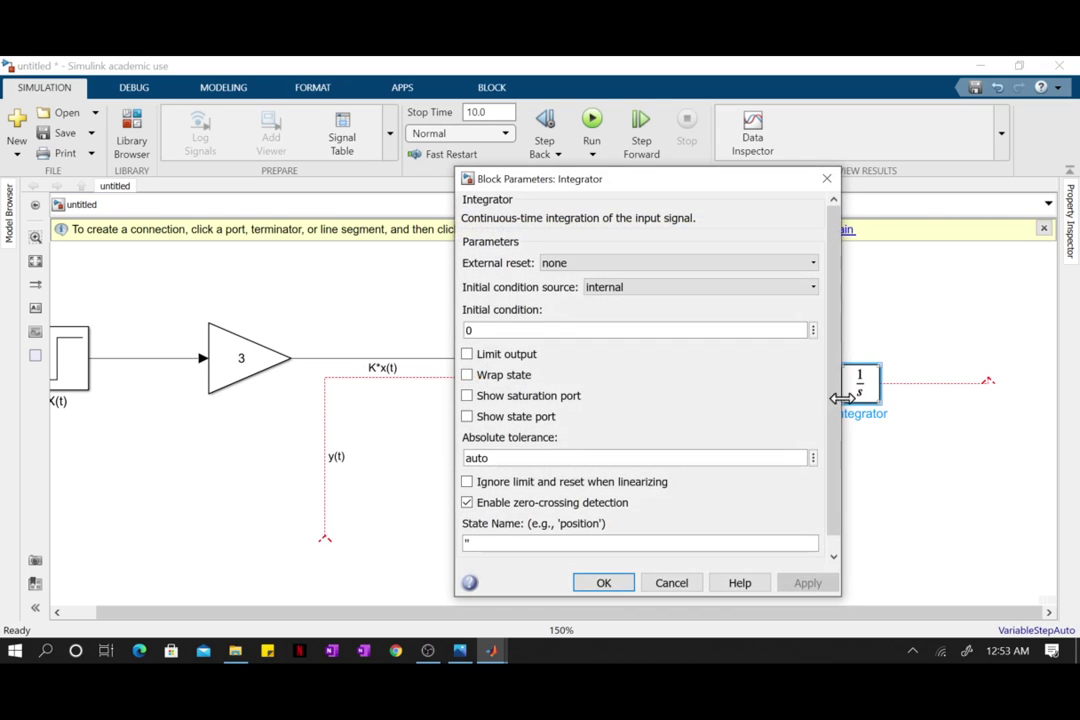
pyautogui.doubleClick(646, 331)
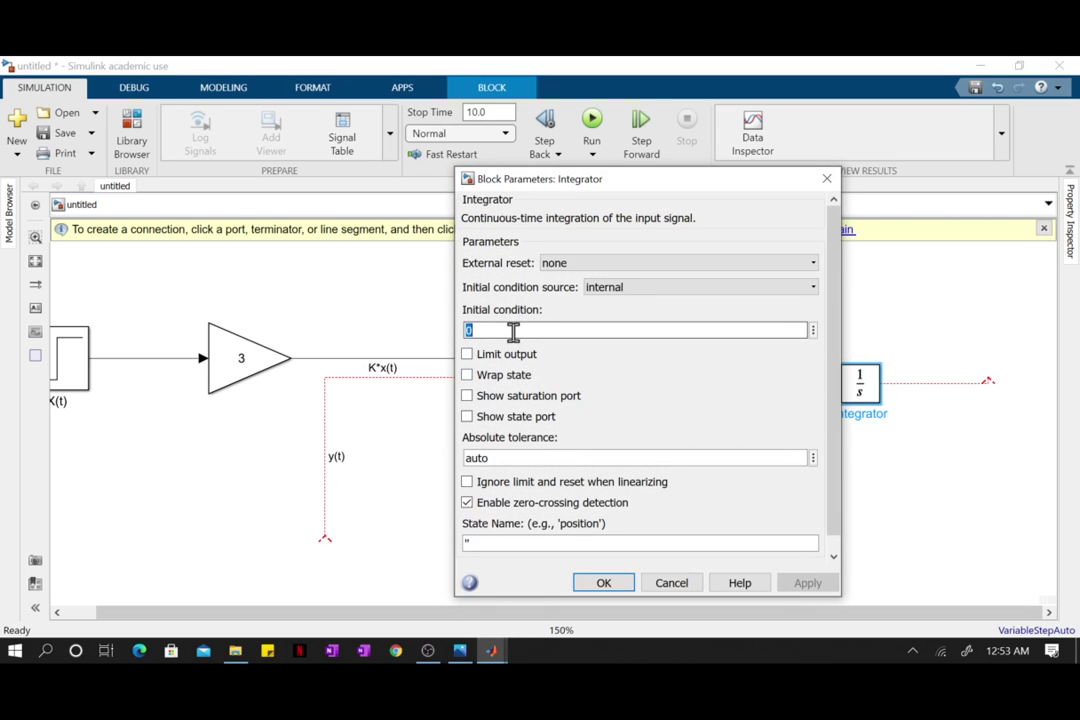
pyautogui.click(460, 652)
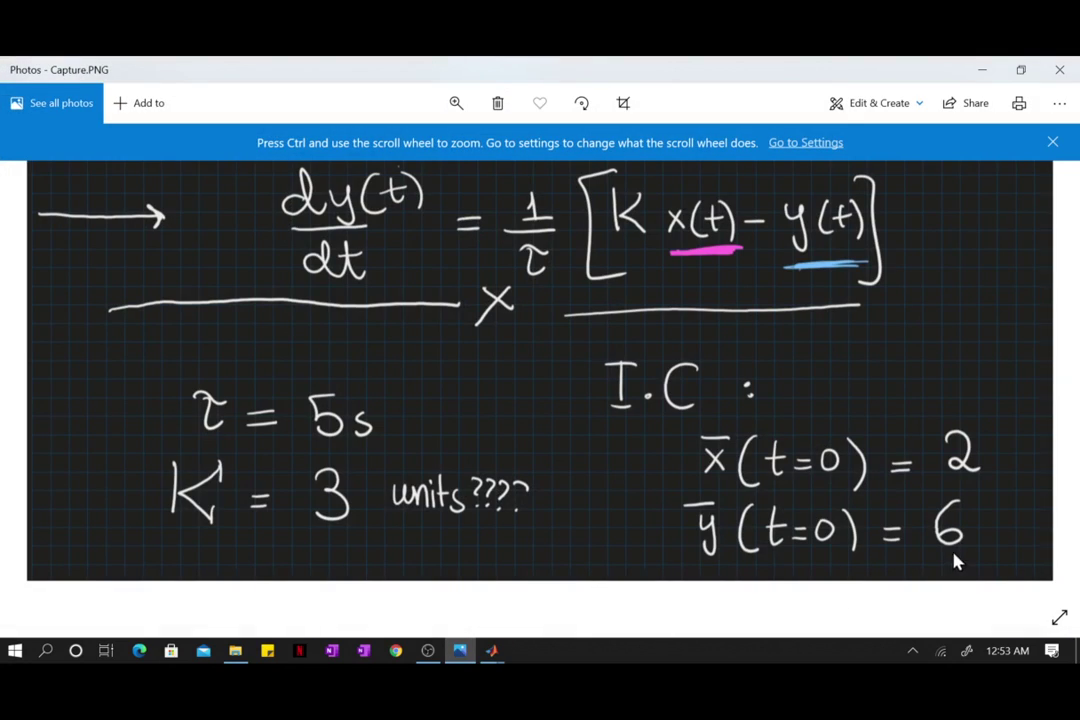
pyautogui.click(460, 651)
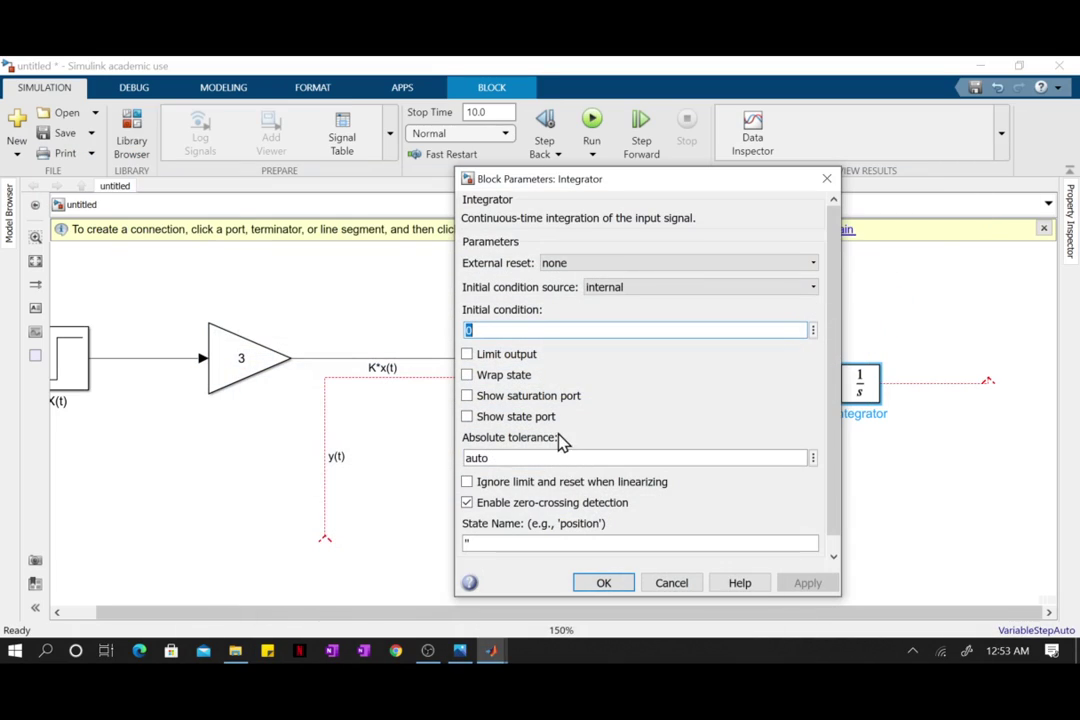
pyautogui.write('6')
pyautogui.press('Return')
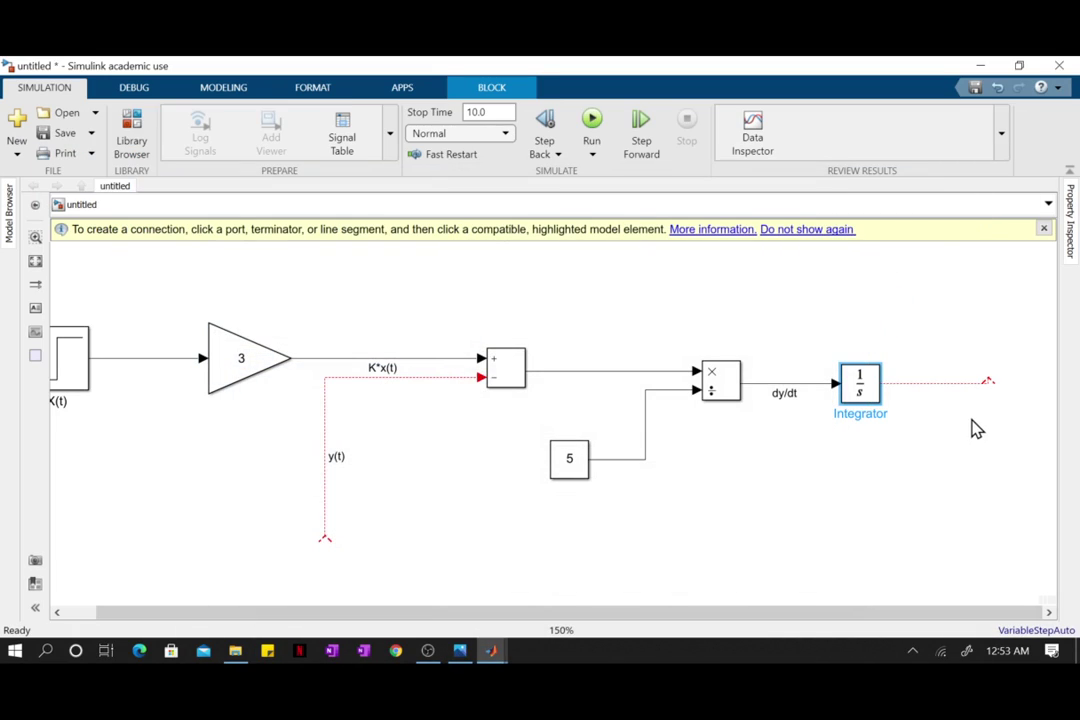
pyautogui.scroll(1, 808, 487)
# Step: Join the dangling y(t) feedback line to the Integrator output, routing the loop underneath
pyautogui.scroll(-2, 808, 487)
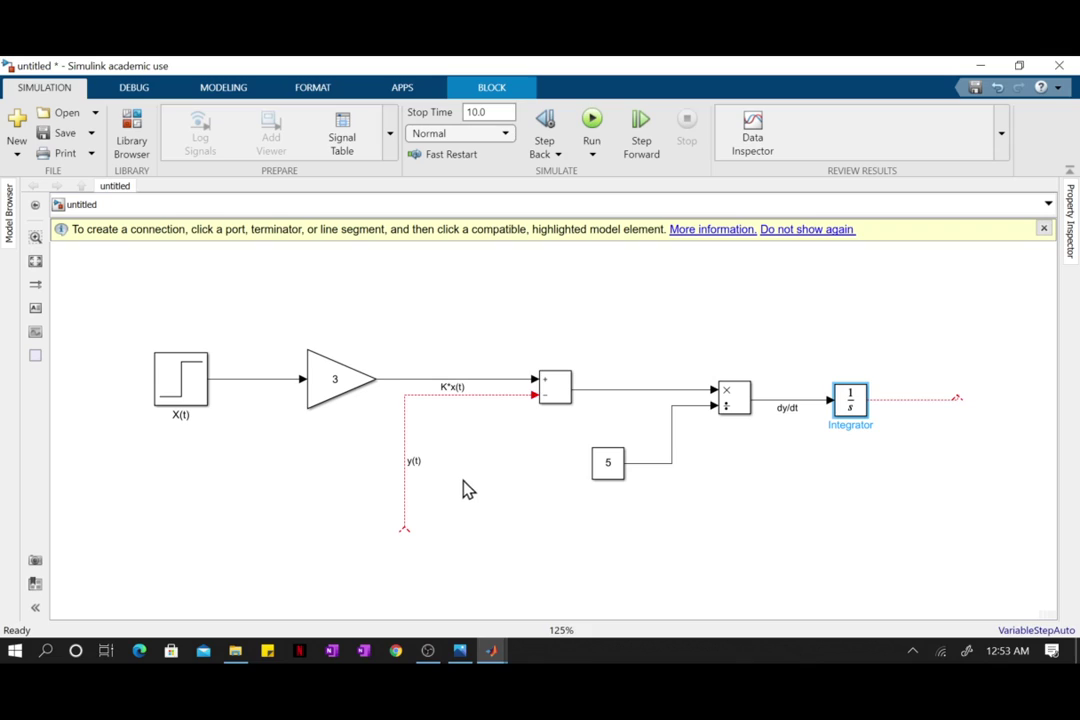
pyautogui.moveTo(412, 508); pyautogui.dragTo(940, 405)
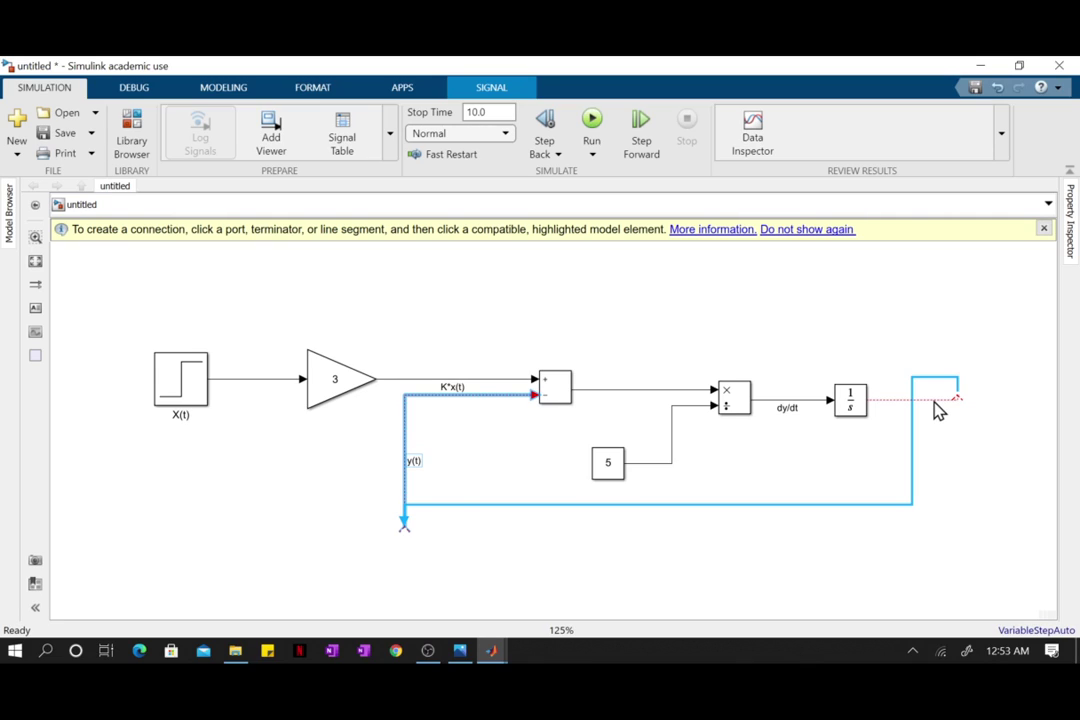
pyautogui.moveTo(937, 410); pyautogui.dragTo(892, 555)
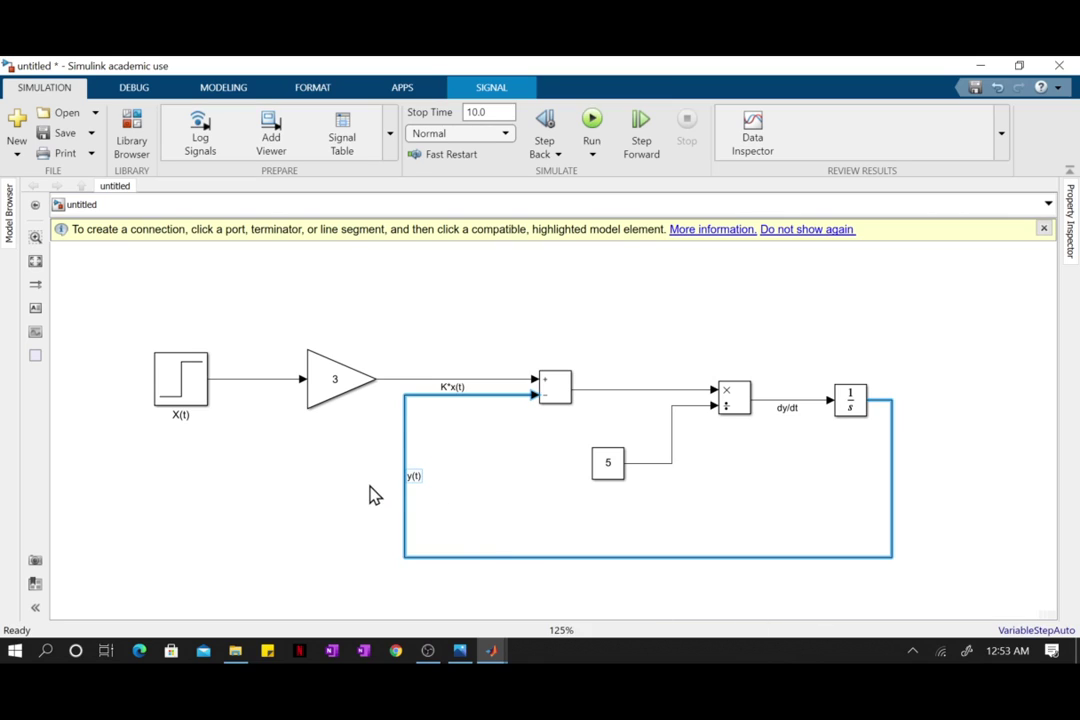
pyautogui.scroll(-1, 370, 494)
pyautogui.scroll(1, 370, 494)
pyautogui.scroll(2, 964, 542)
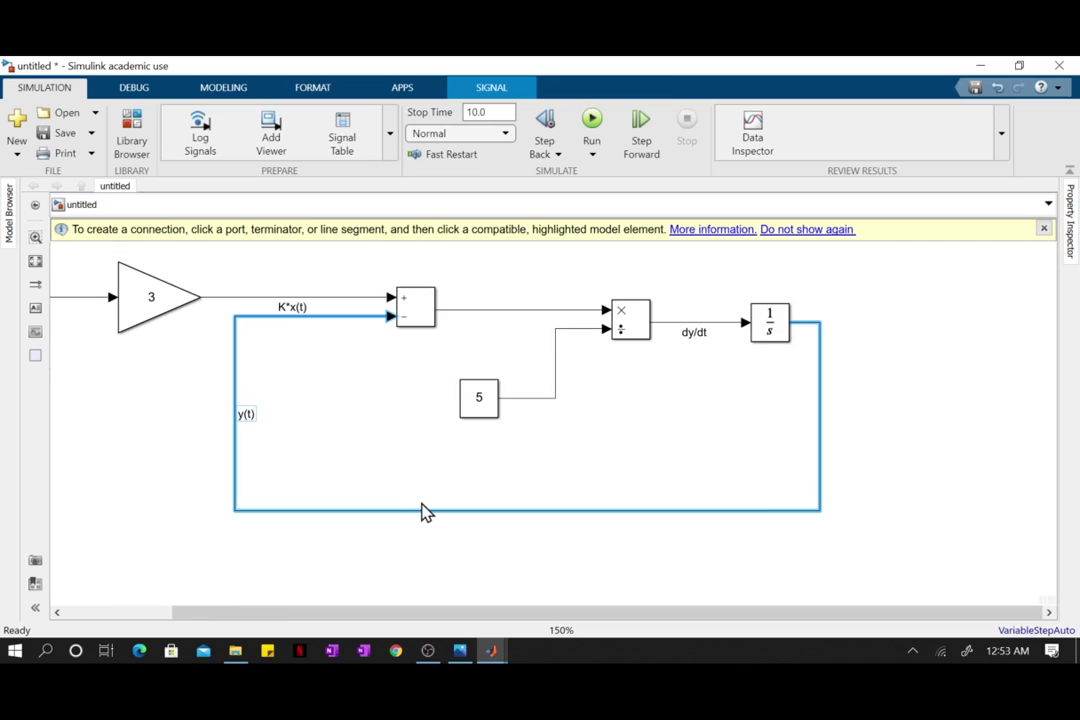
pyautogui.scroll(-2, 424, 512)
# Step: Run the model once, then place a Scope block from the Sinks library
pyautogui.click(420, 548)
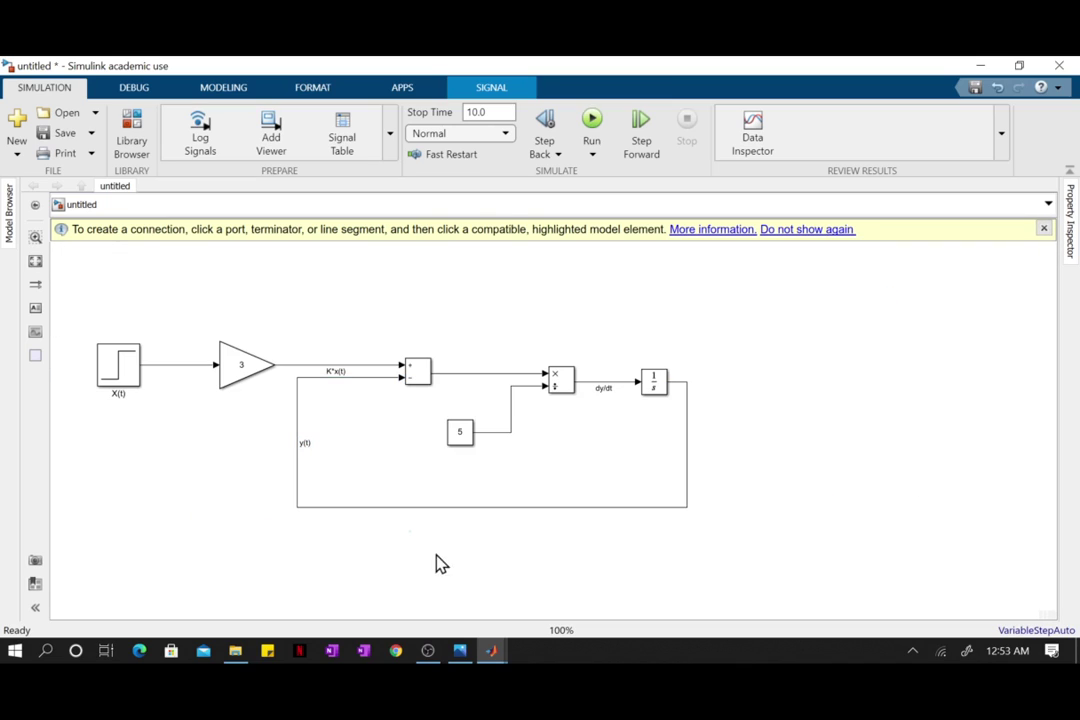
pyautogui.click(597, 130)
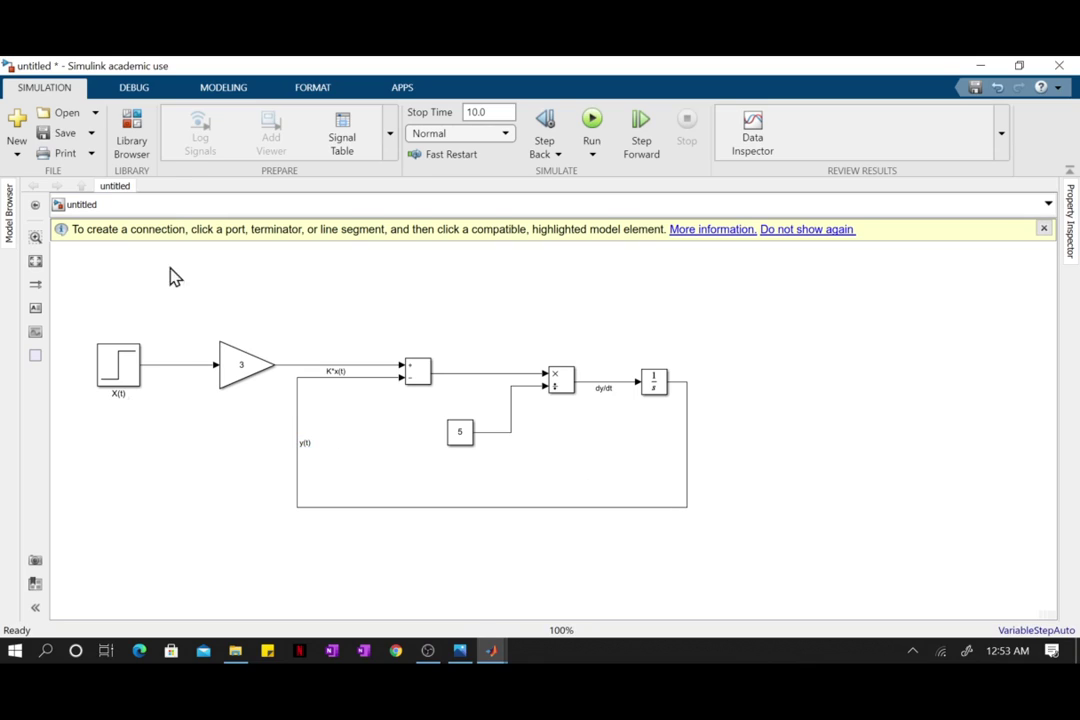
pyautogui.click(129, 138)
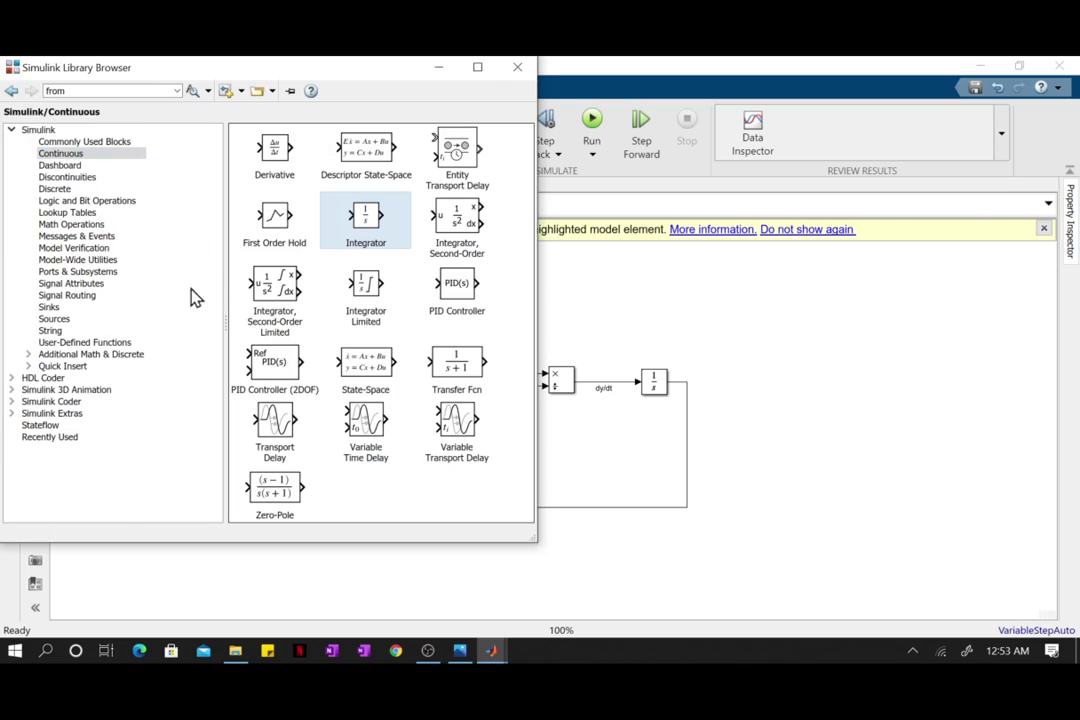
pyautogui.click(95, 320)
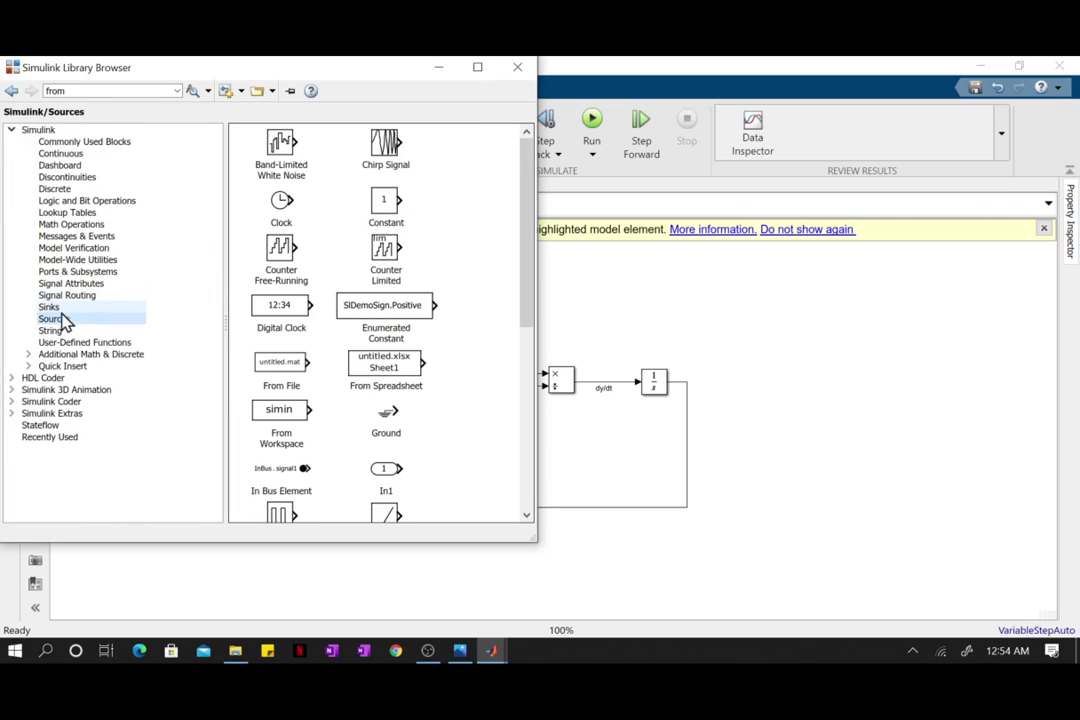
pyautogui.click(55, 308)
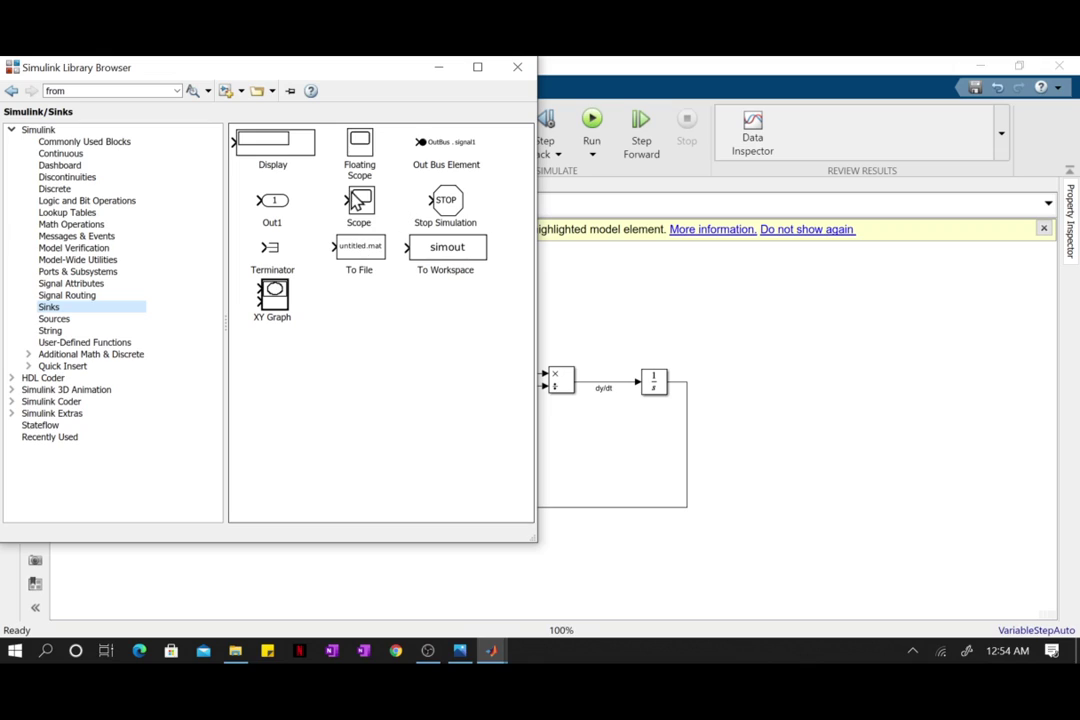
pyautogui.moveTo(362, 205); pyautogui.dragTo(745, 510)
pyautogui.scroll(1, 627, 548)
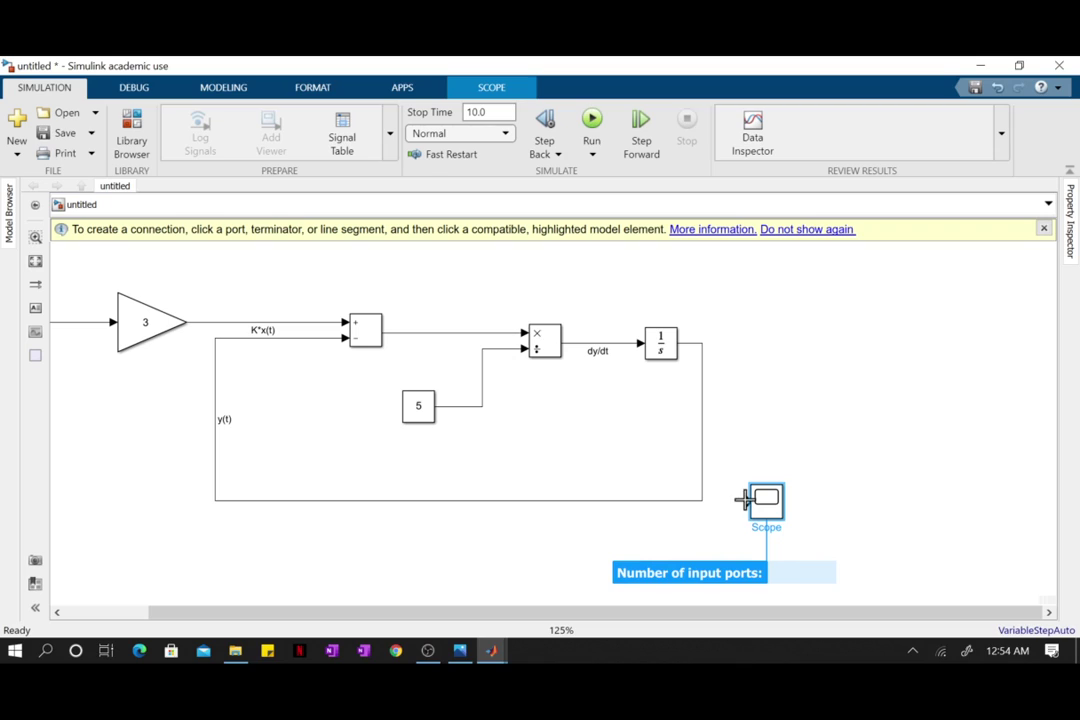
pyautogui.click(741, 501)
# Step: Wire the y(t) feedback signal and the X(t) step signal into the Scope's two inputs
pyautogui.click(711, 503)
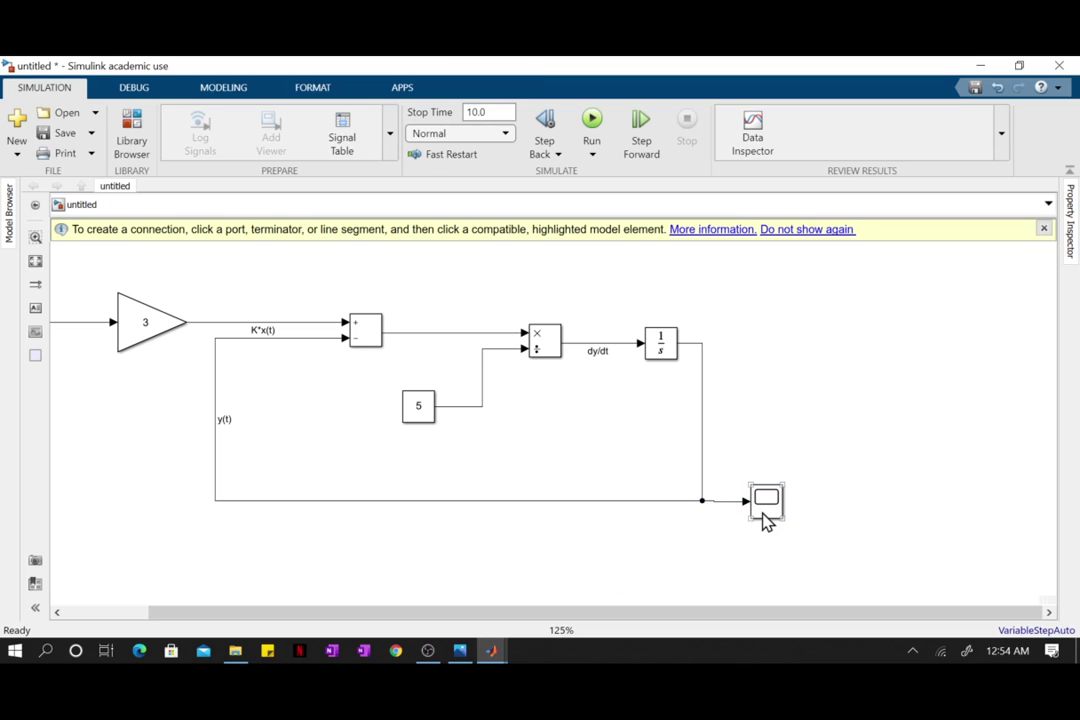
pyautogui.moveTo(767, 515); pyautogui.dragTo(802, 578)
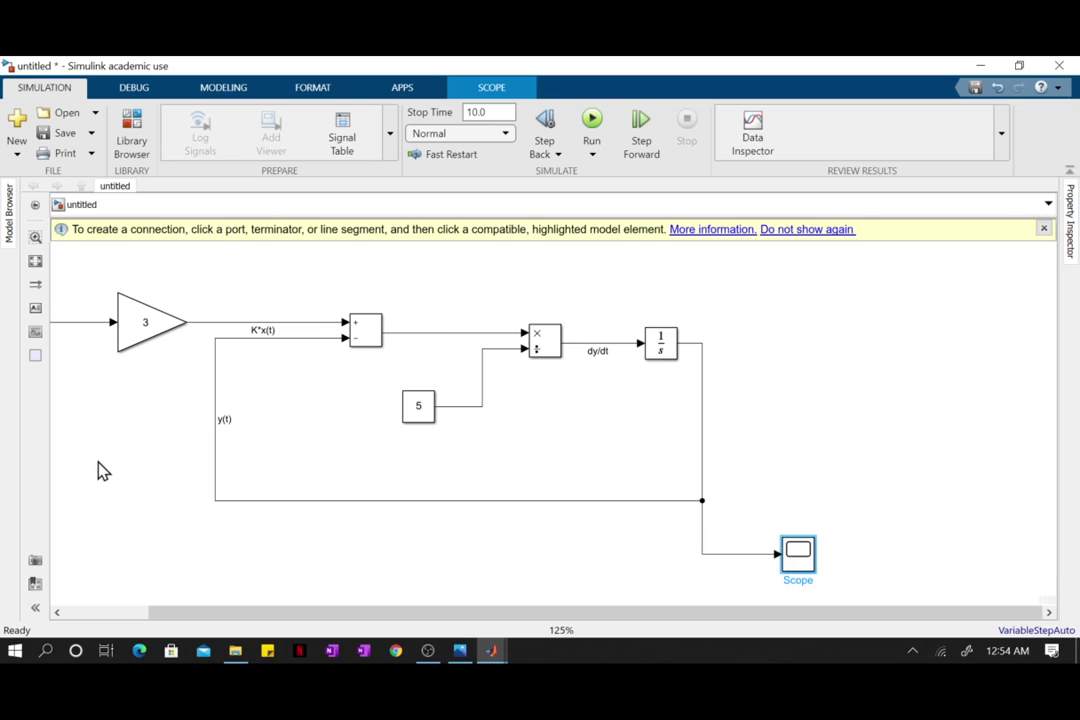
pyautogui.scroll(-4, 99, 470)
pyautogui.moveTo(205, 620); pyautogui.dragTo(185, 620)
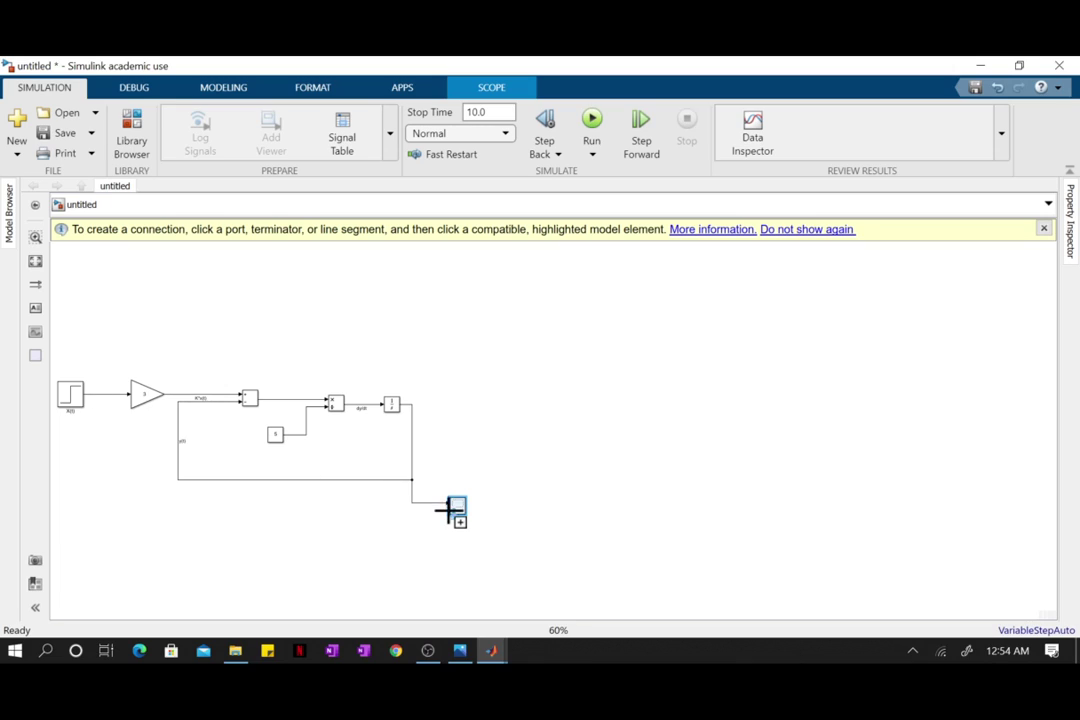
pyautogui.click(101, 396)
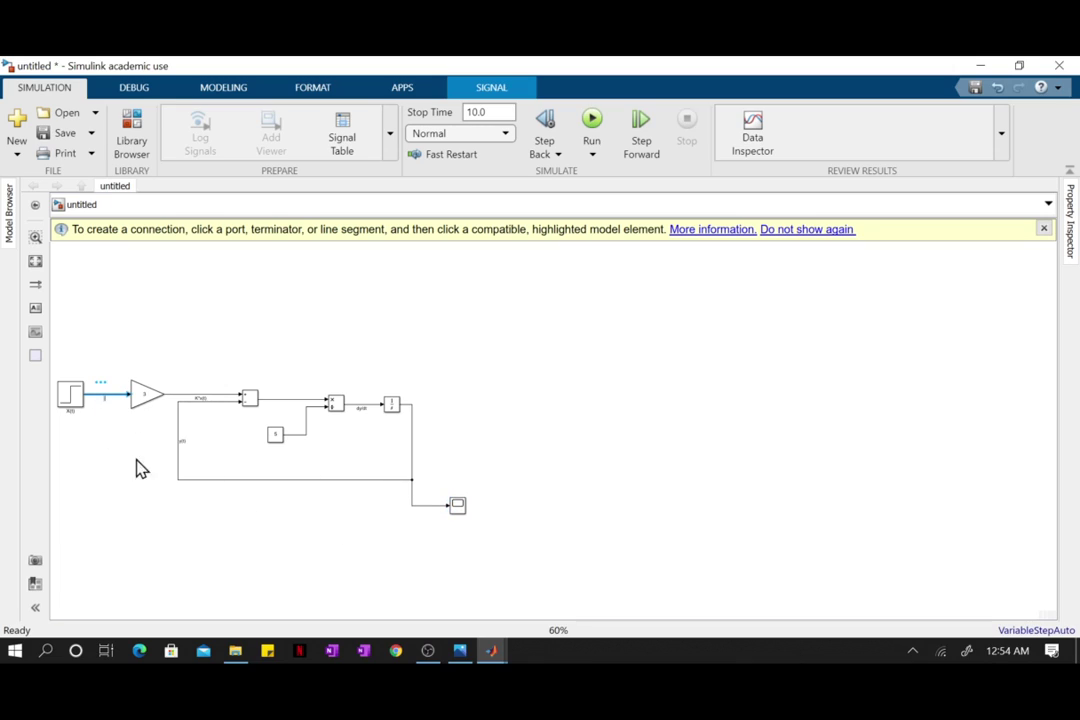
pyautogui.moveTo(446, 510); pyautogui.dragTo(105, 397)
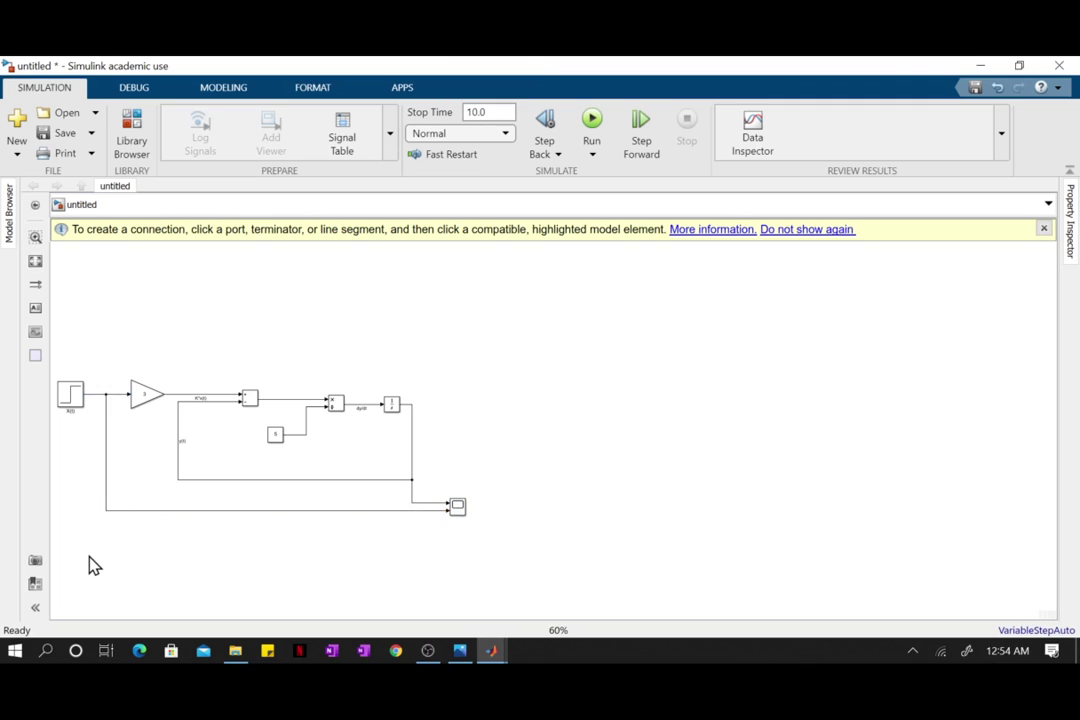
pyautogui.scroll(2, 110, 558)
pyautogui.scroll(1, 263, 545)
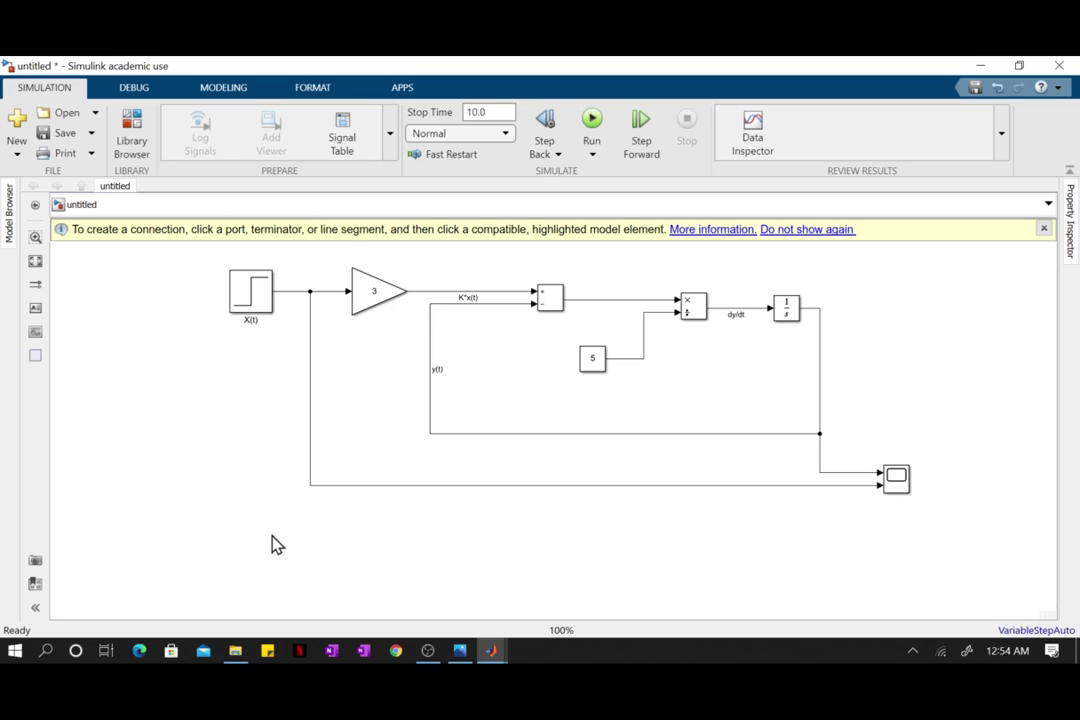
# Step: Fit the diagram to the view and simulate the closed-loop model with Ctrl+T
pyautogui.scroll(1, 855, 522)
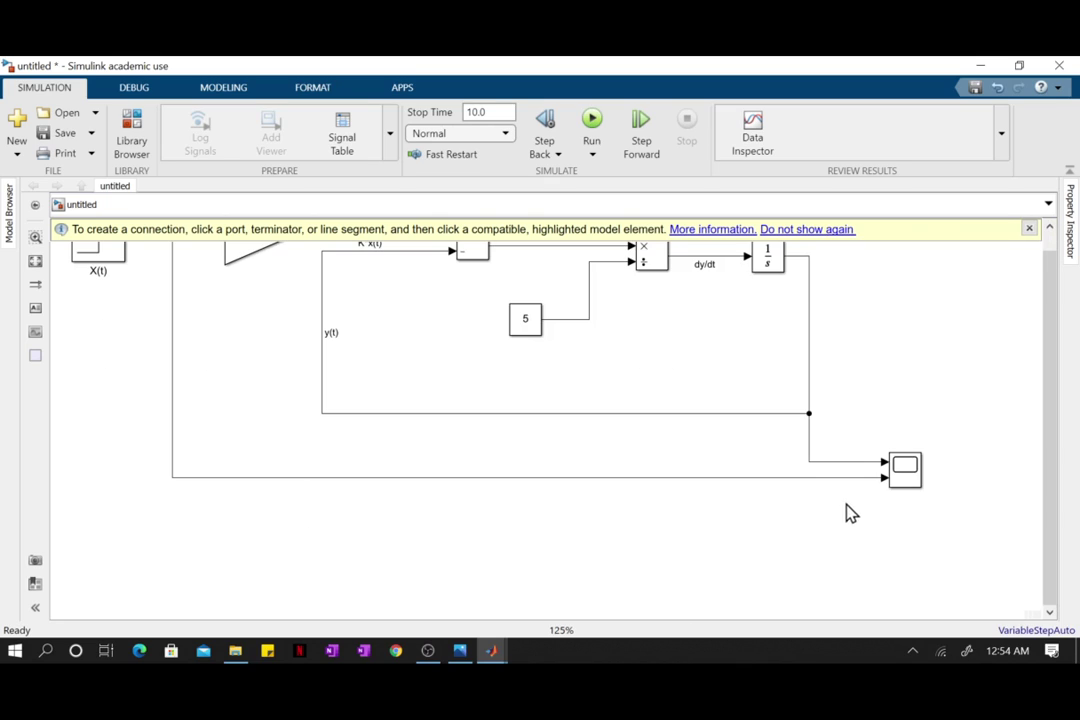
pyautogui.scroll(-1, 905, 510)
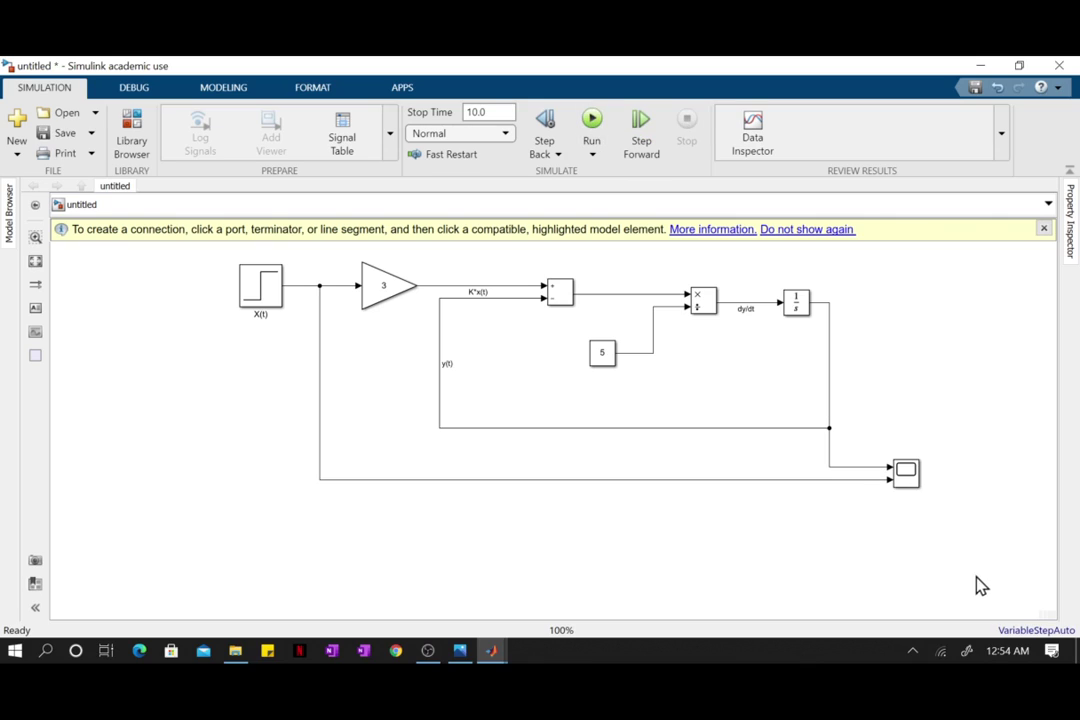
pyautogui.hotkey('ctrl', 't')
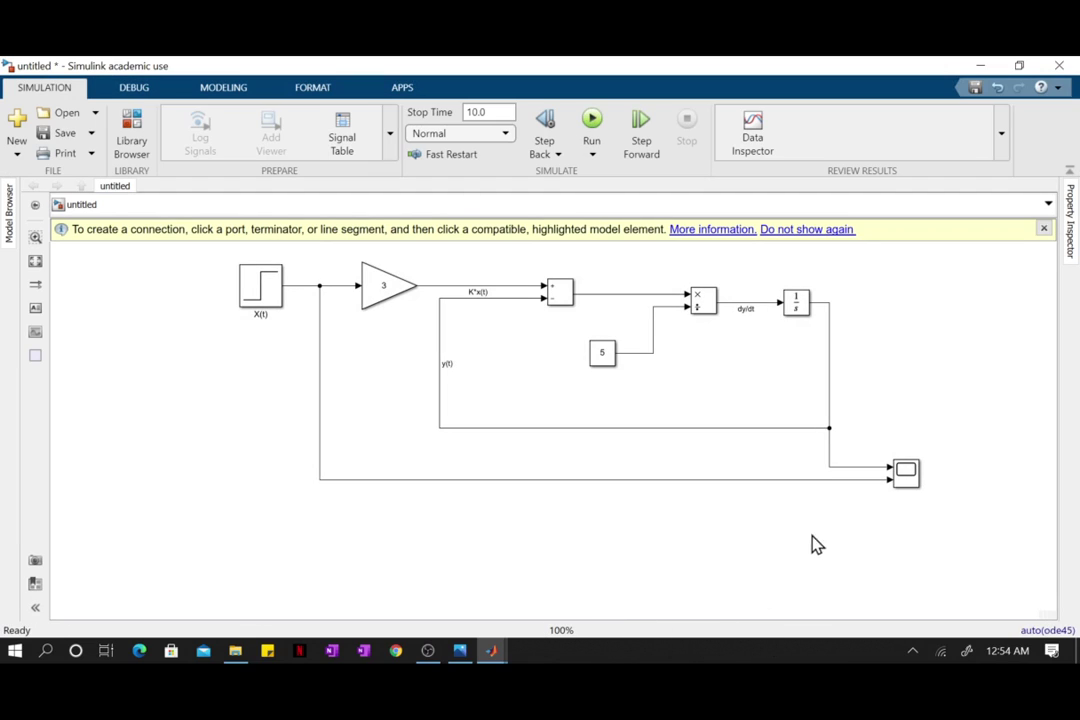
pyautogui.click(904, 488)
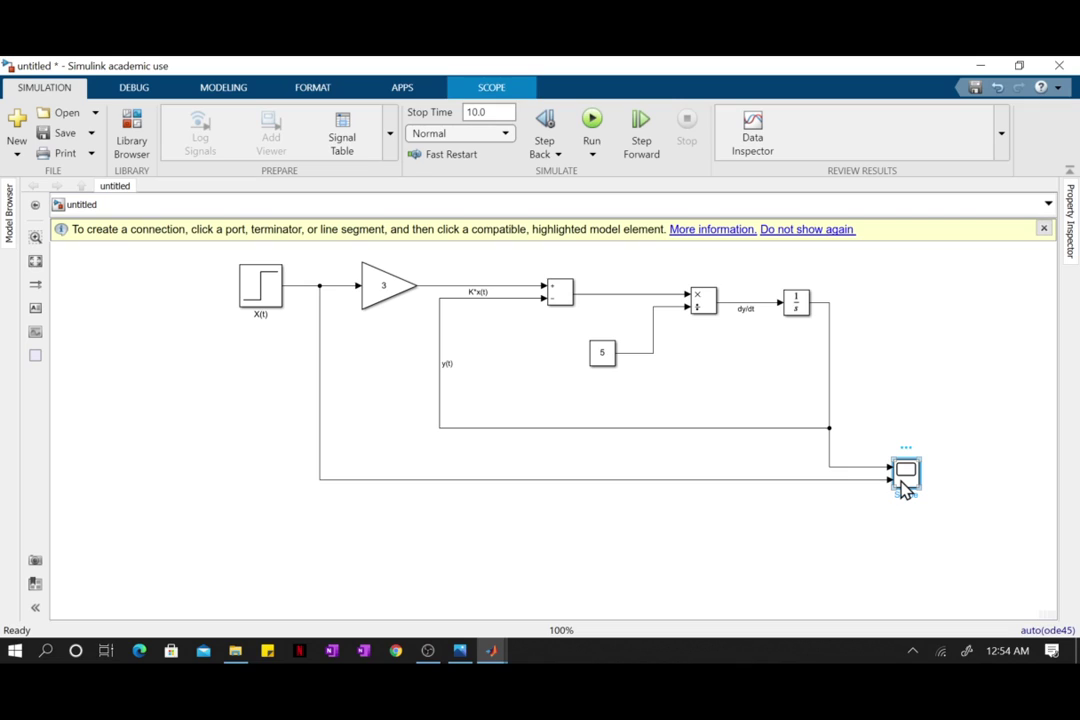
pyautogui.doubleClick(913, 490)
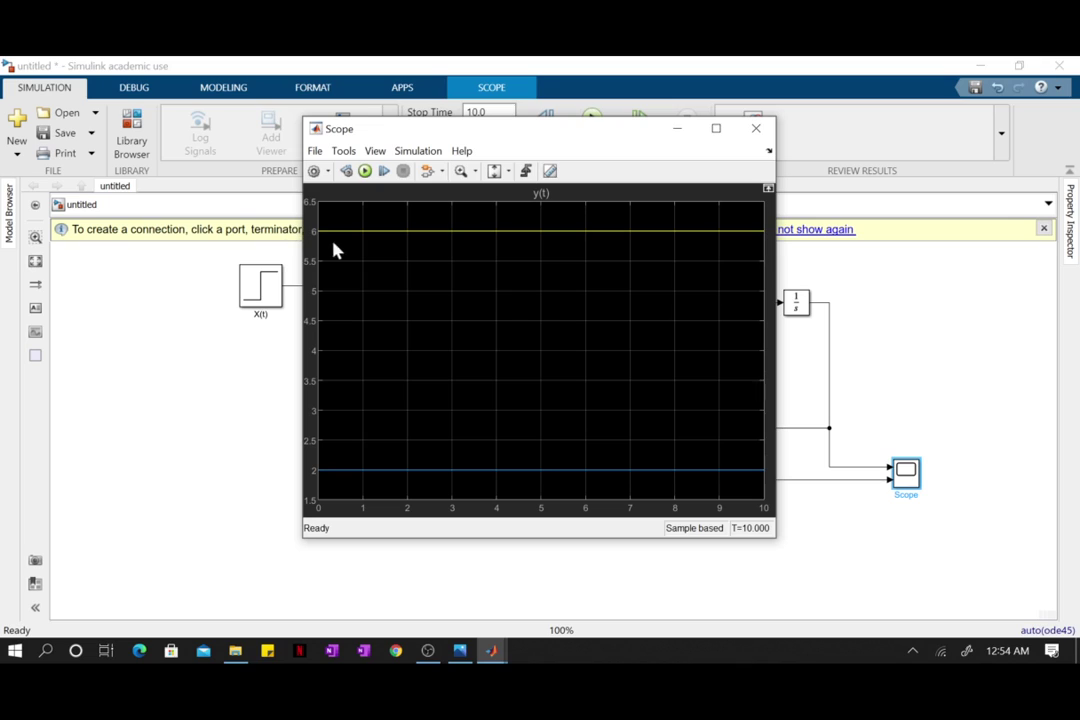
pyautogui.click(716, 128)
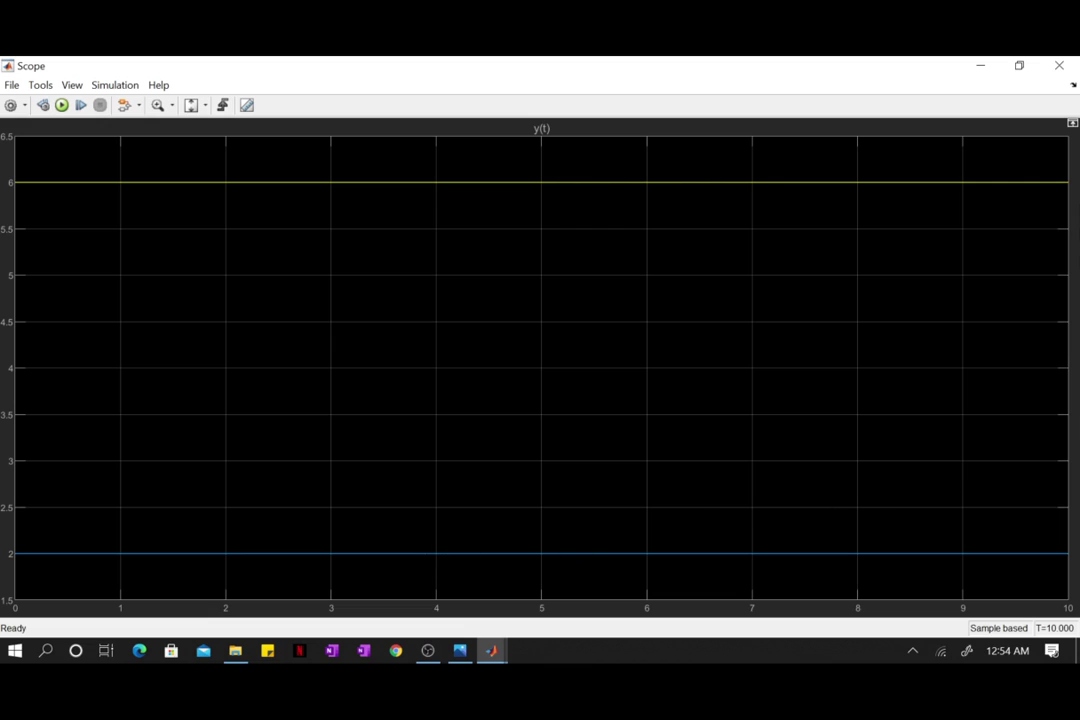
pyautogui.click(1058, 66)
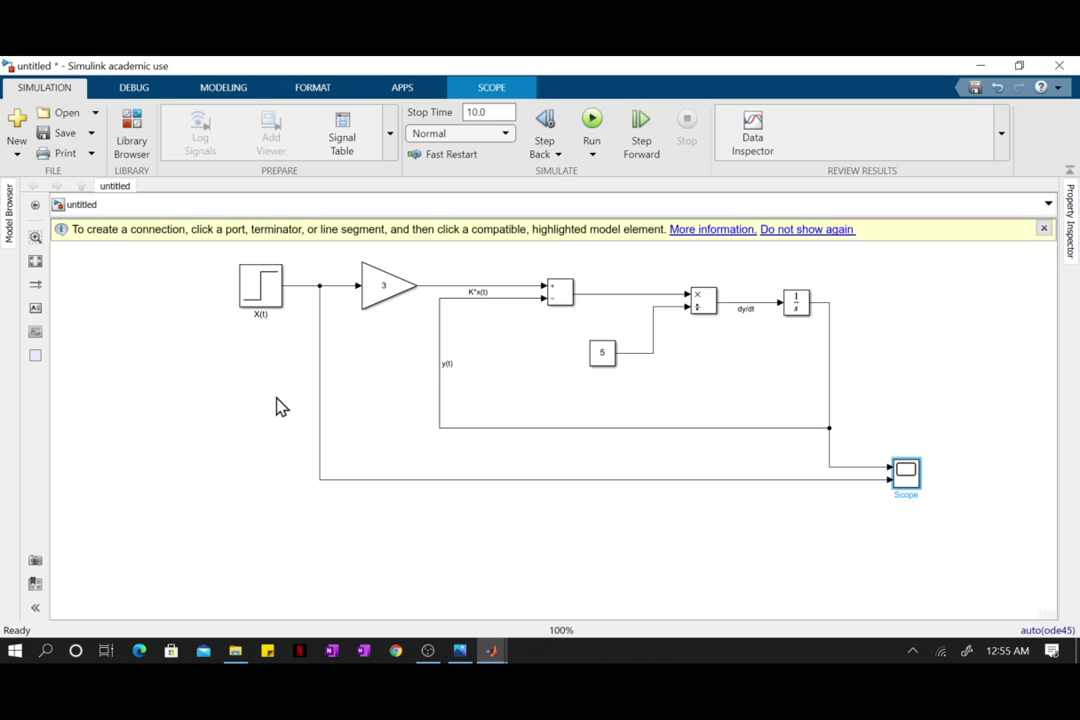
# Step: Set the Step block's final value to 4 and step time to 1
pyautogui.doubleClick(266, 296)
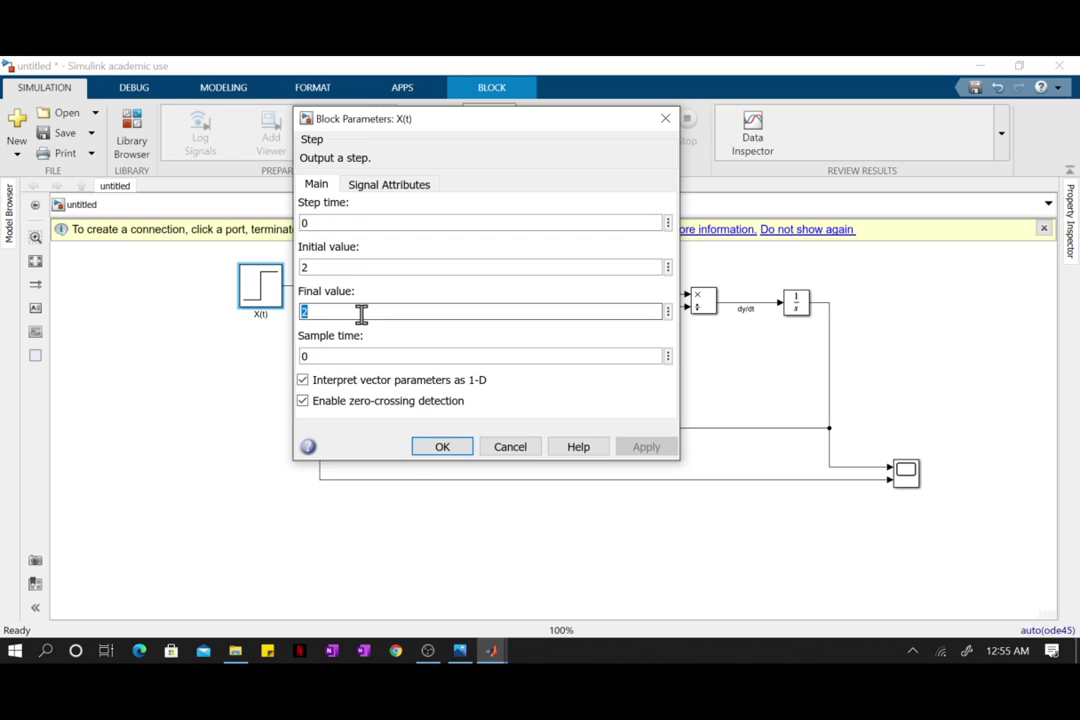
pyautogui.write('4')
pyautogui.doubleClick(321, 223)
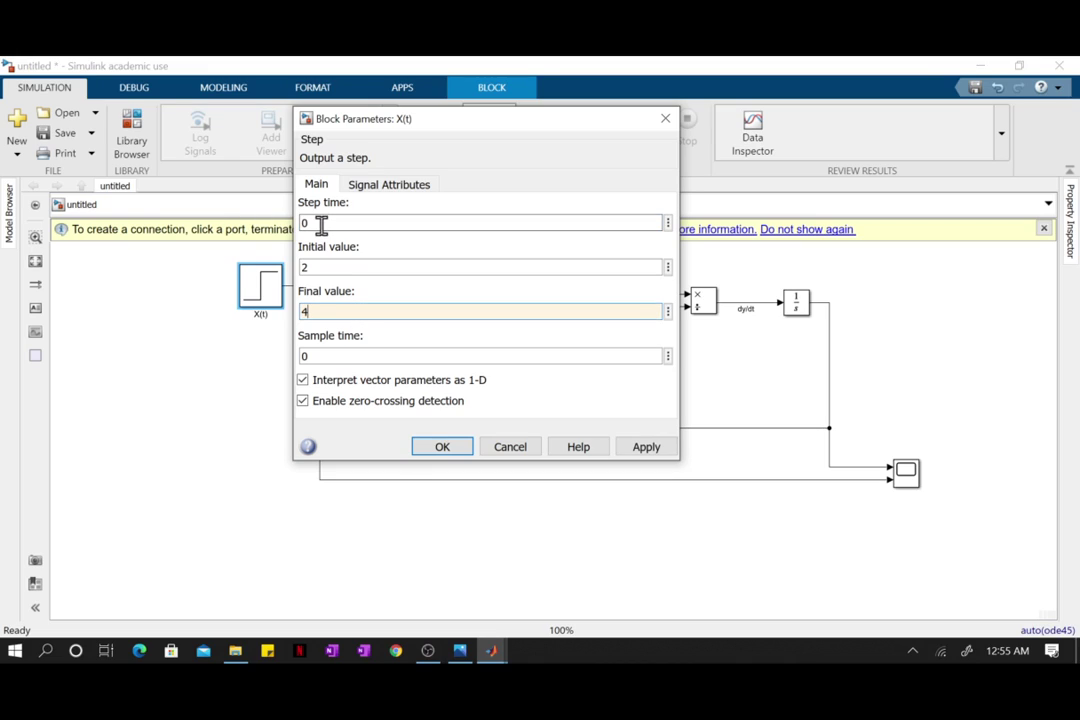
pyautogui.write('1')
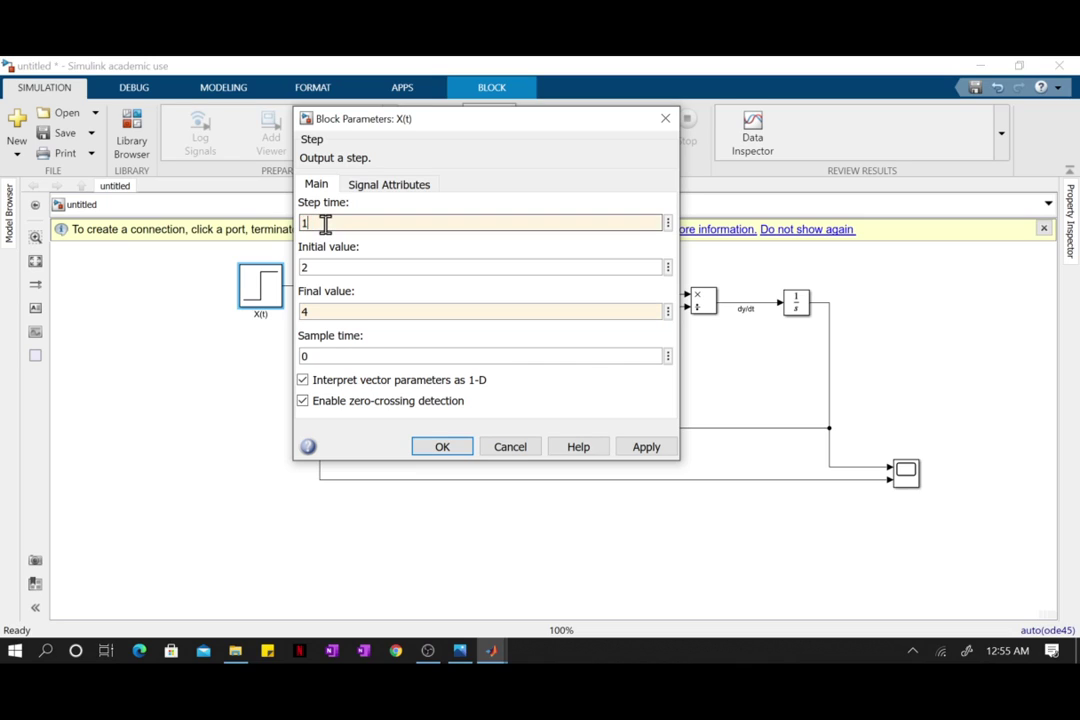
pyautogui.press('Return')
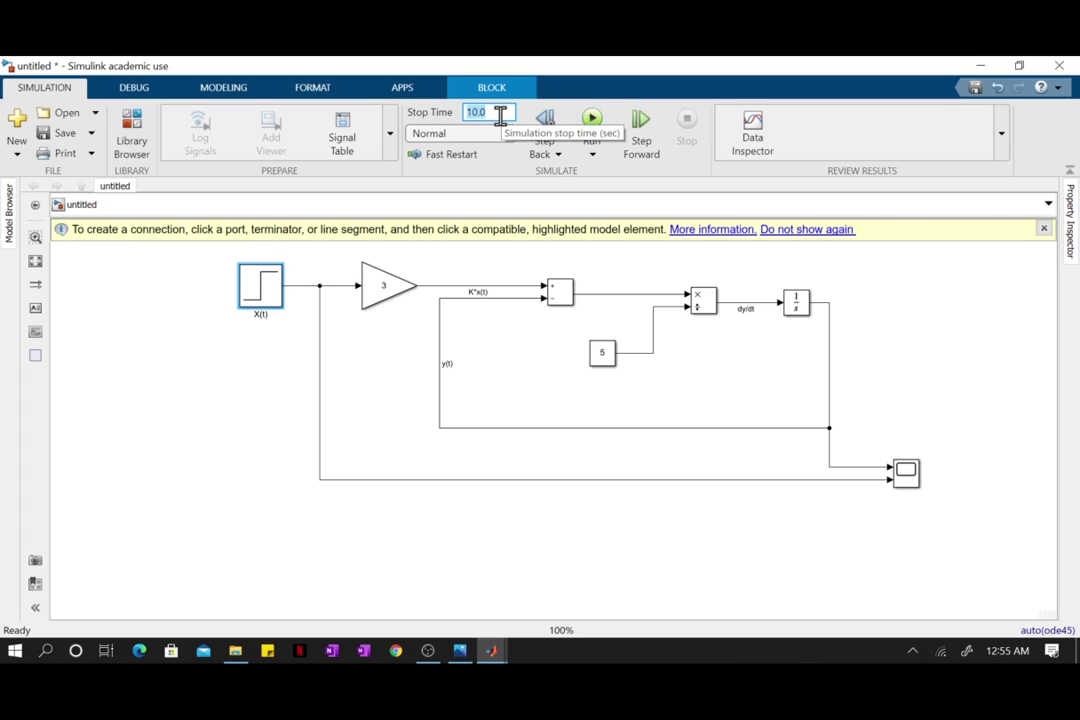
# Step: Simulate the model and view the X(t) and y(t) responses on the Scope
pyautogui.click(592, 118)
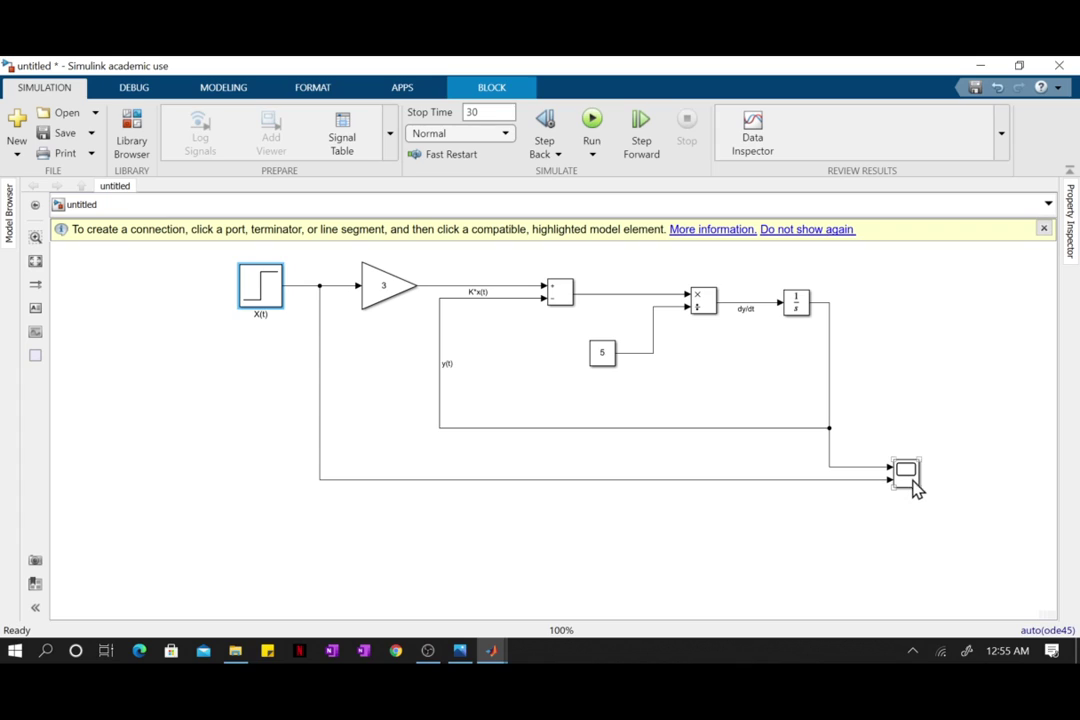
pyautogui.click(911, 480)
pyautogui.doubleClick(907, 475)
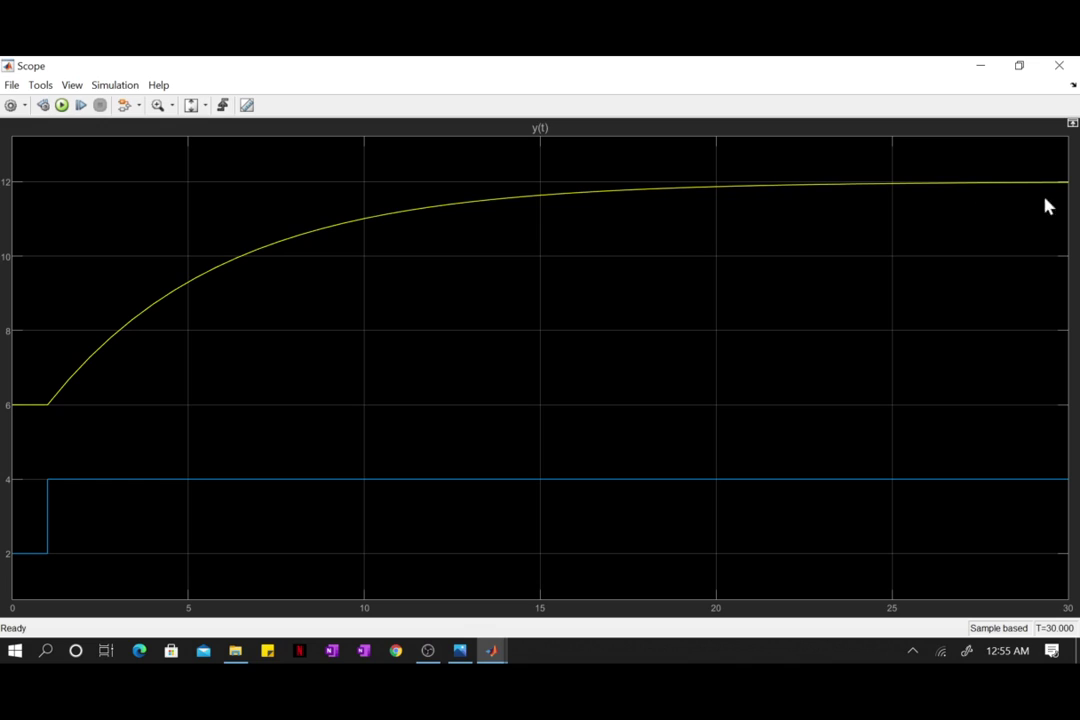
# Step: Set the gain to 5 and the step time to 0, rerun, and check y(t) settling near 20
pyautogui.click(1062, 66)
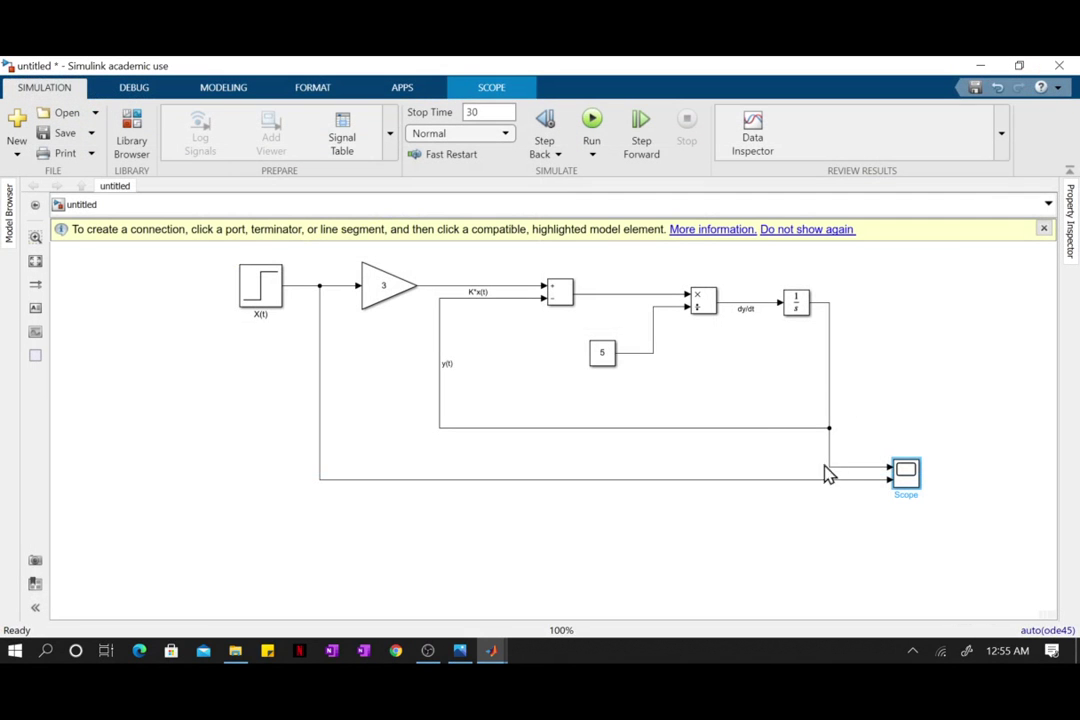
pyautogui.click(391, 290)
pyautogui.doubleClick(391, 290)
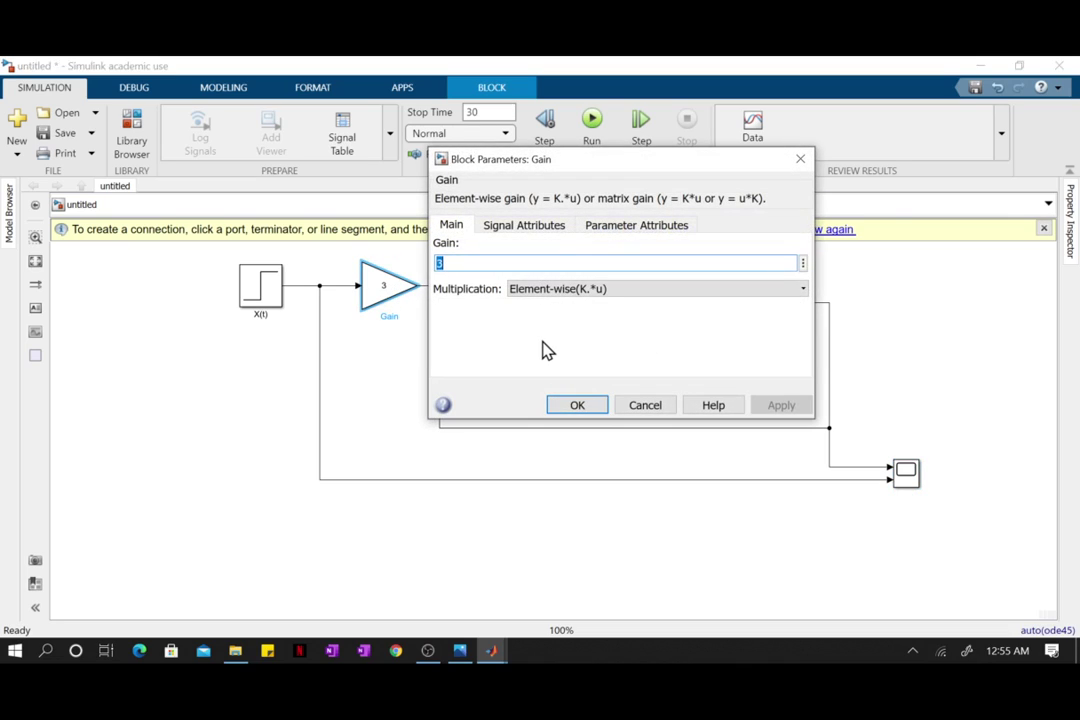
pyautogui.write('5')
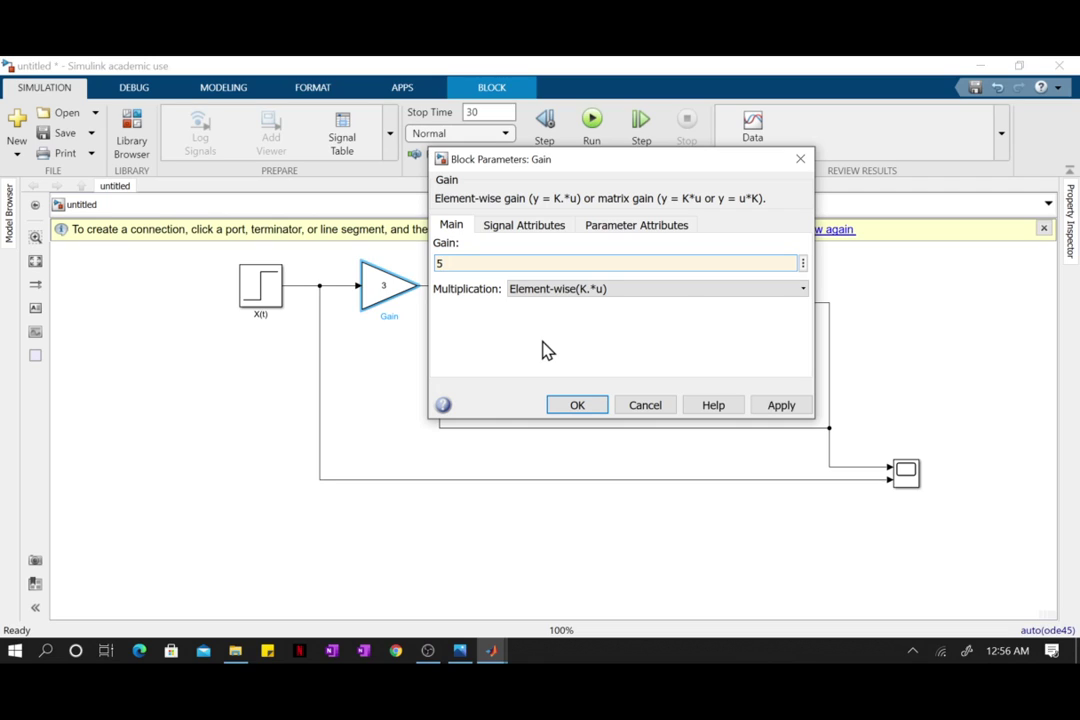
pyautogui.press('Return')
pyautogui.doubleClick(259, 303)
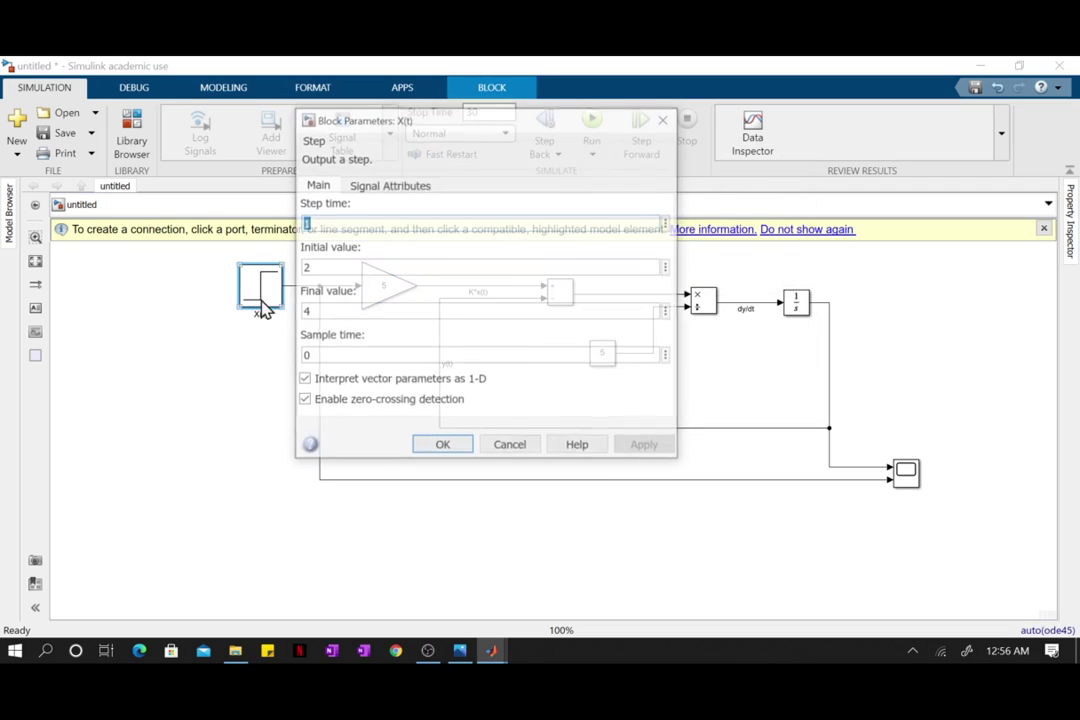
pyautogui.write('0')
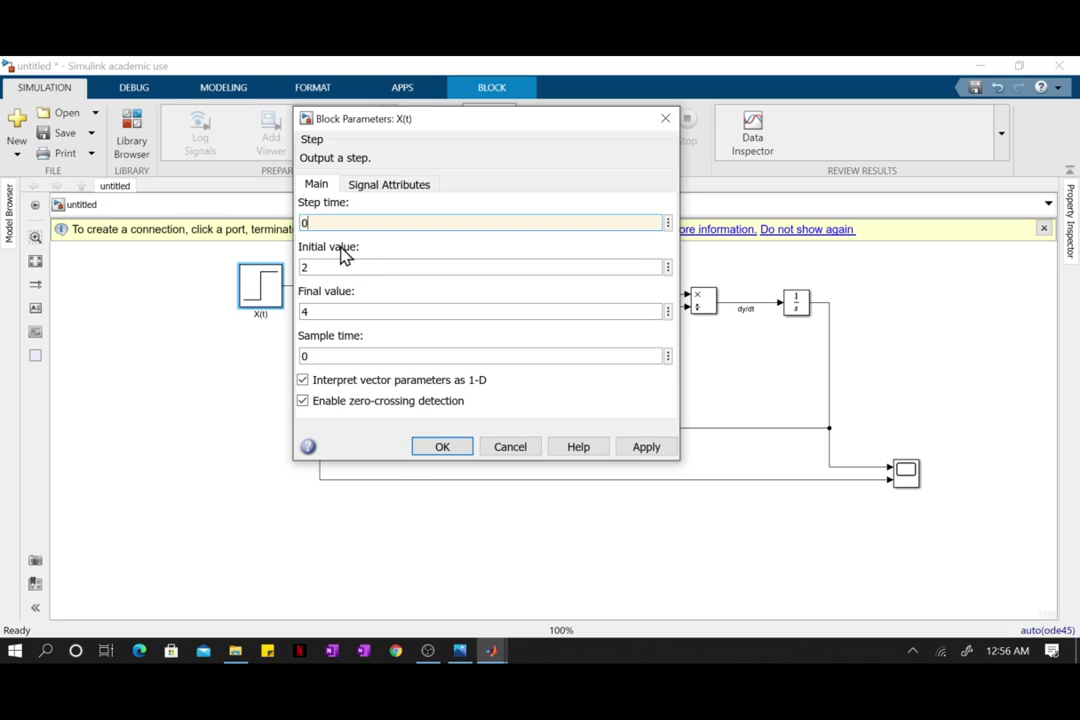
pyautogui.click(458, 444)
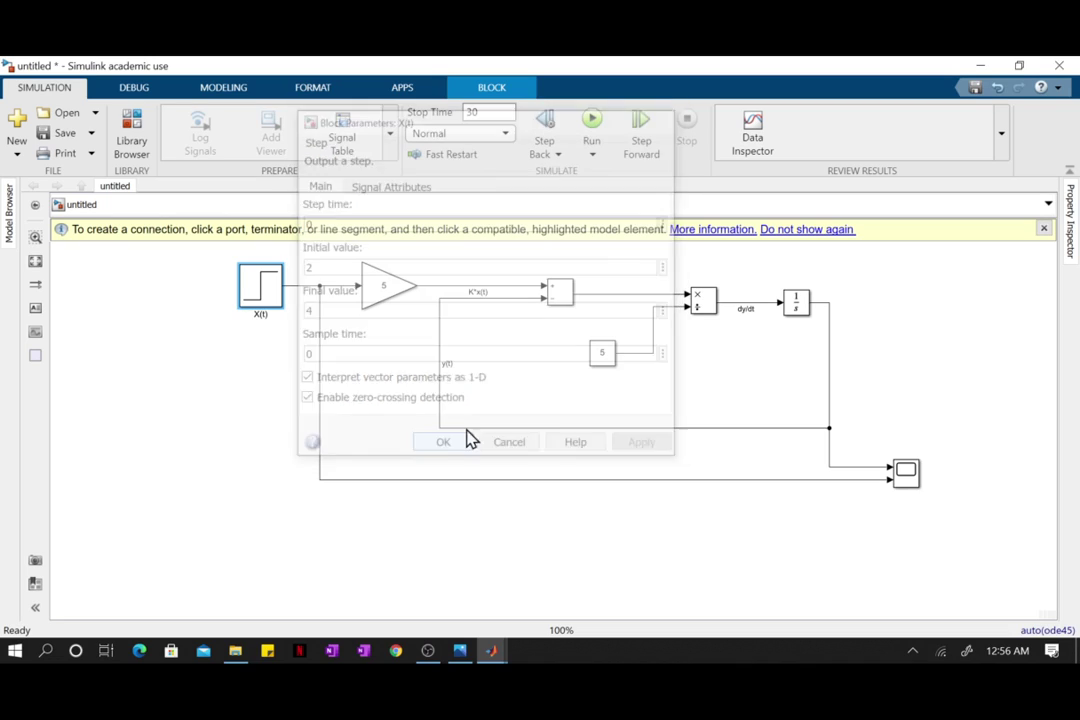
pyautogui.click(593, 122)
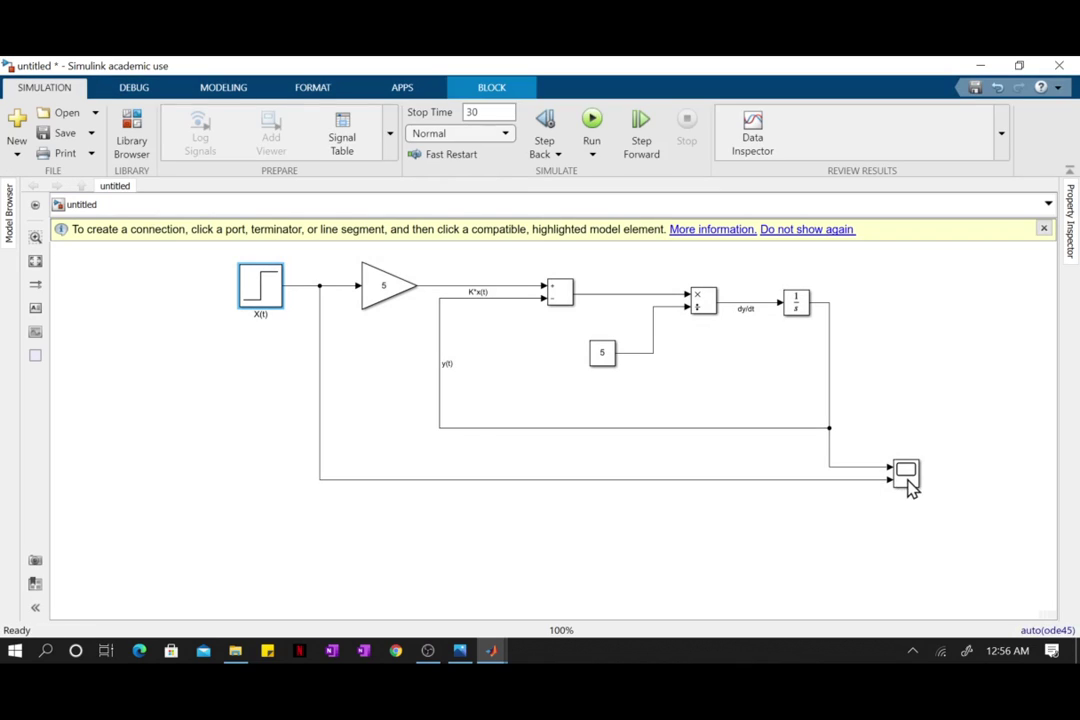
pyautogui.doubleClick(908, 480)
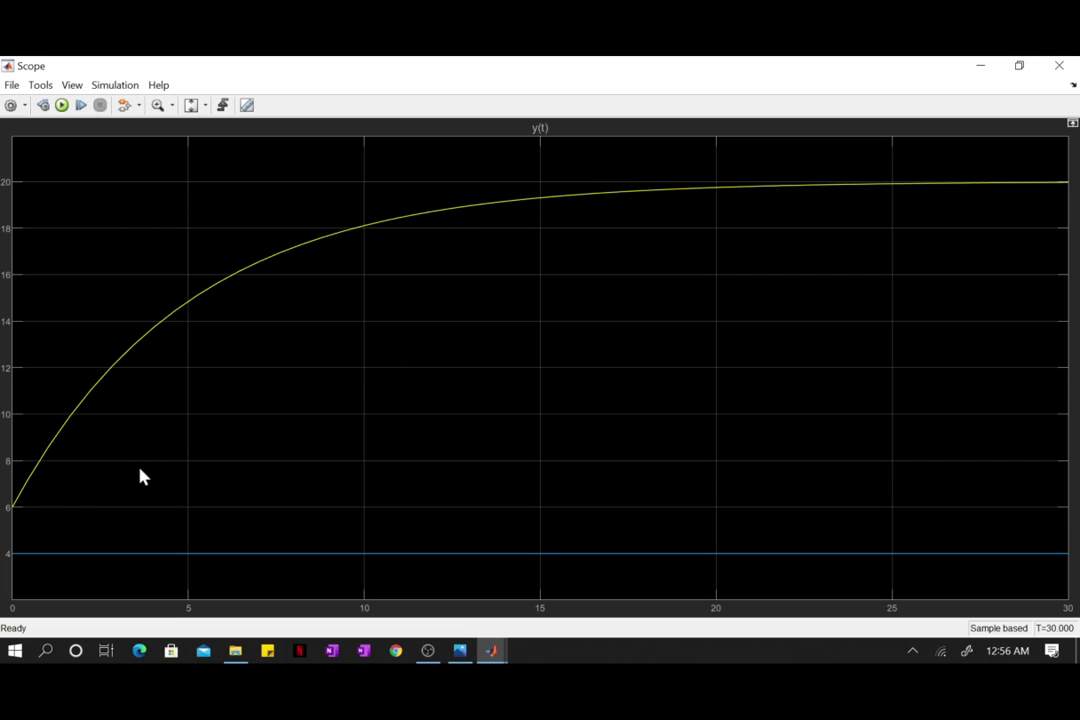
pyautogui.click(1059, 66)
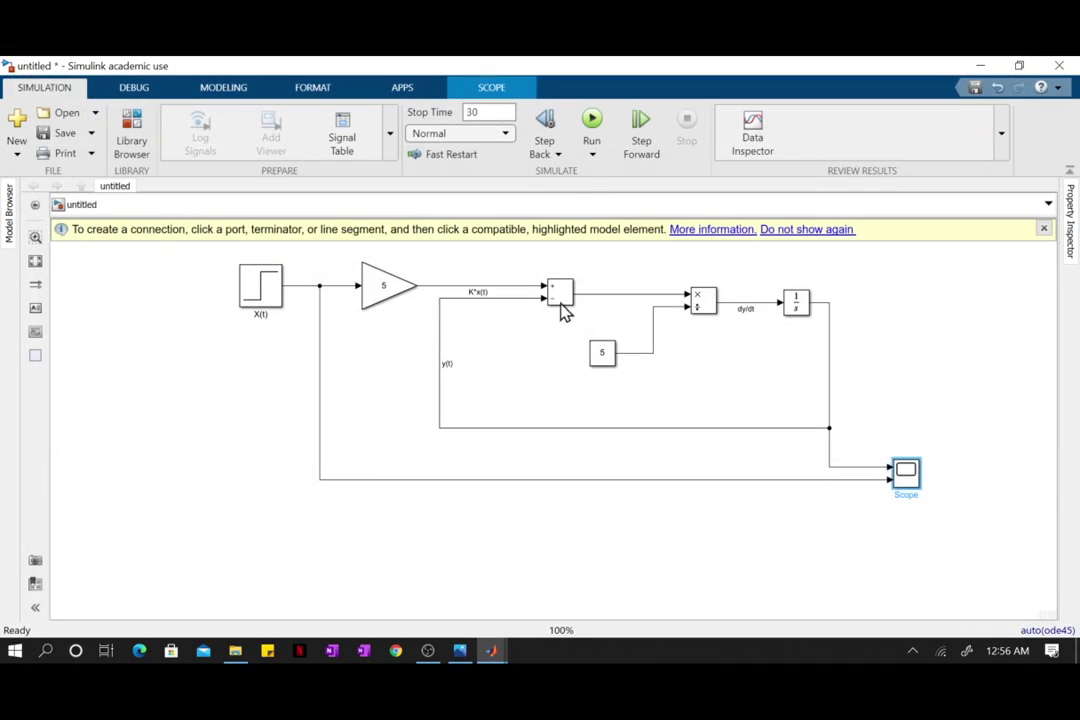
# Step: Change the gain to 10, rerun, and check y(t) settling near 40 on the scope
pyautogui.click(386, 289)
pyautogui.doubleClick(386, 289)
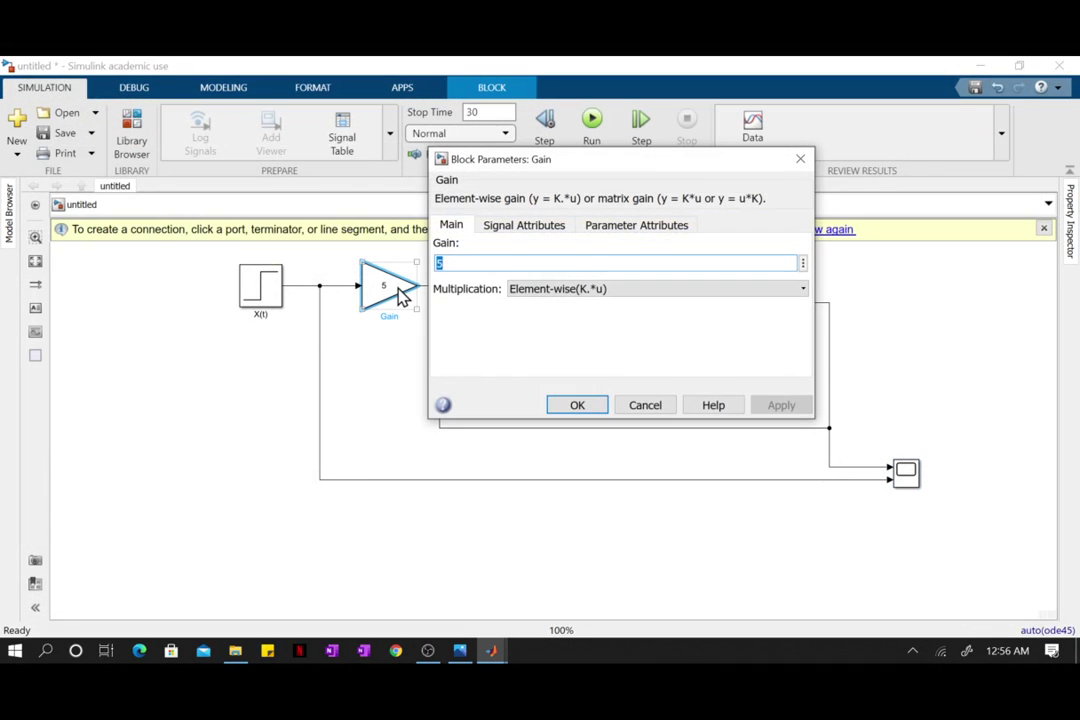
pyautogui.write('10')
pyautogui.press('Return')
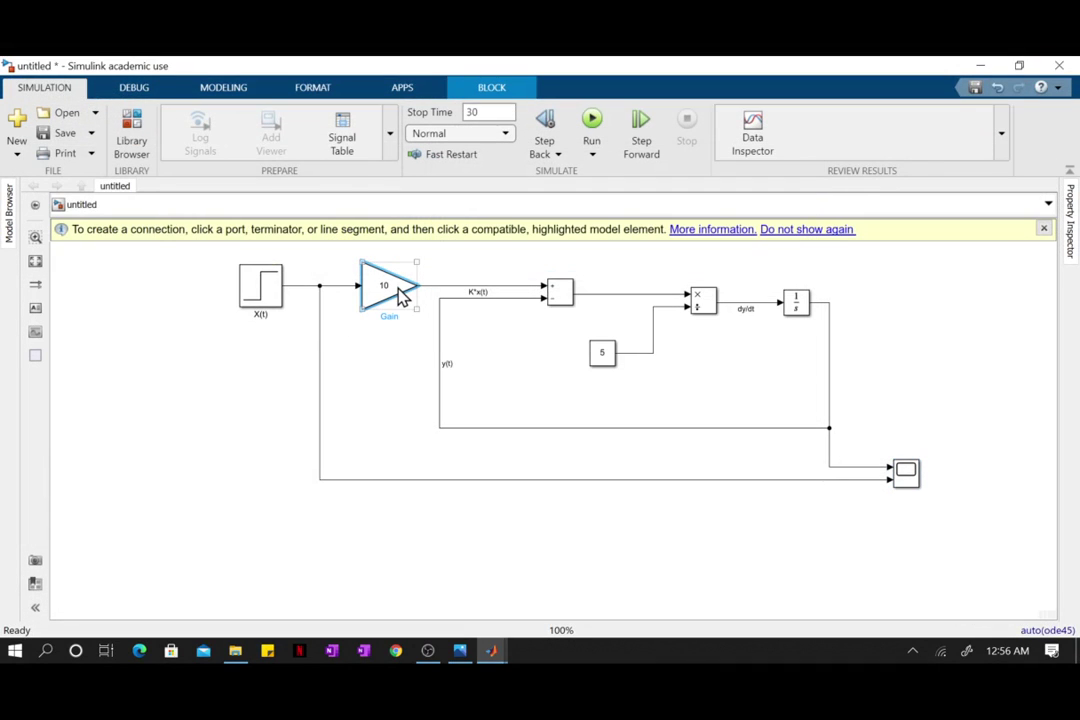
pyautogui.click(591, 120)
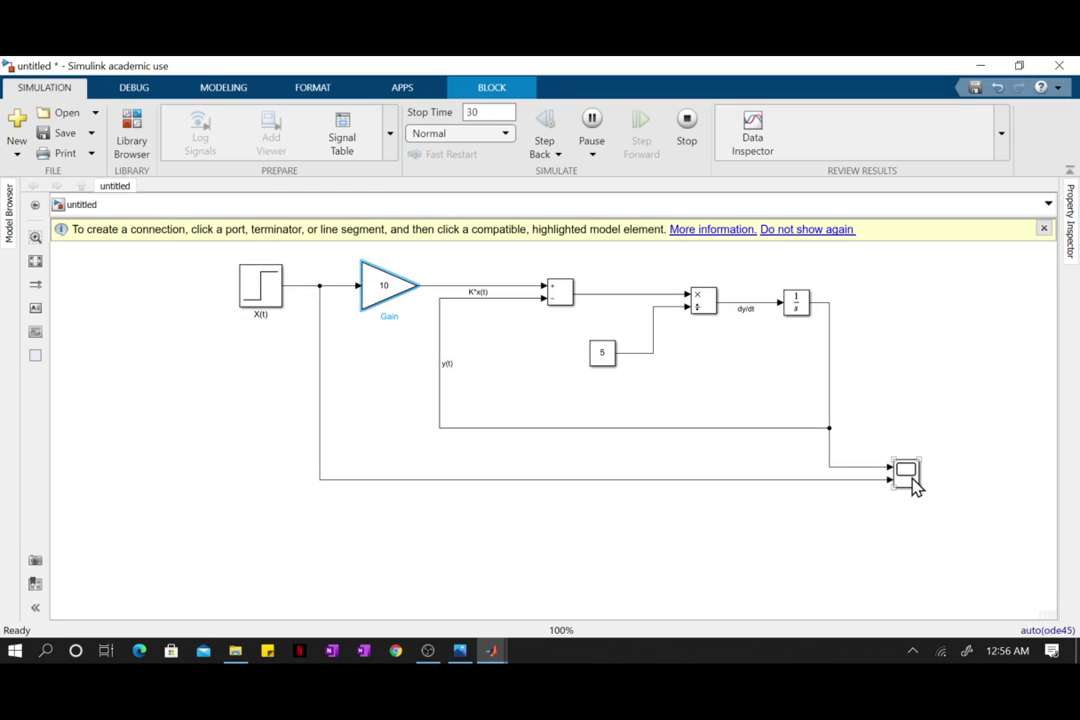
pyautogui.doubleClick(908, 474)
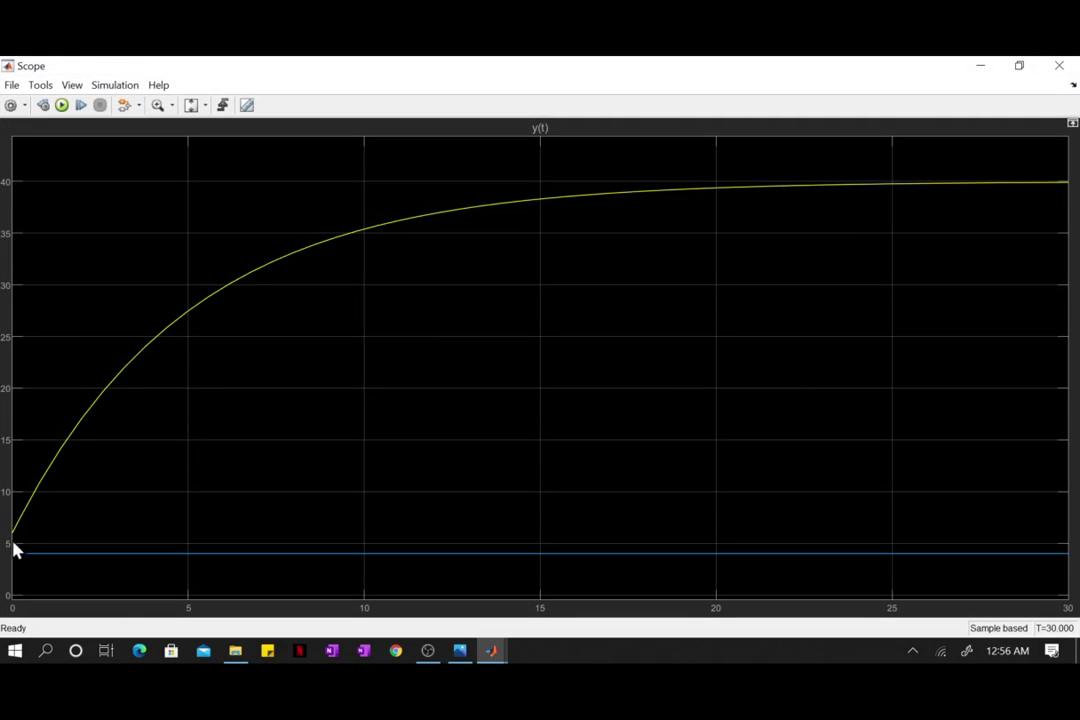
pyautogui.click(1060, 66)
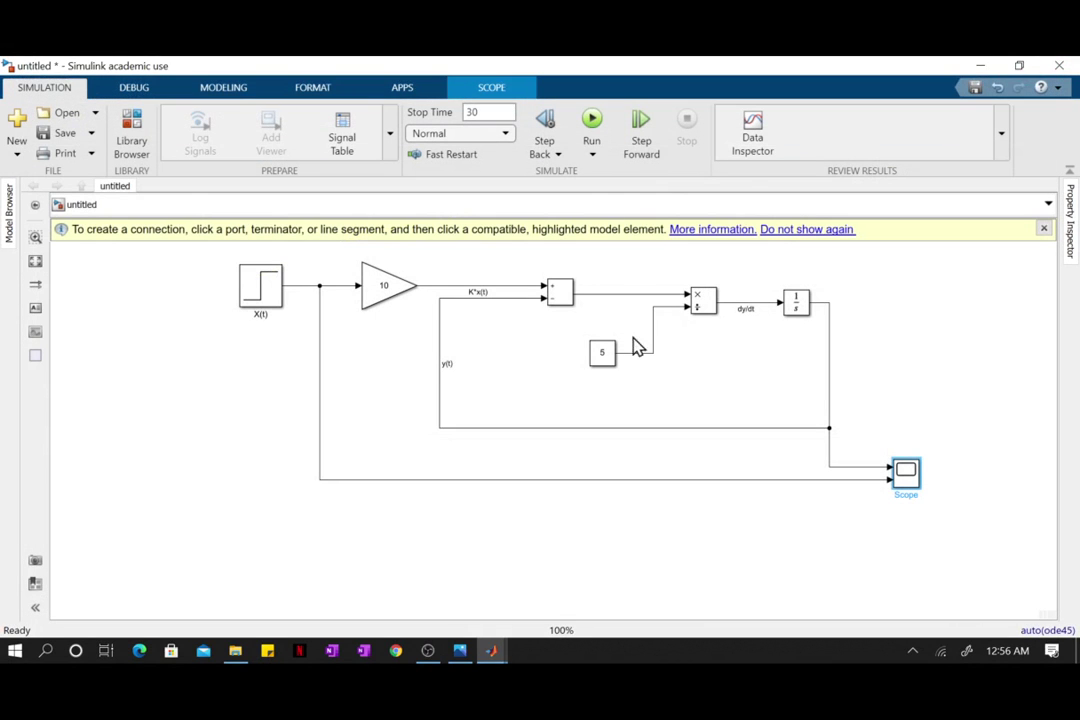
pyautogui.doubleClick(603, 356)
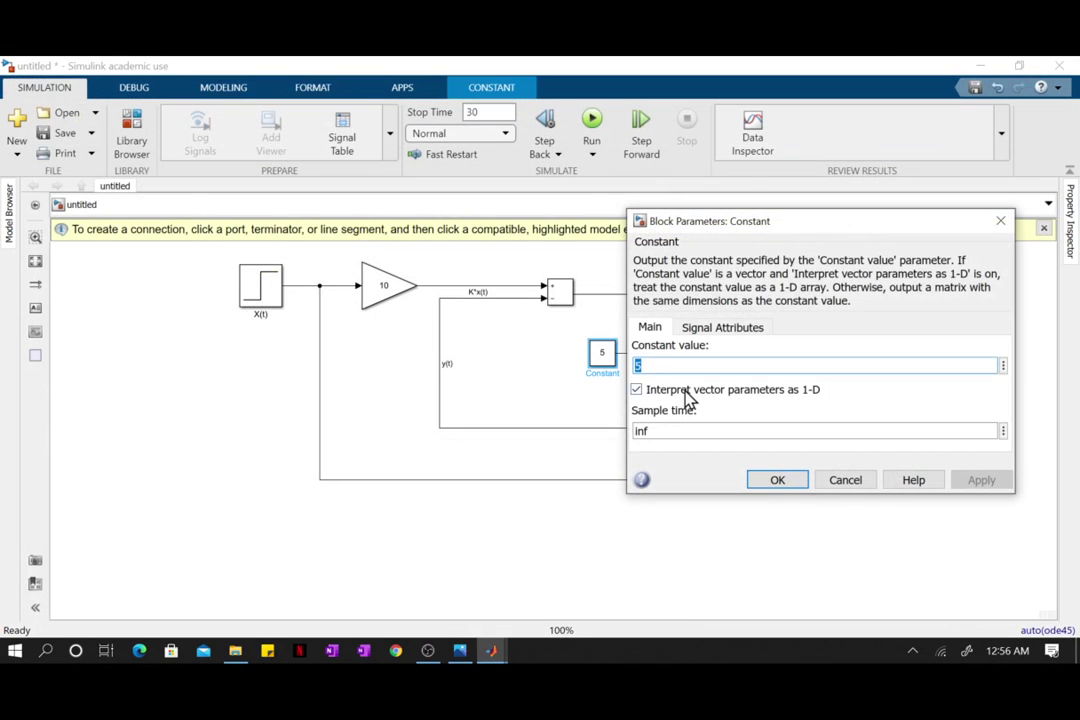
pyautogui.write('2.')
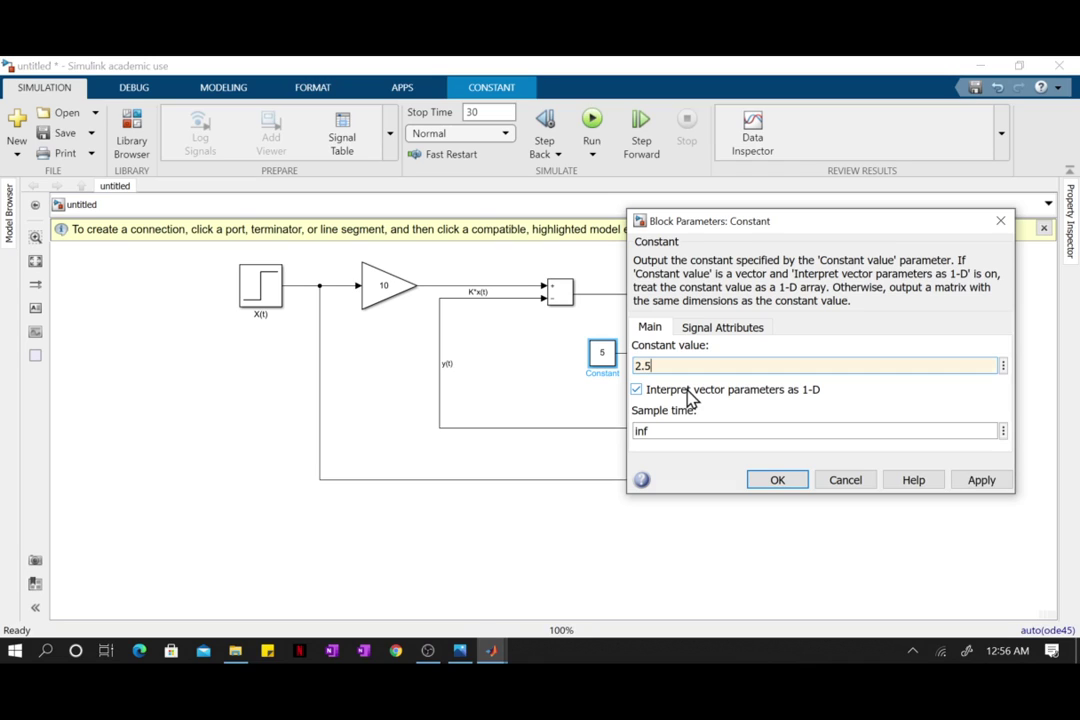
pyautogui.write('5')
pyautogui.press('Return')
pyautogui.click(593, 122)
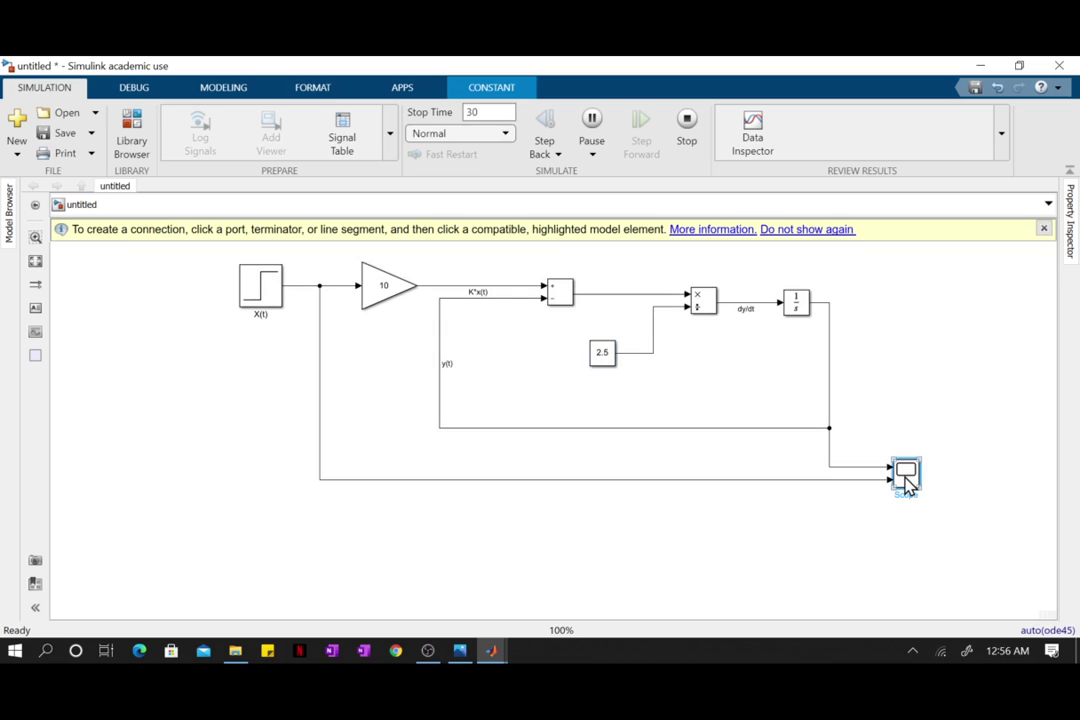
pyautogui.doubleClick(905, 472)
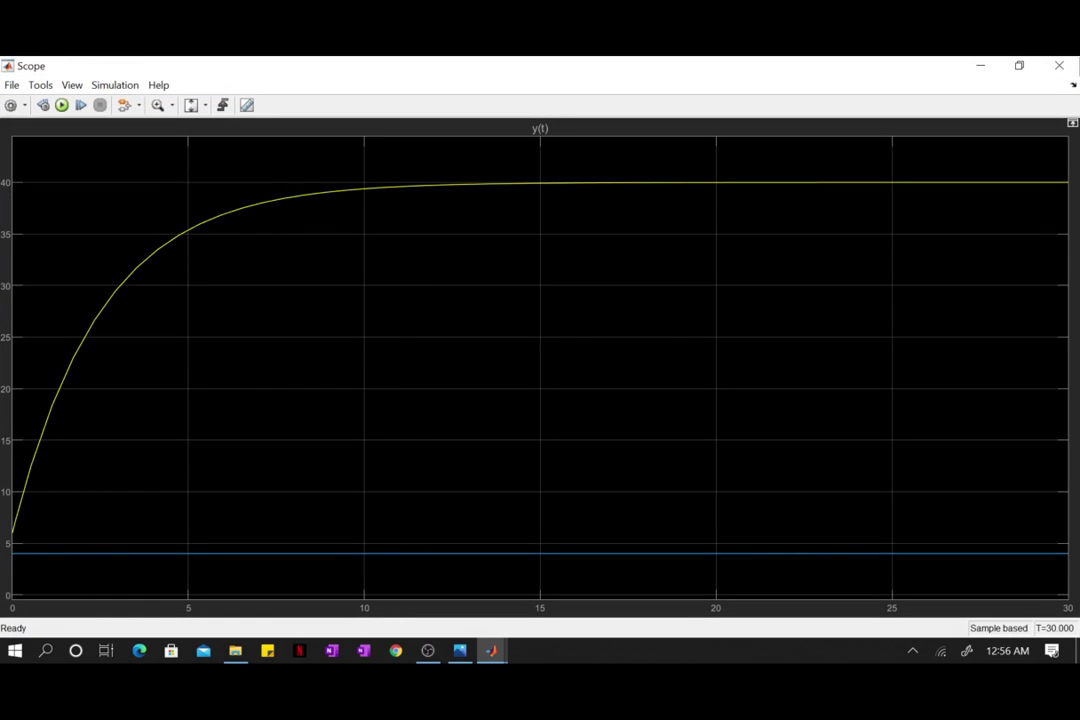
pyautogui.click(1057, 66)
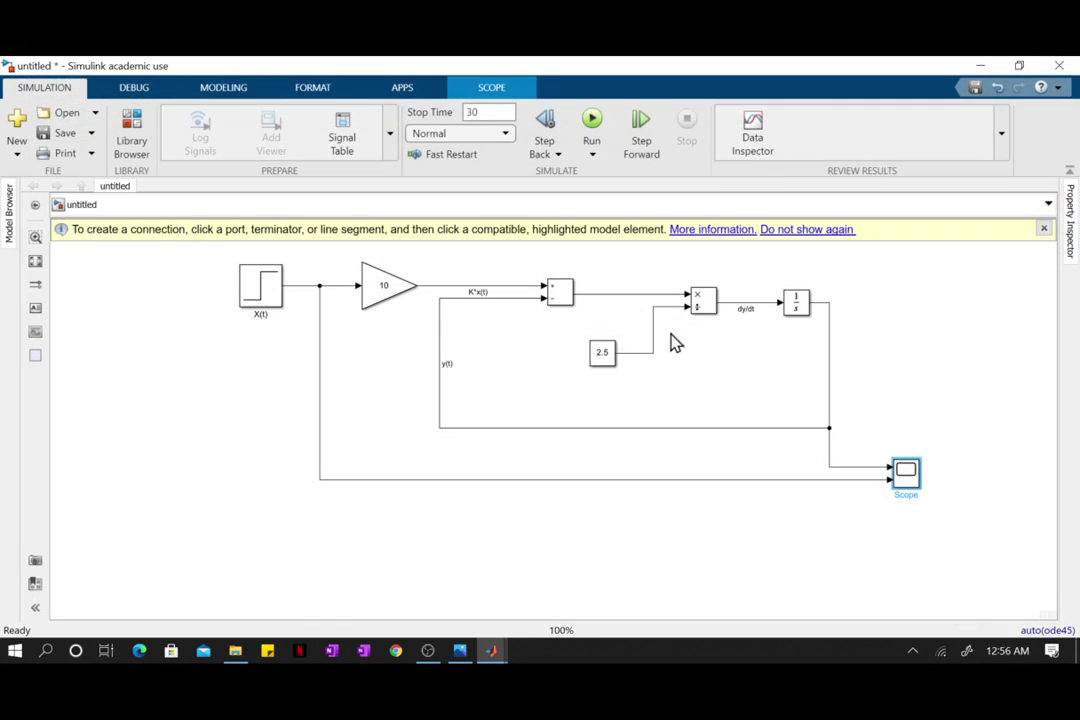
pyautogui.doubleClick(605, 360)
pyautogui.write('1')
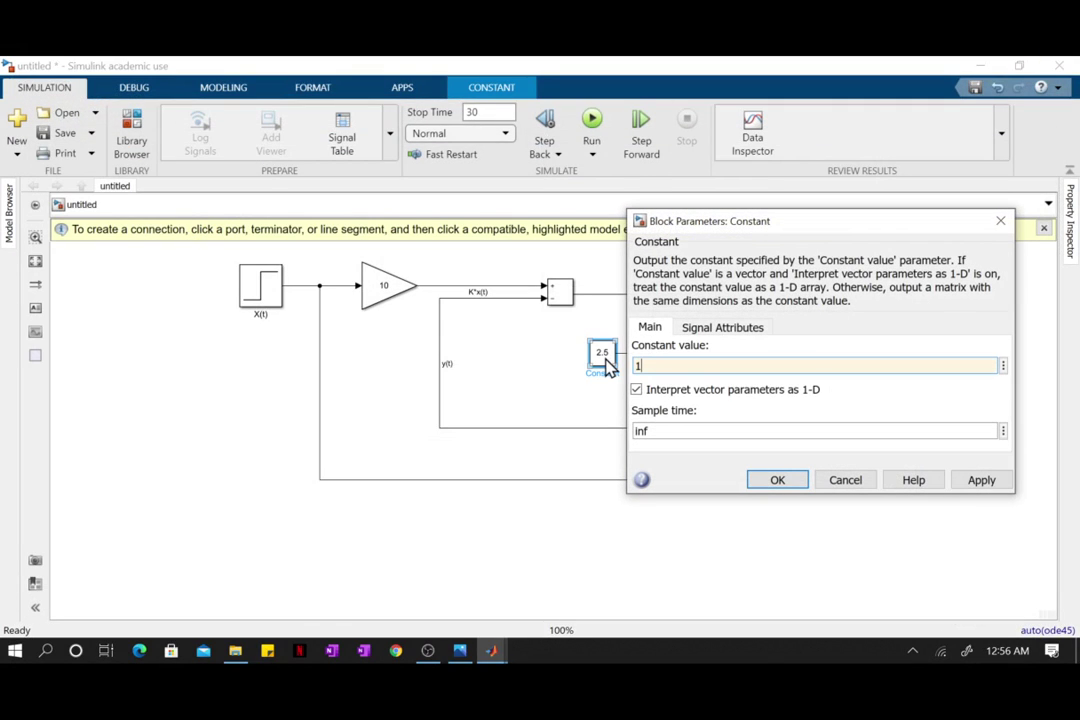
pyautogui.write('.25')
pyautogui.press('Return')
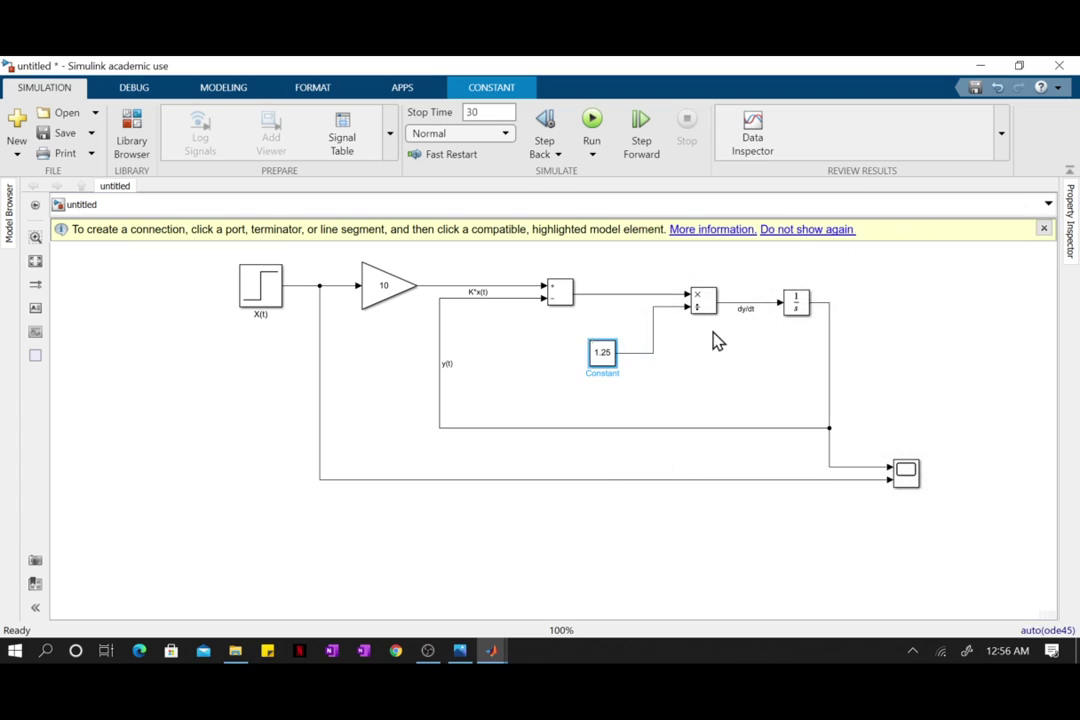
pyautogui.click(591, 120)
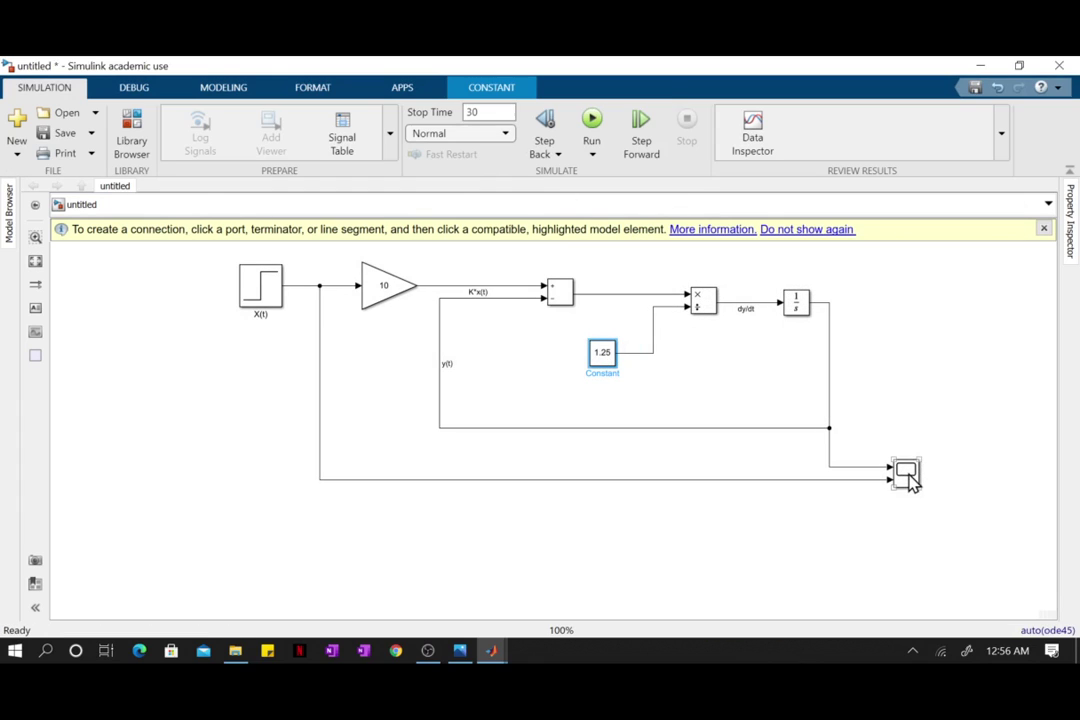
pyautogui.doubleClick(908, 477)
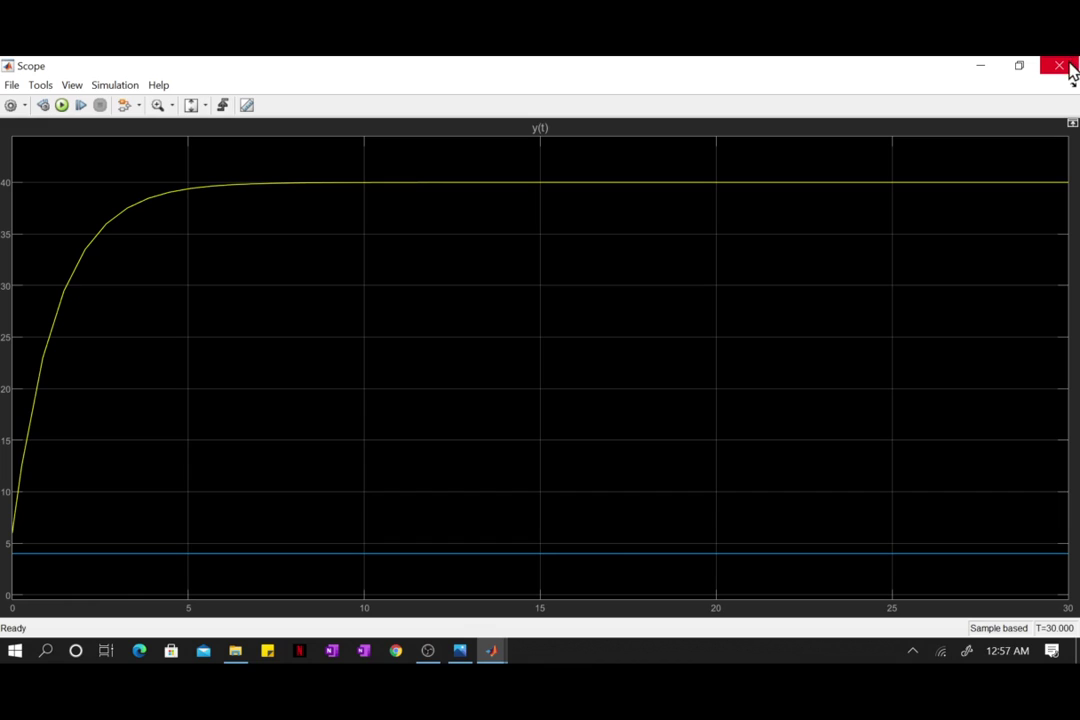
pyautogui.click(1070, 68)
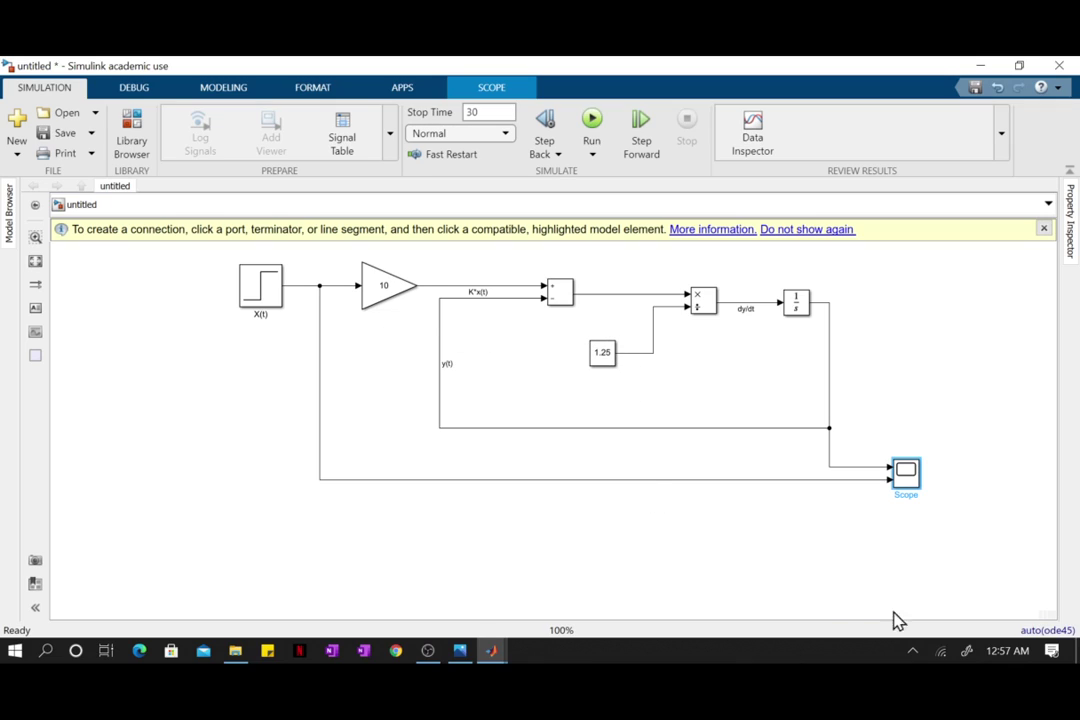
pyautogui.moveTo(1047, 641)
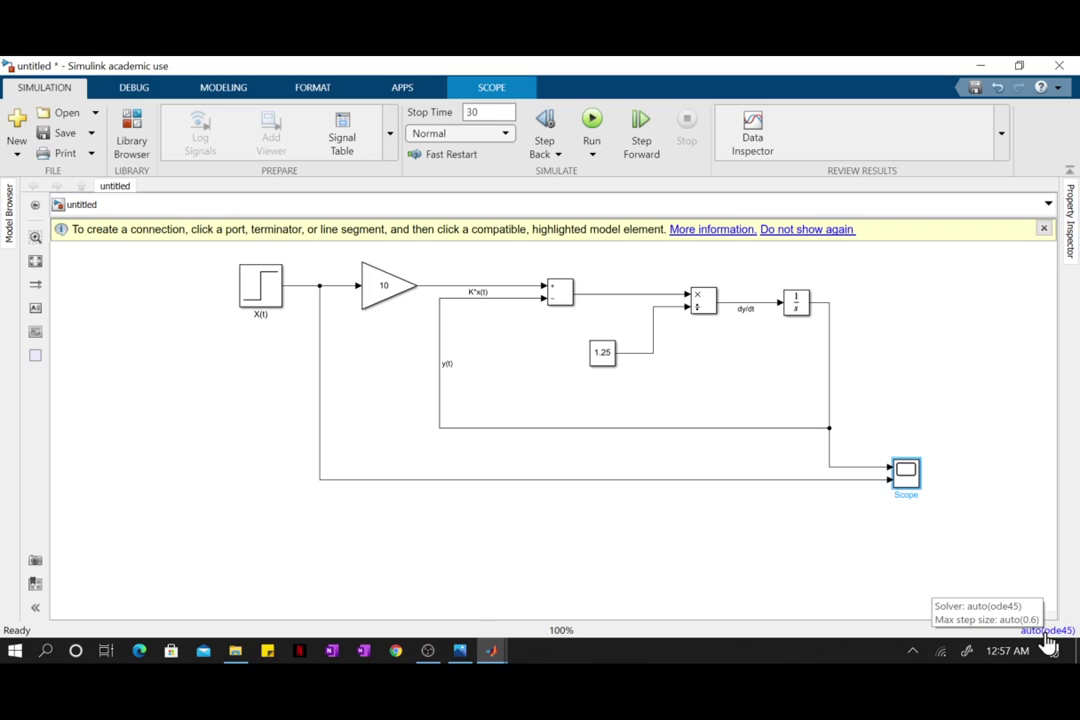
pyautogui.click(1047, 632)
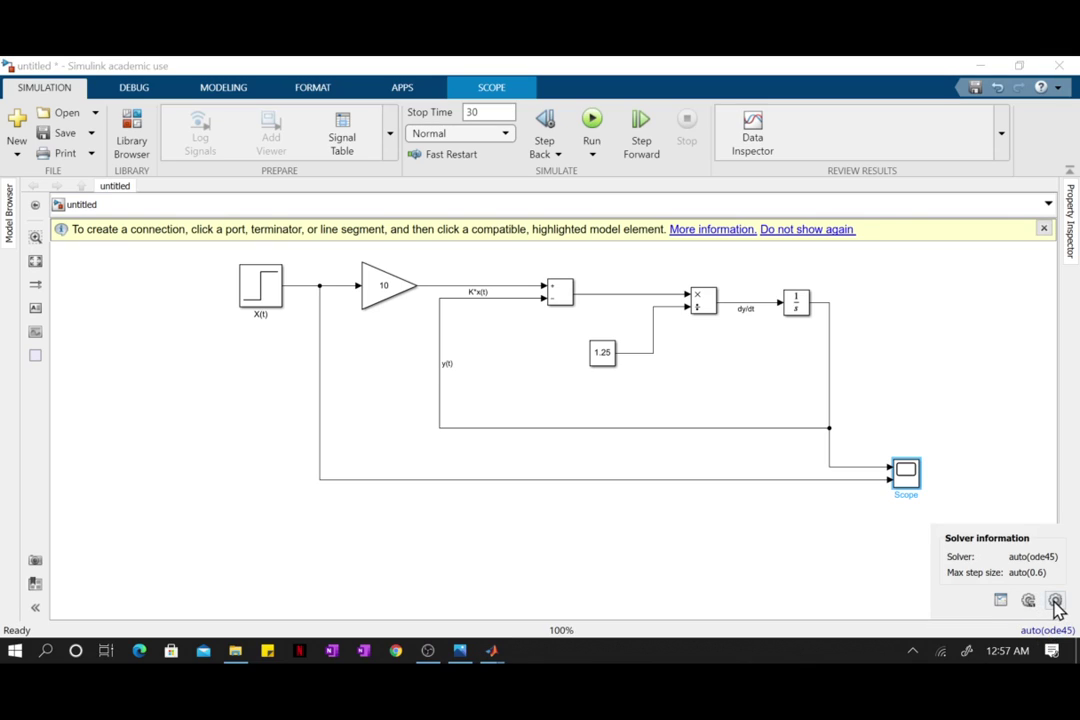
pyautogui.click(1055, 601)
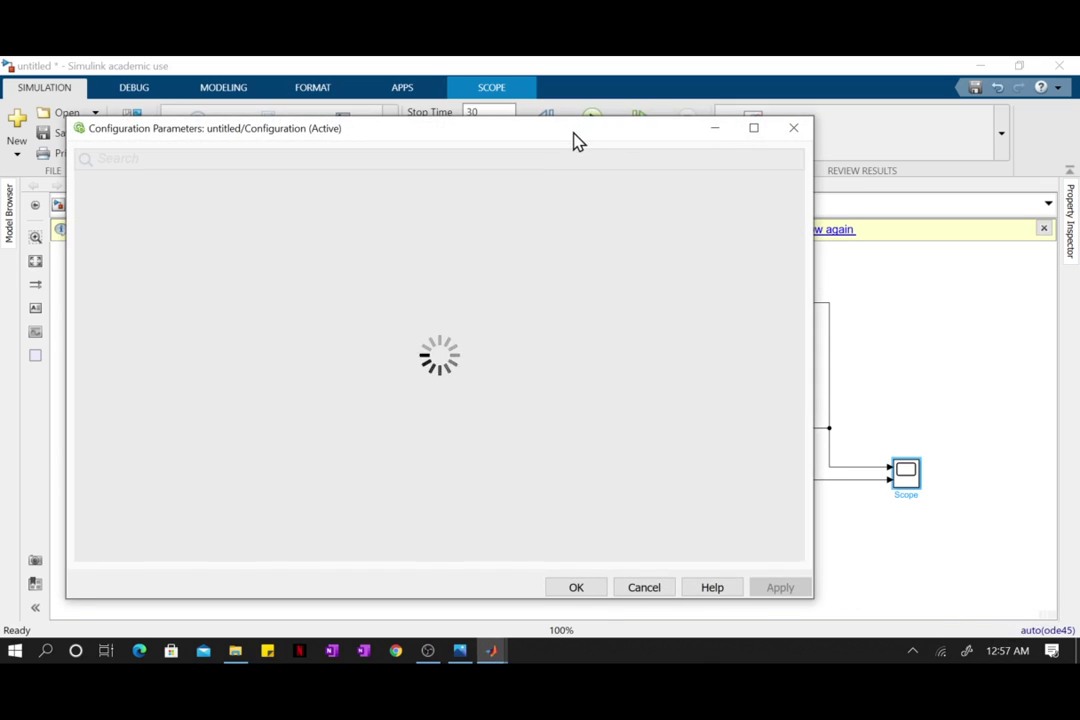
pyautogui.moveTo(576, 136); pyautogui.dragTo(604, 116)
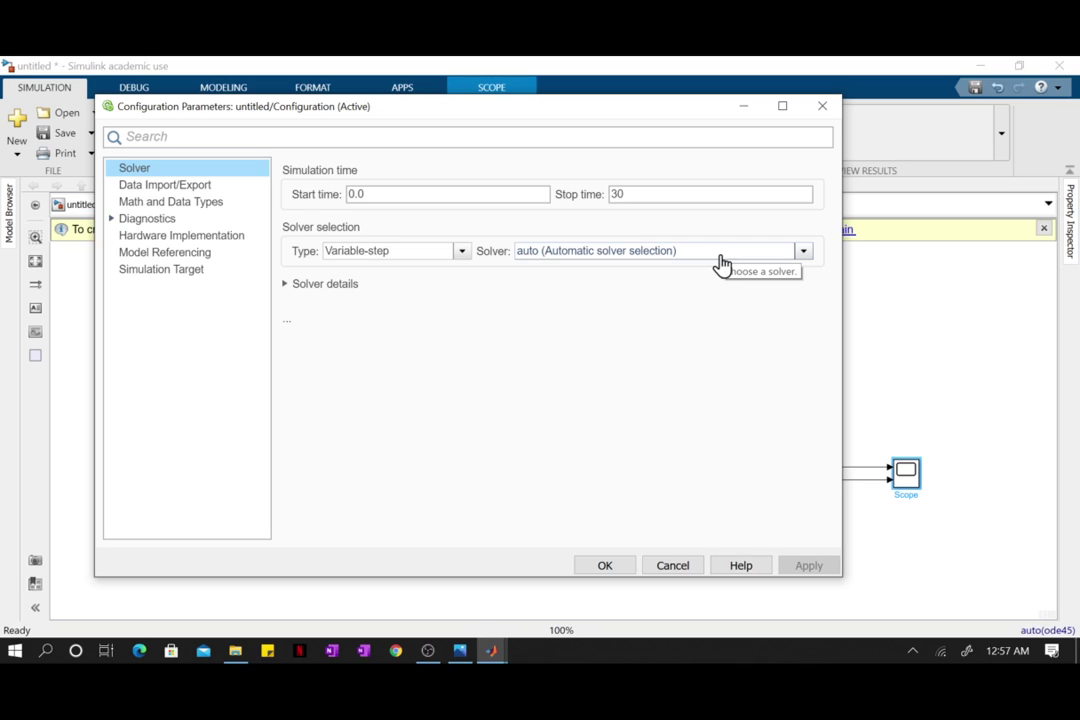
pyautogui.click(461, 256)
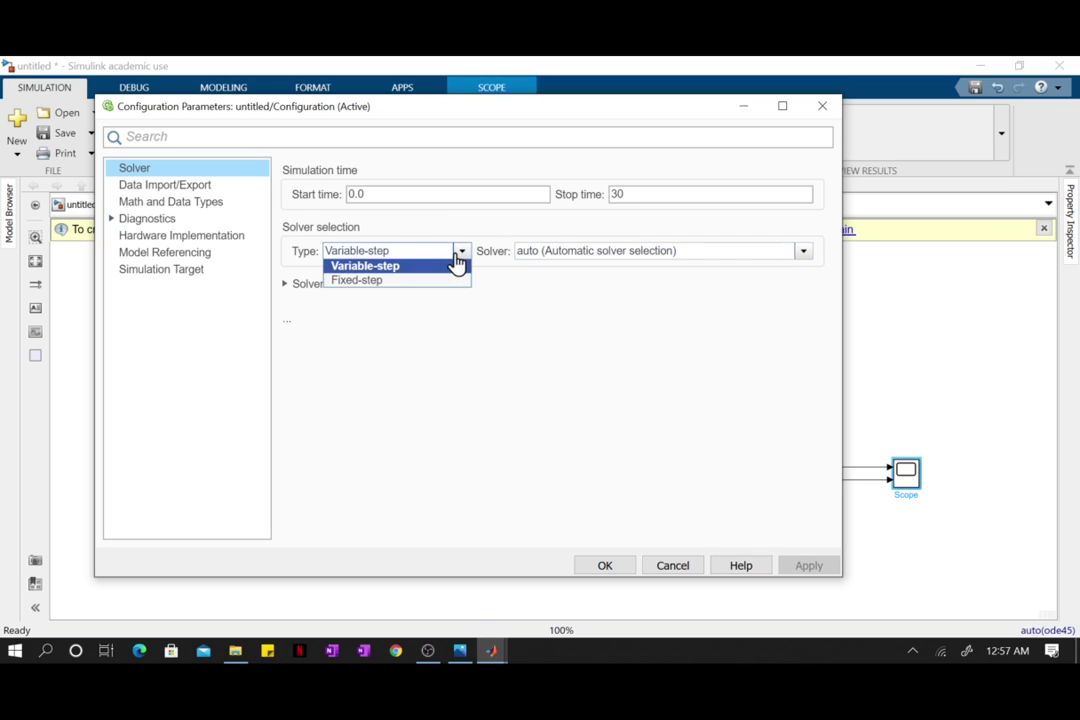
pyautogui.click(436, 268)
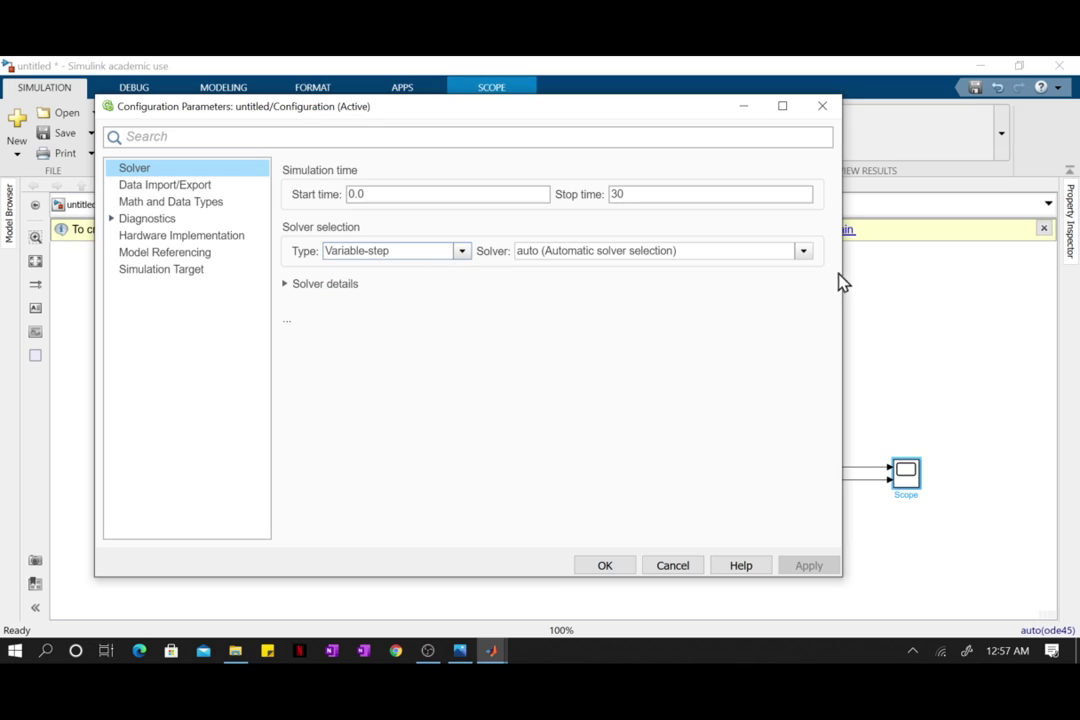
pyautogui.click(803, 252)
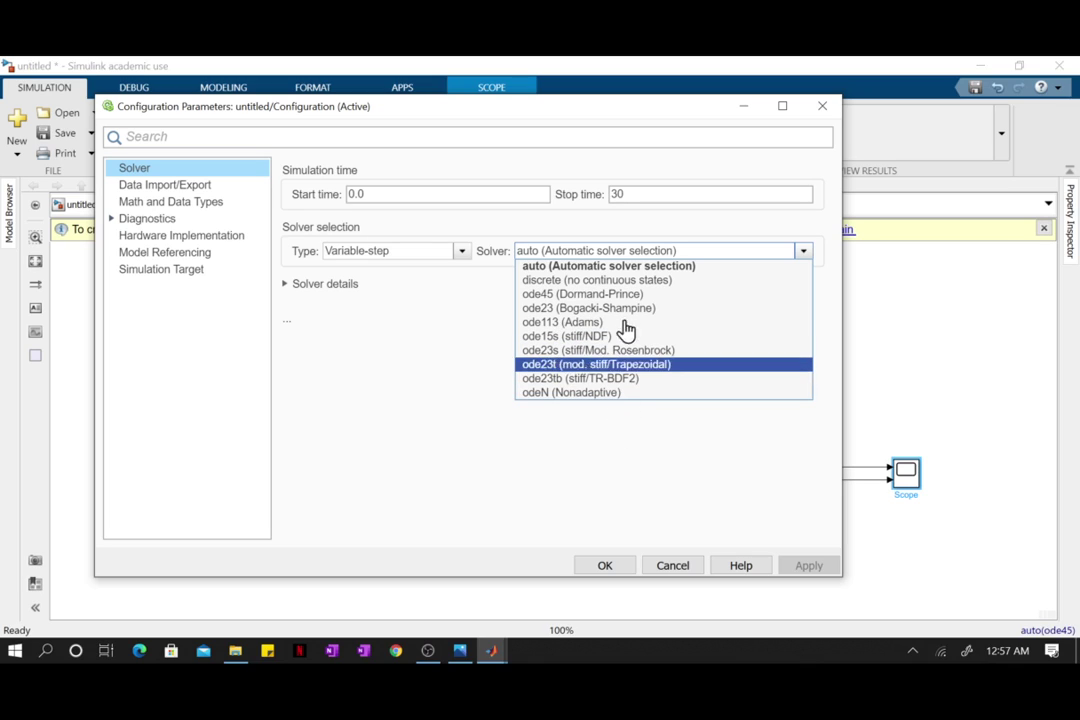
pyautogui.click(806, 256)
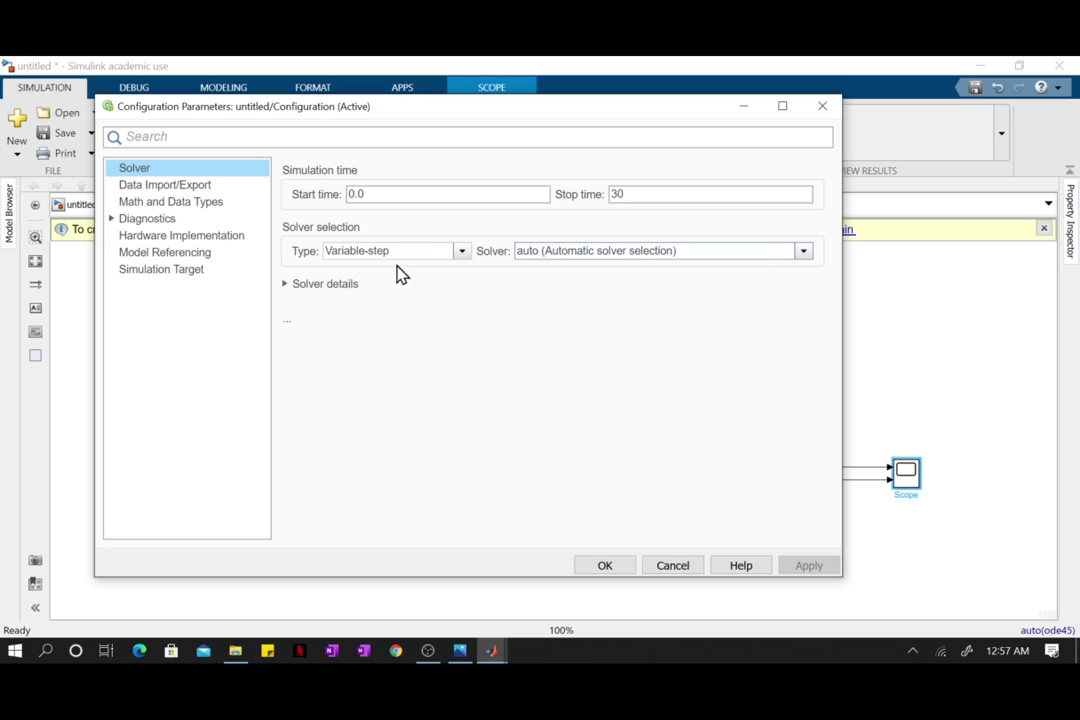
pyautogui.click(453, 260)
pyautogui.click(429, 284)
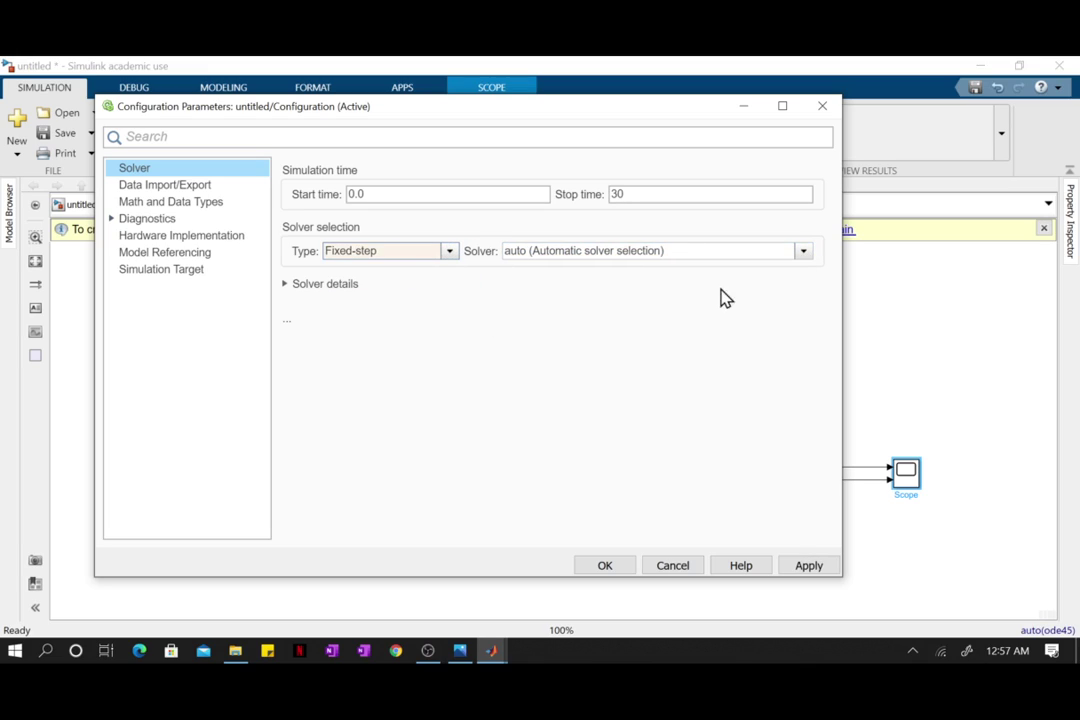
pyautogui.click(801, 255)
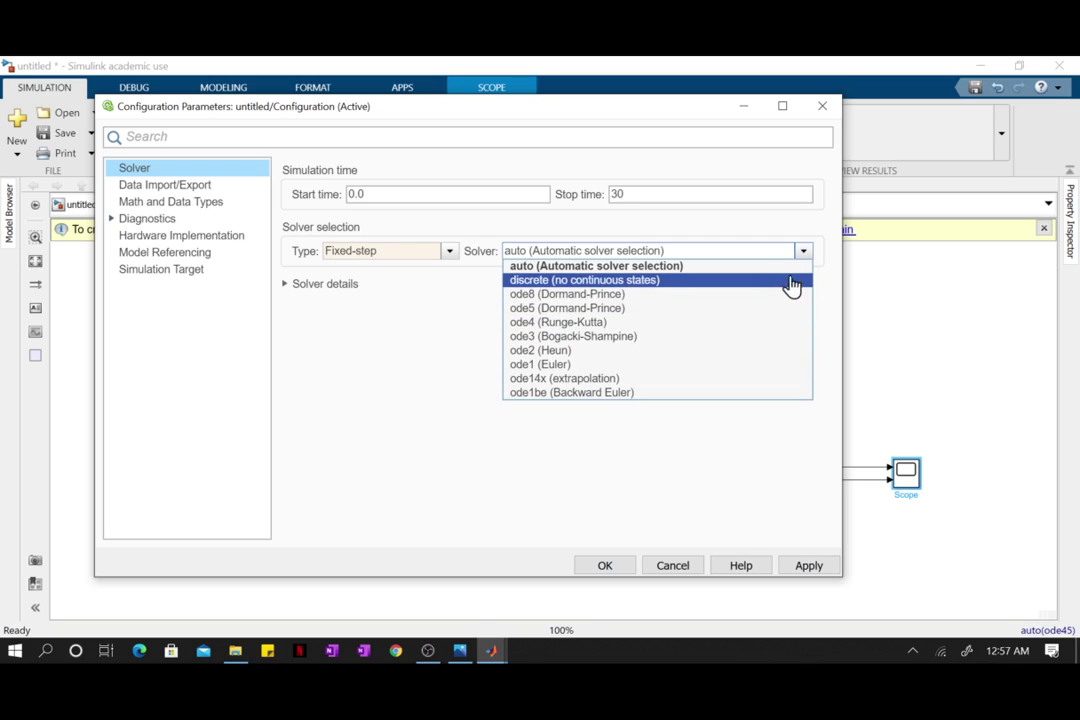
pyautogui.click(197, 339)
pyautogui.click(285, 288)
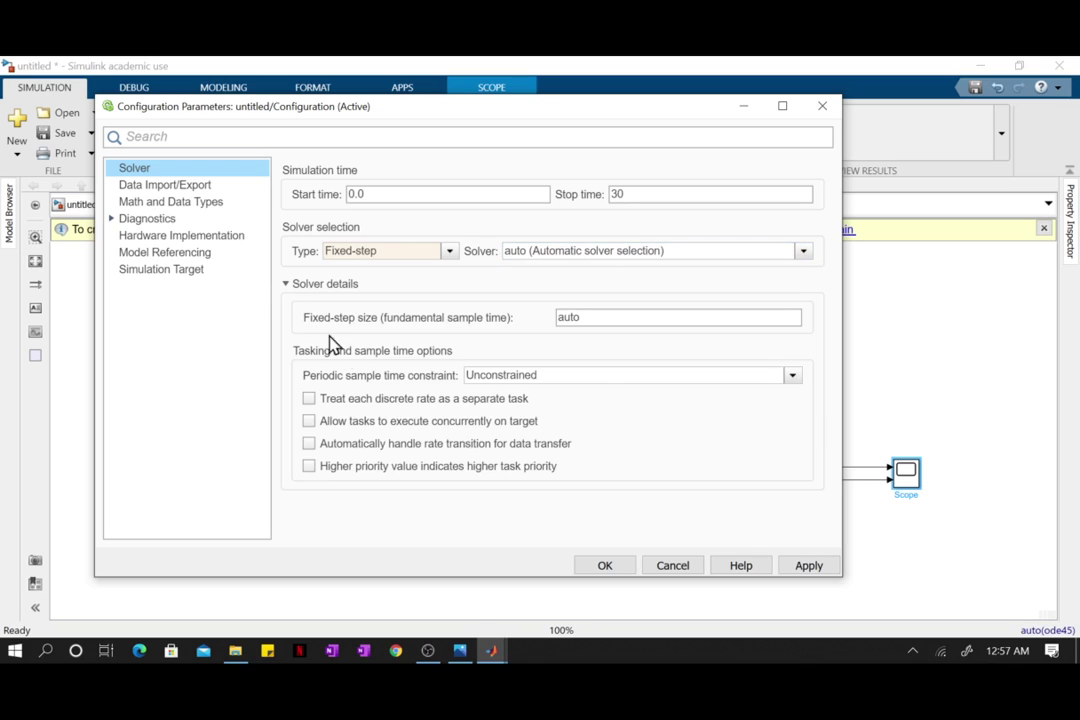
pyautogui.doubleClick(599, 317)
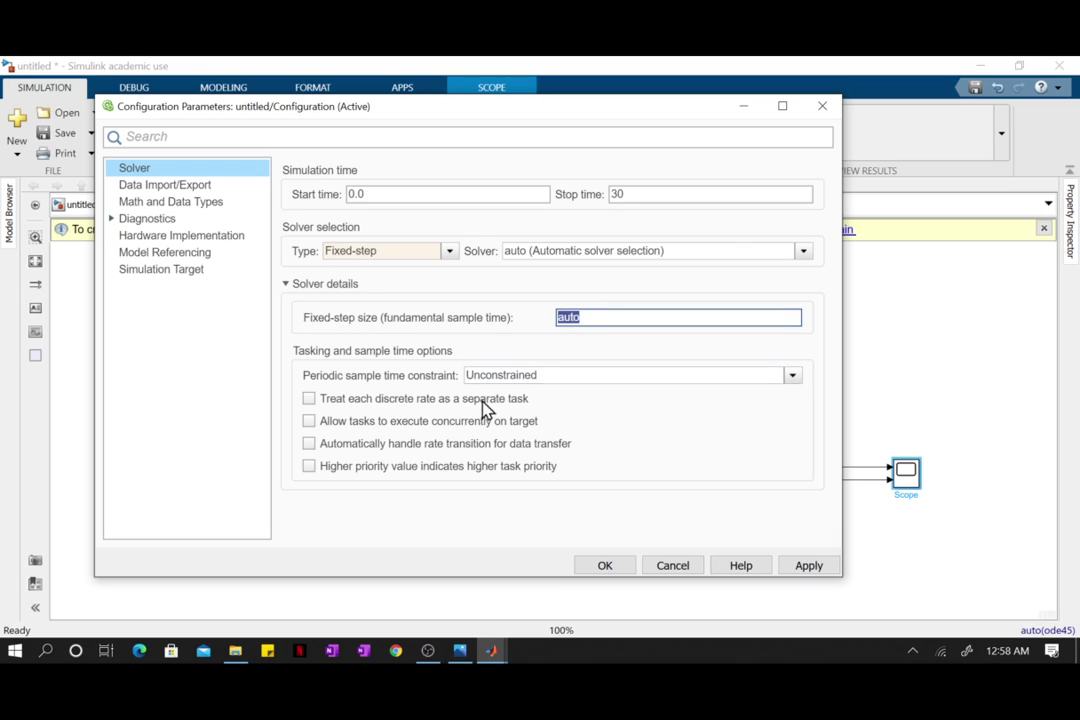
pyautogui.click(449, 254)
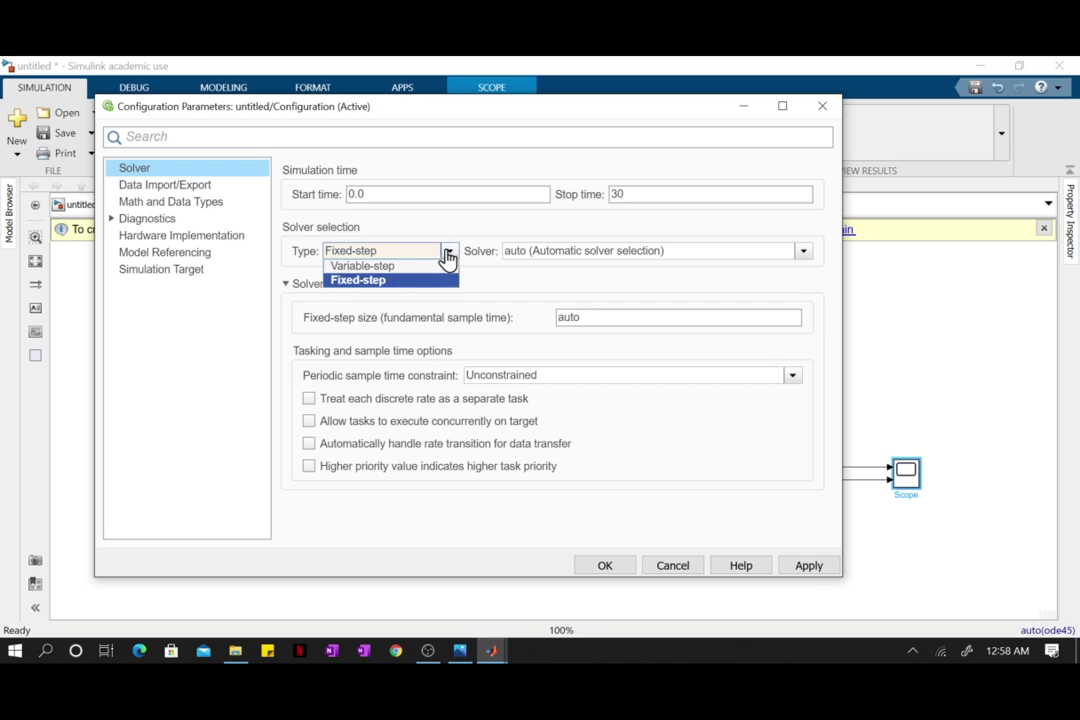
pyautogui.click(370, 266)
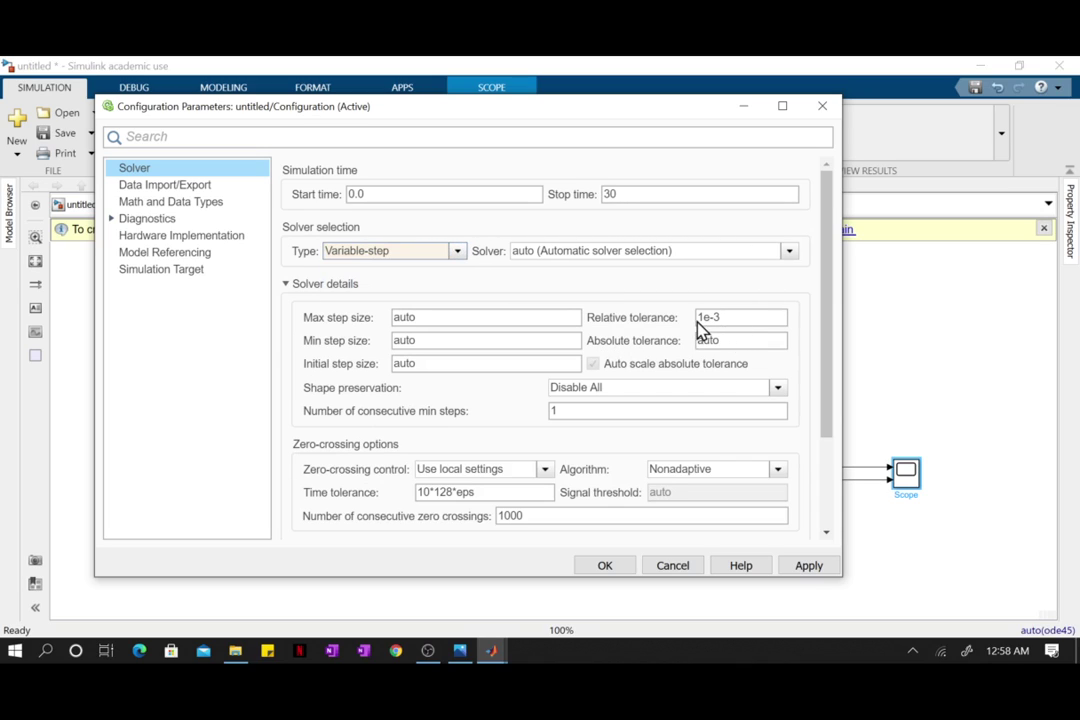
pyautogui.scroll(-1, 643, 376)
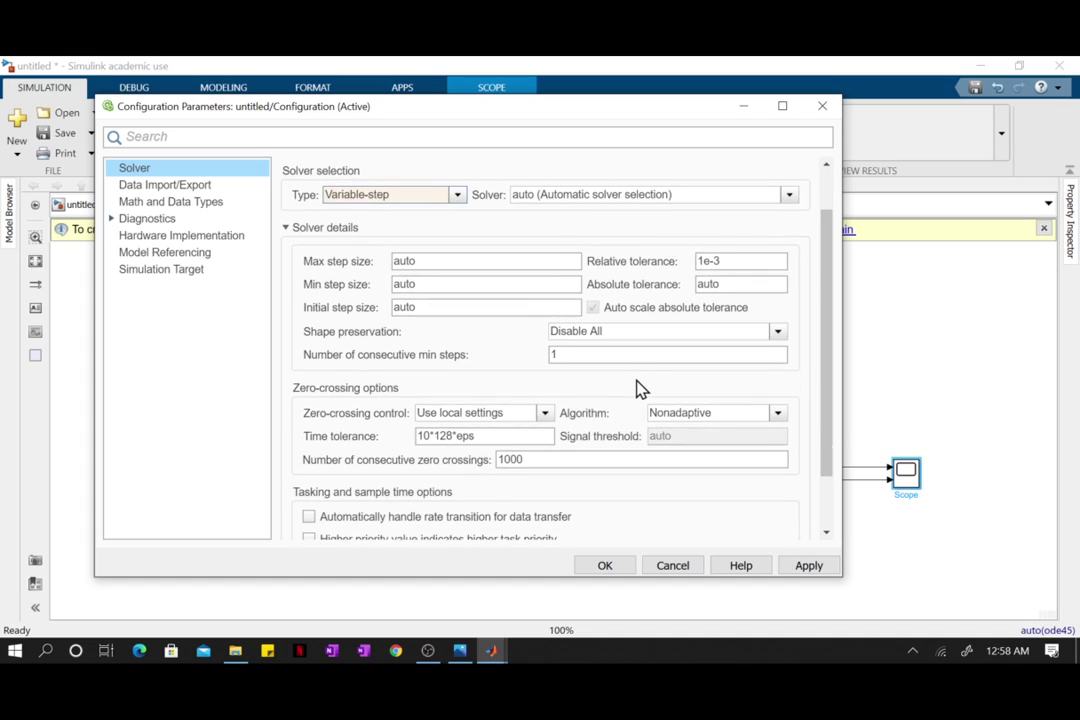
pyautogui.scroll(-1, 639, 390)
pyautogui.scroll(1, 612, 420)
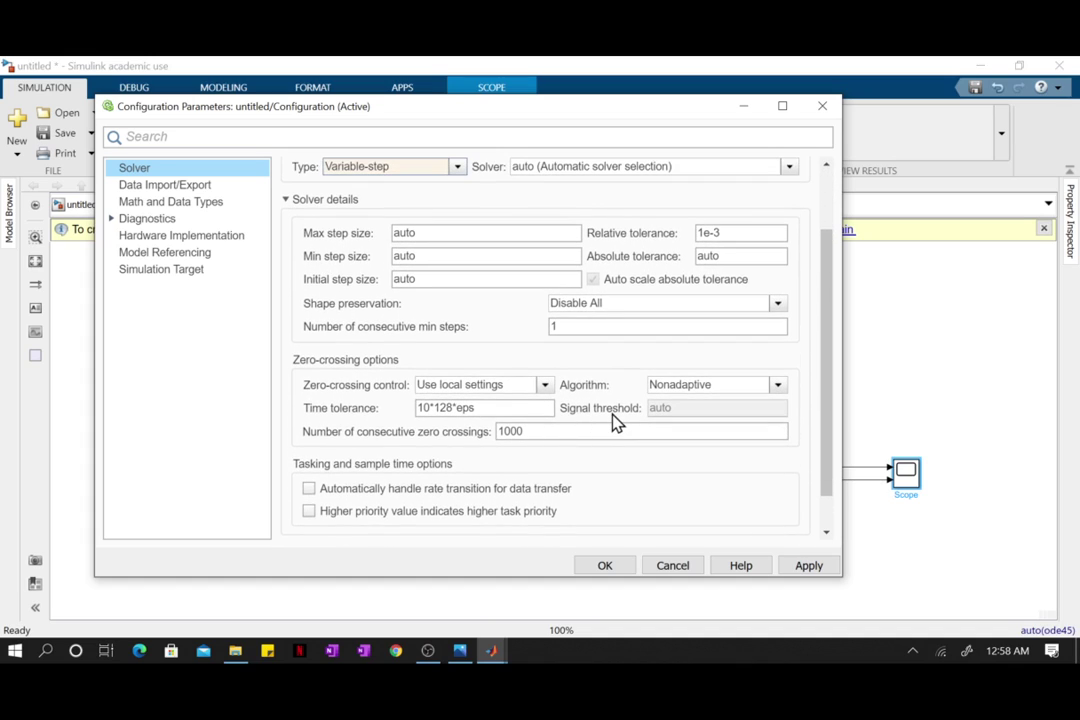
pyautogui.moveTo(615, 422)
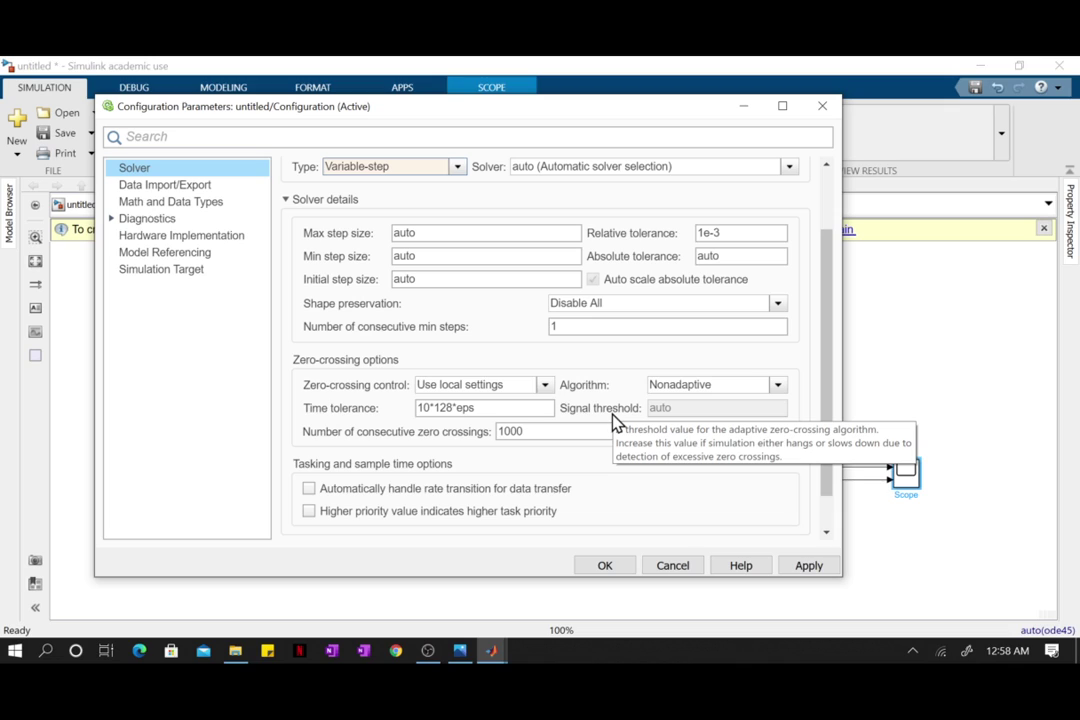
pyautogui.scroll(2, 605, 470)
pyautogui.click(598, 570)
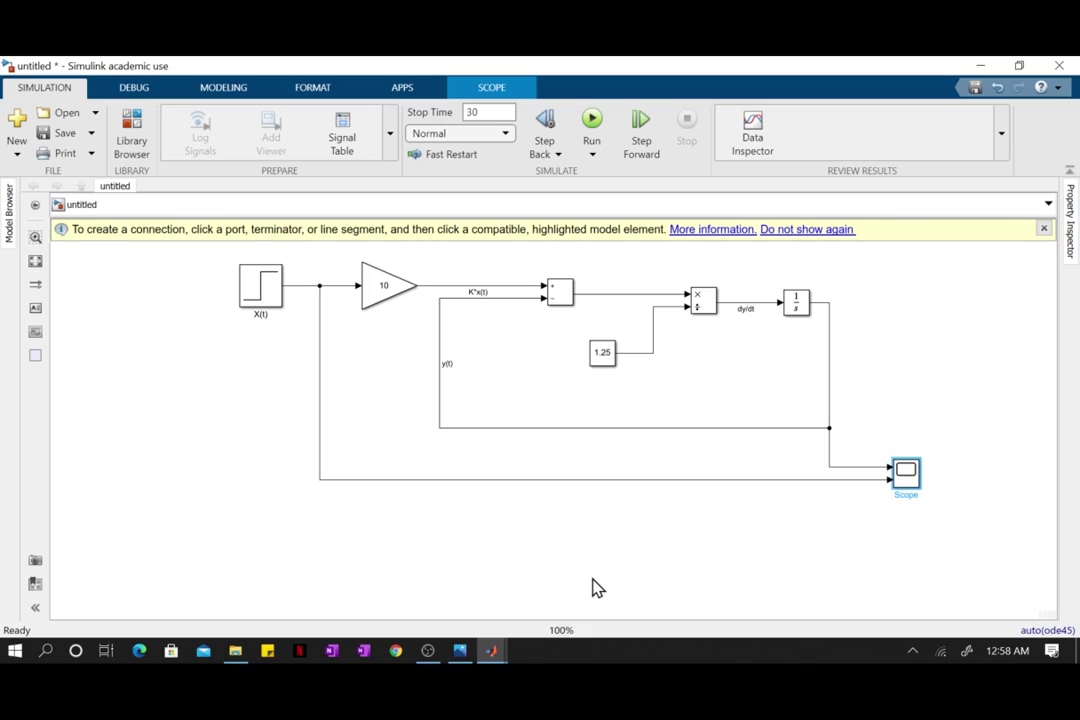
# Step: Select each block in turn: X(t) step, Gain, Sum, Divide and Integrator
pyautogui.click(263, 298)
pyautogui.click(378, 288)
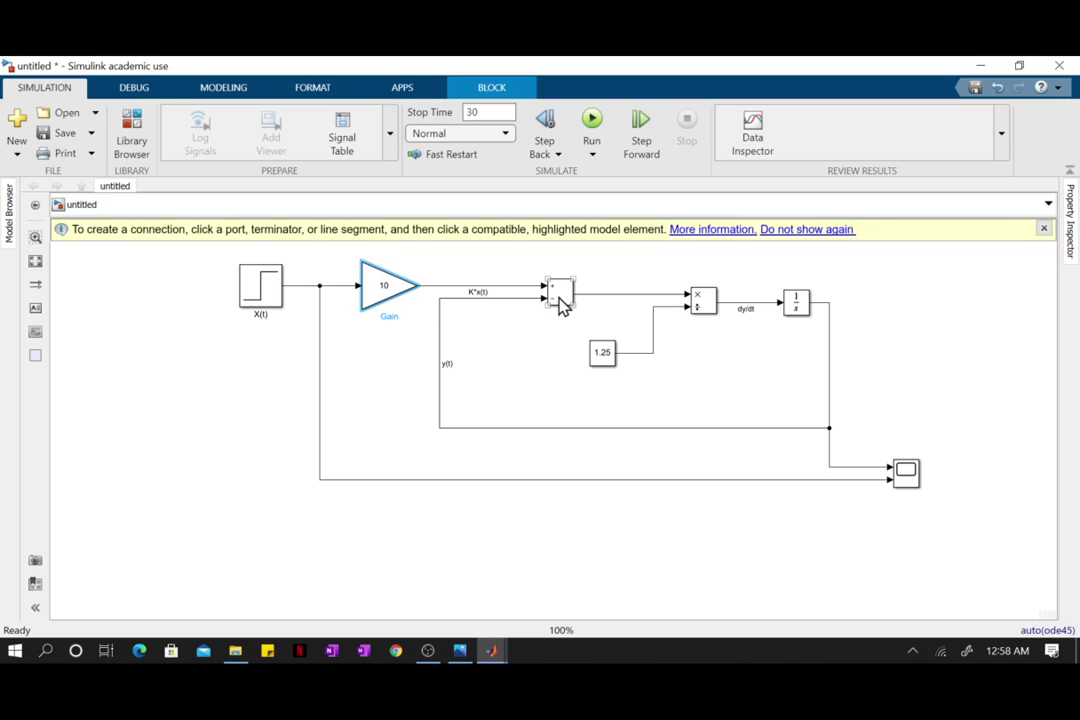
pyautogui.click(560, 296)
pyautogui.click(705, 303)
pyautogui.click(563, 298)
pyautogui.click(705, 303)
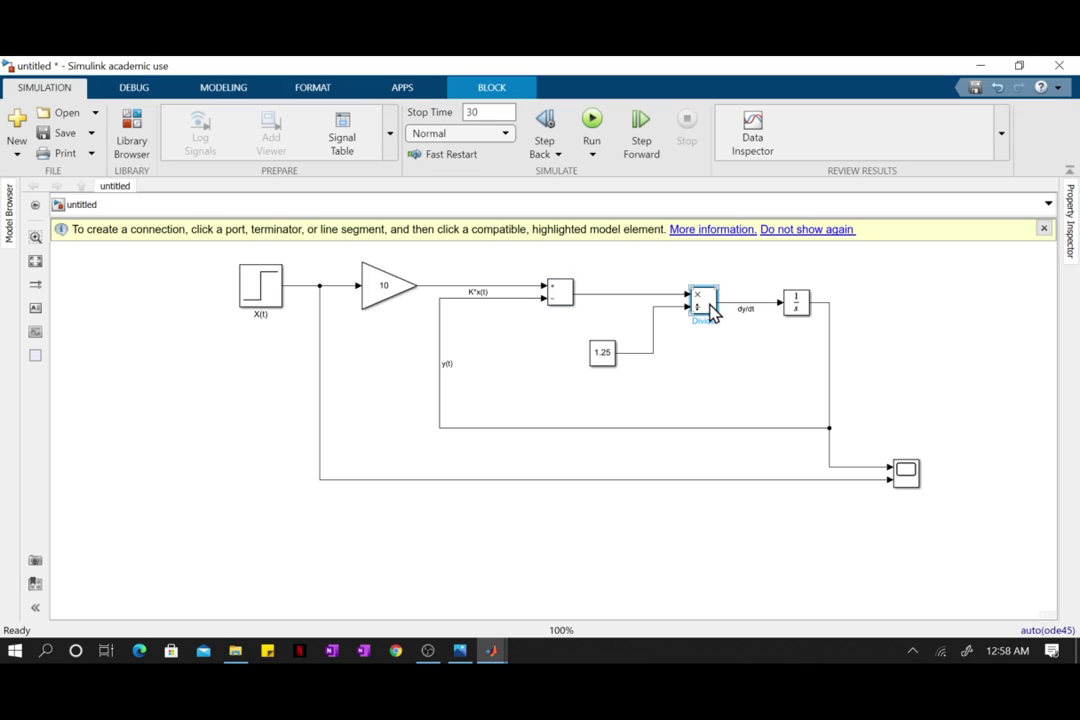
pyautogui.click(795, 305)
# Step: Review the scope showing y(t) settled at 40, then bring OBS Studio to the front
pyautogui.doubleClick(906, 472)
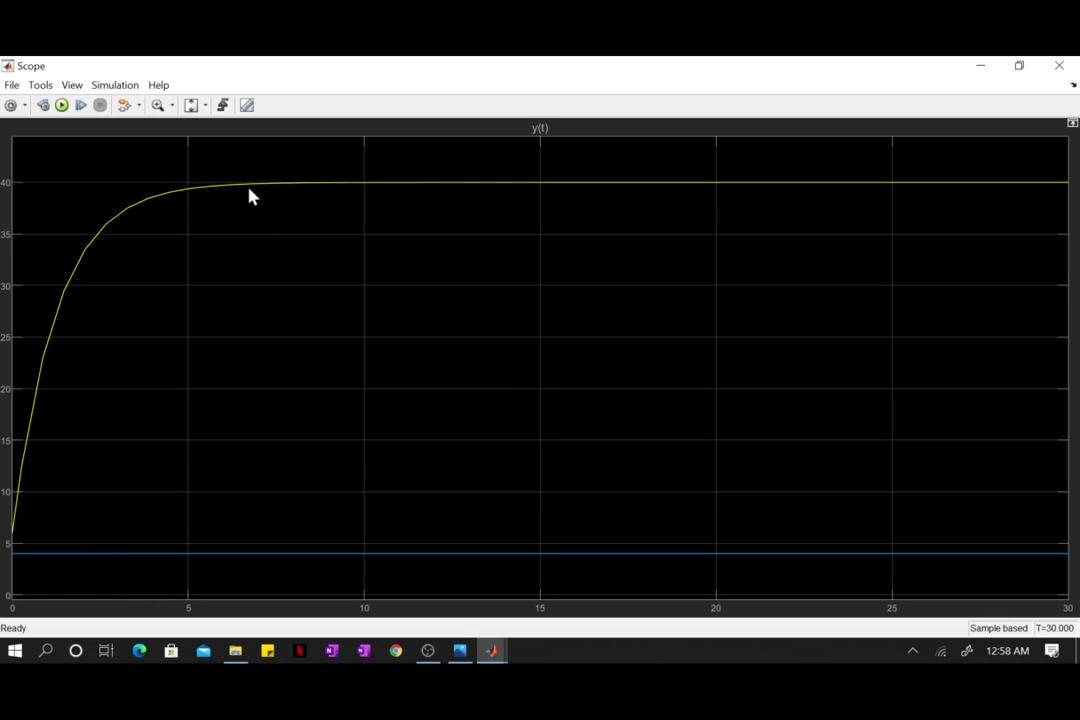
pyautogui.click(1059, 65)
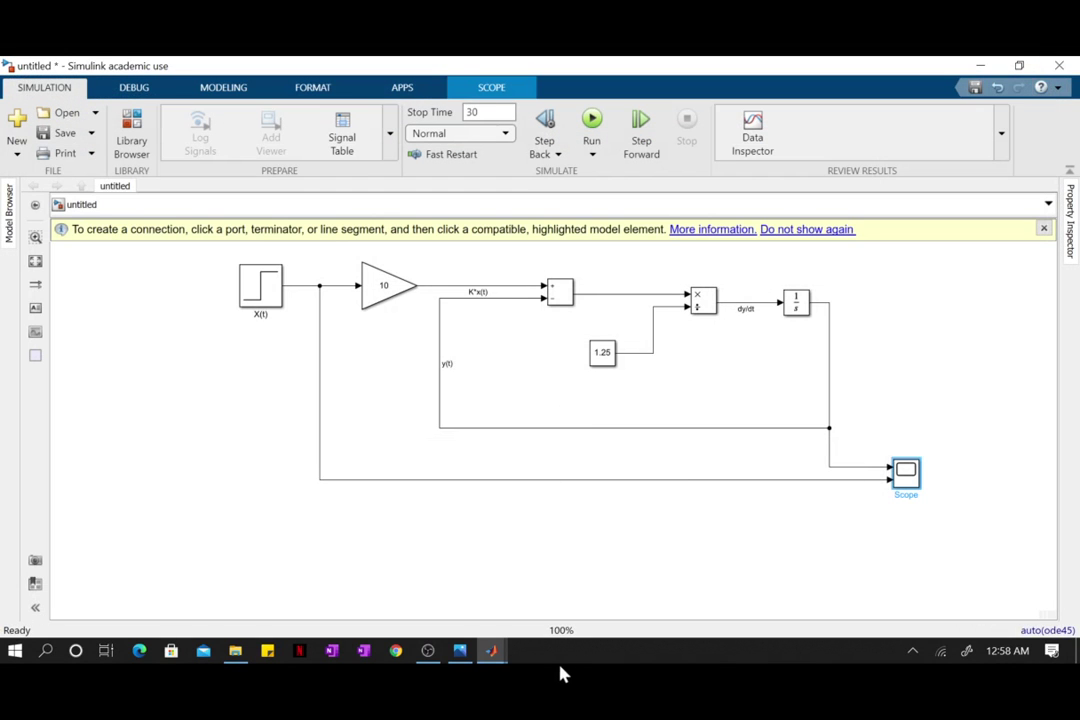
pyautogui.click(431, 655)
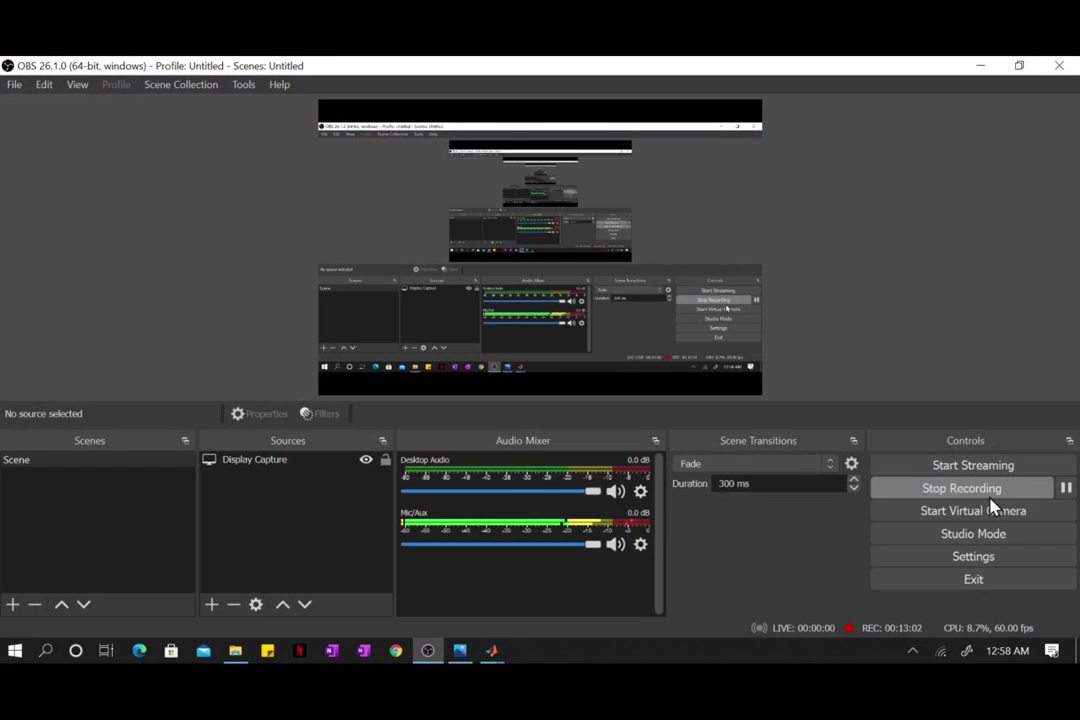